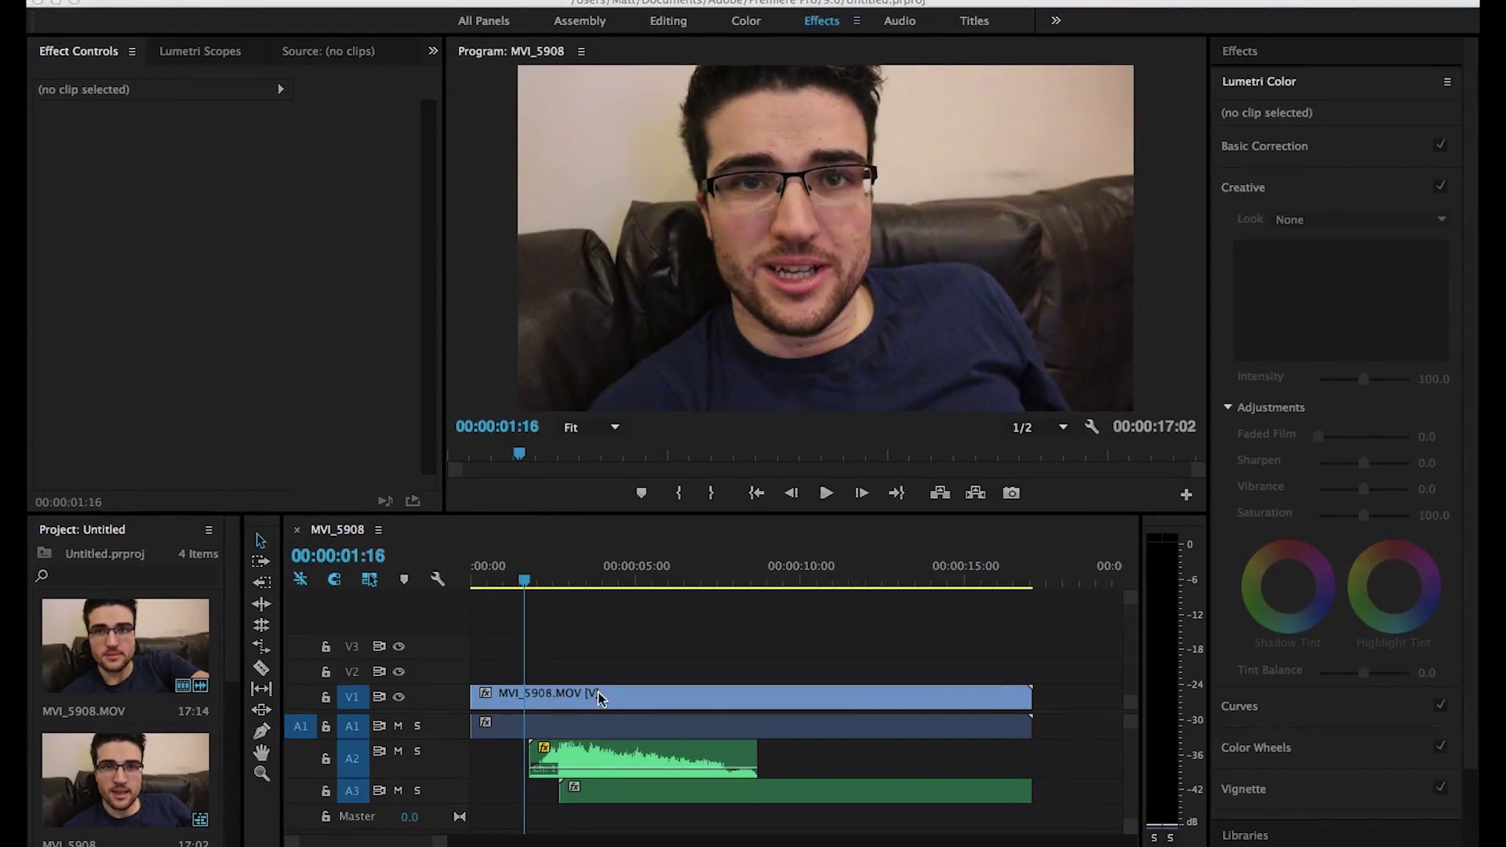
Set the MVI_5908 sequence playhead to 00:00:01:19 for playback.
click(1308, 11)
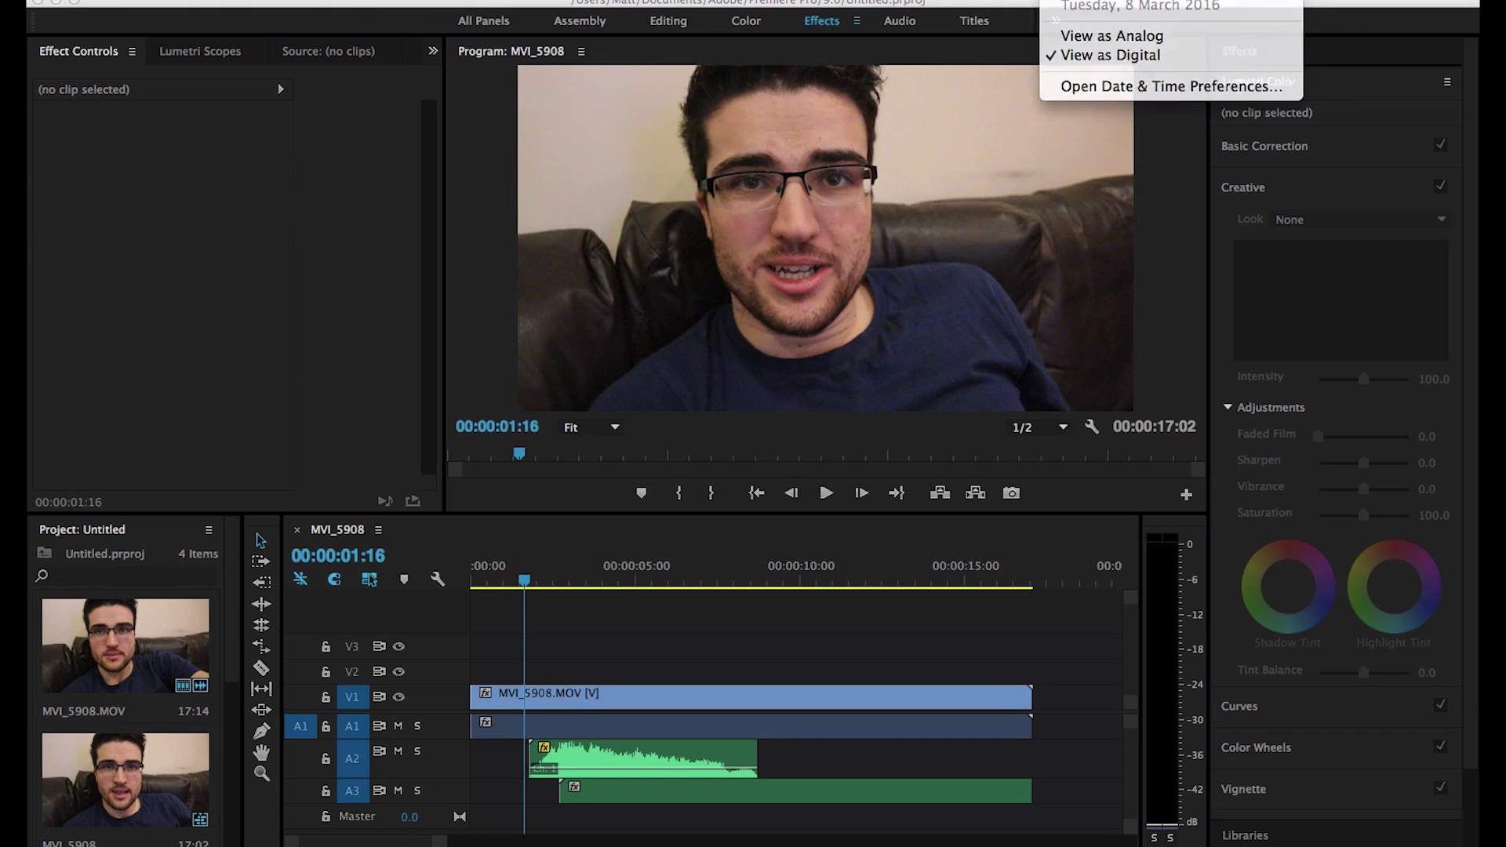
key(Escape)
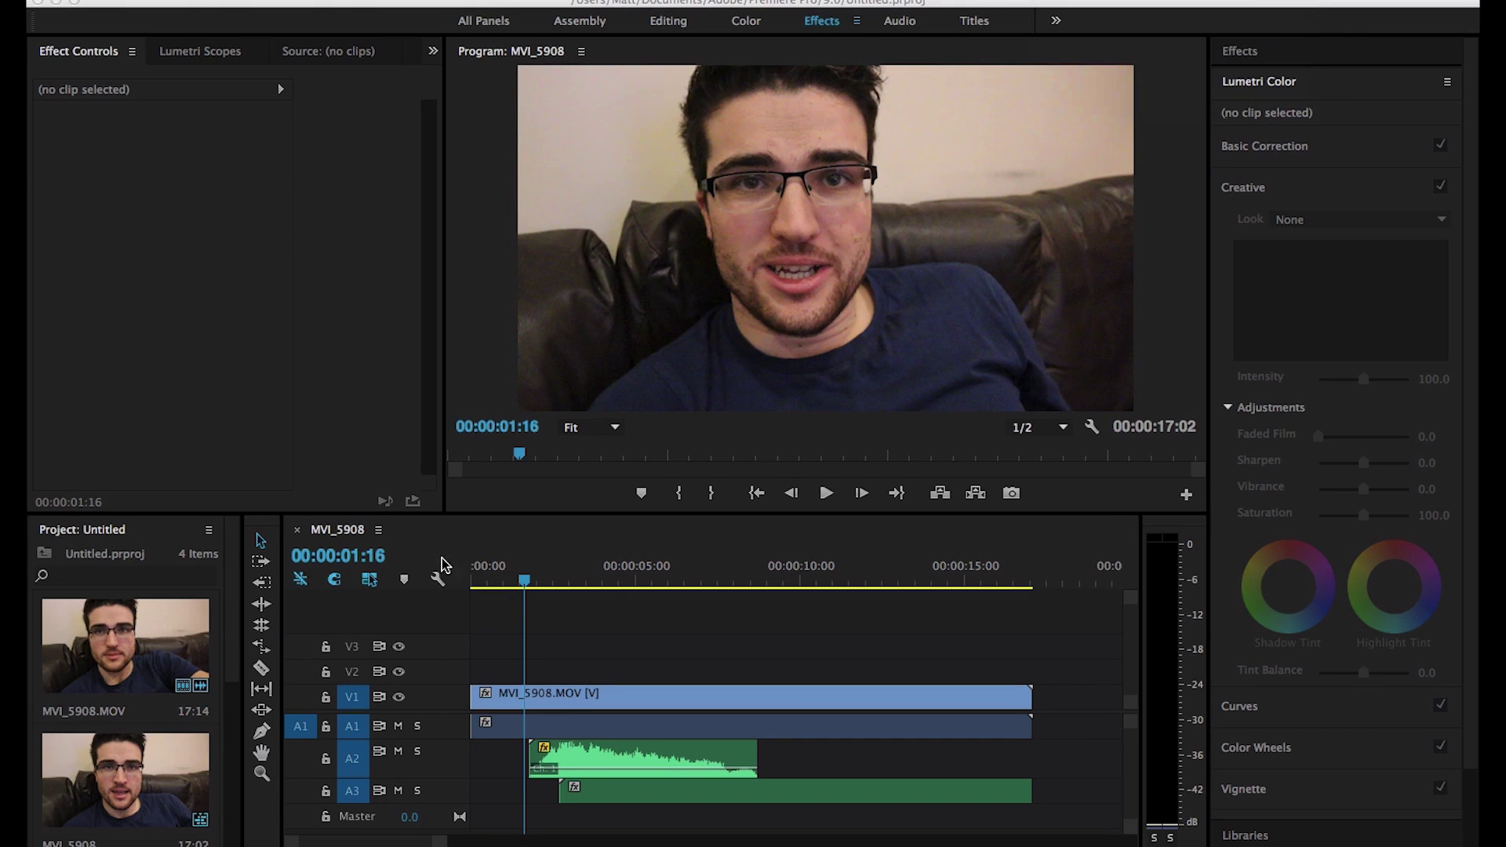
click(529, 573)
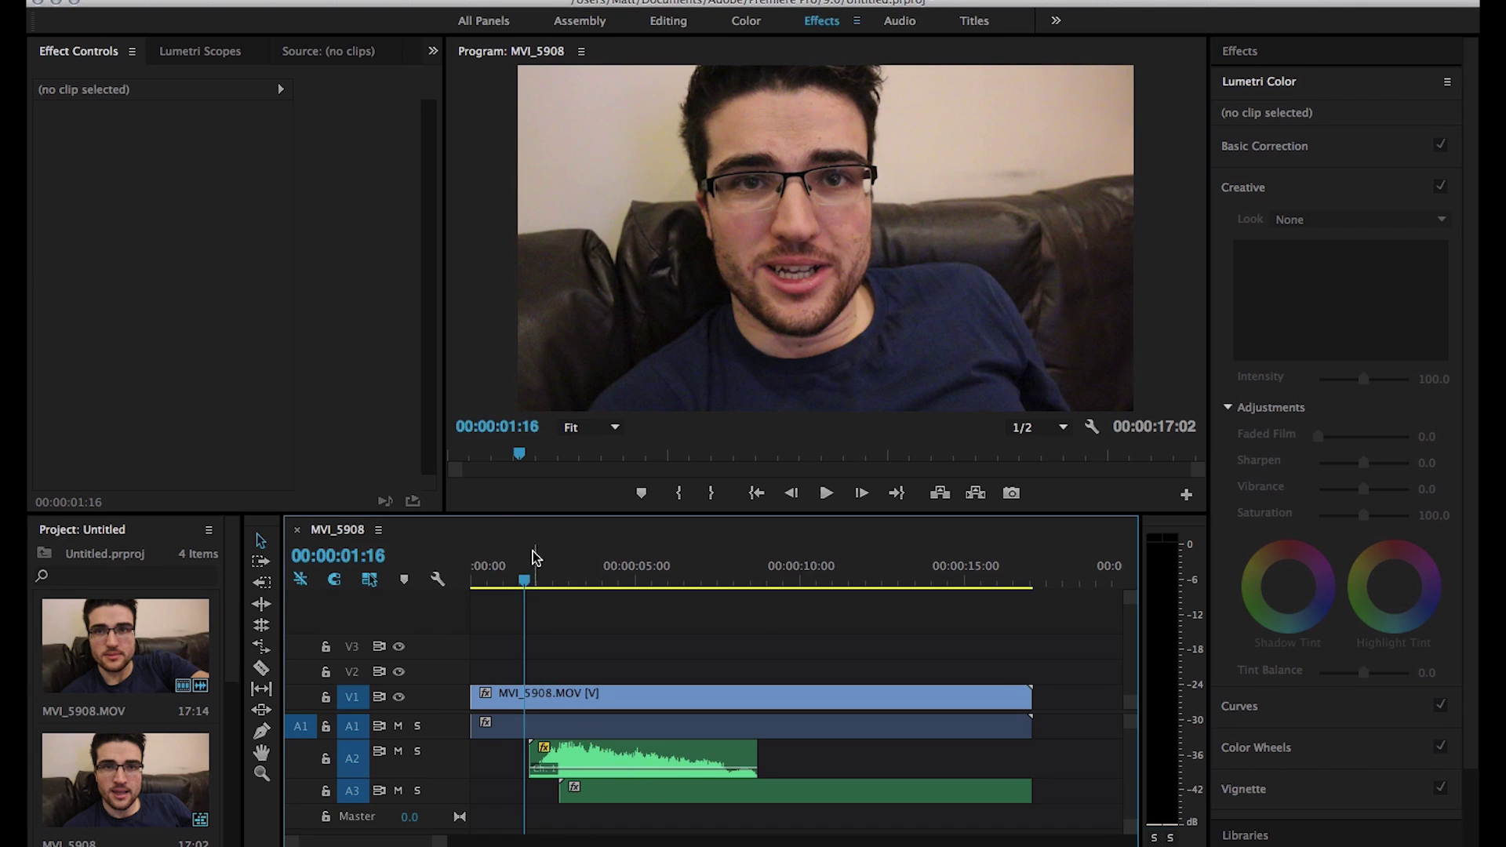
click(531, 579)
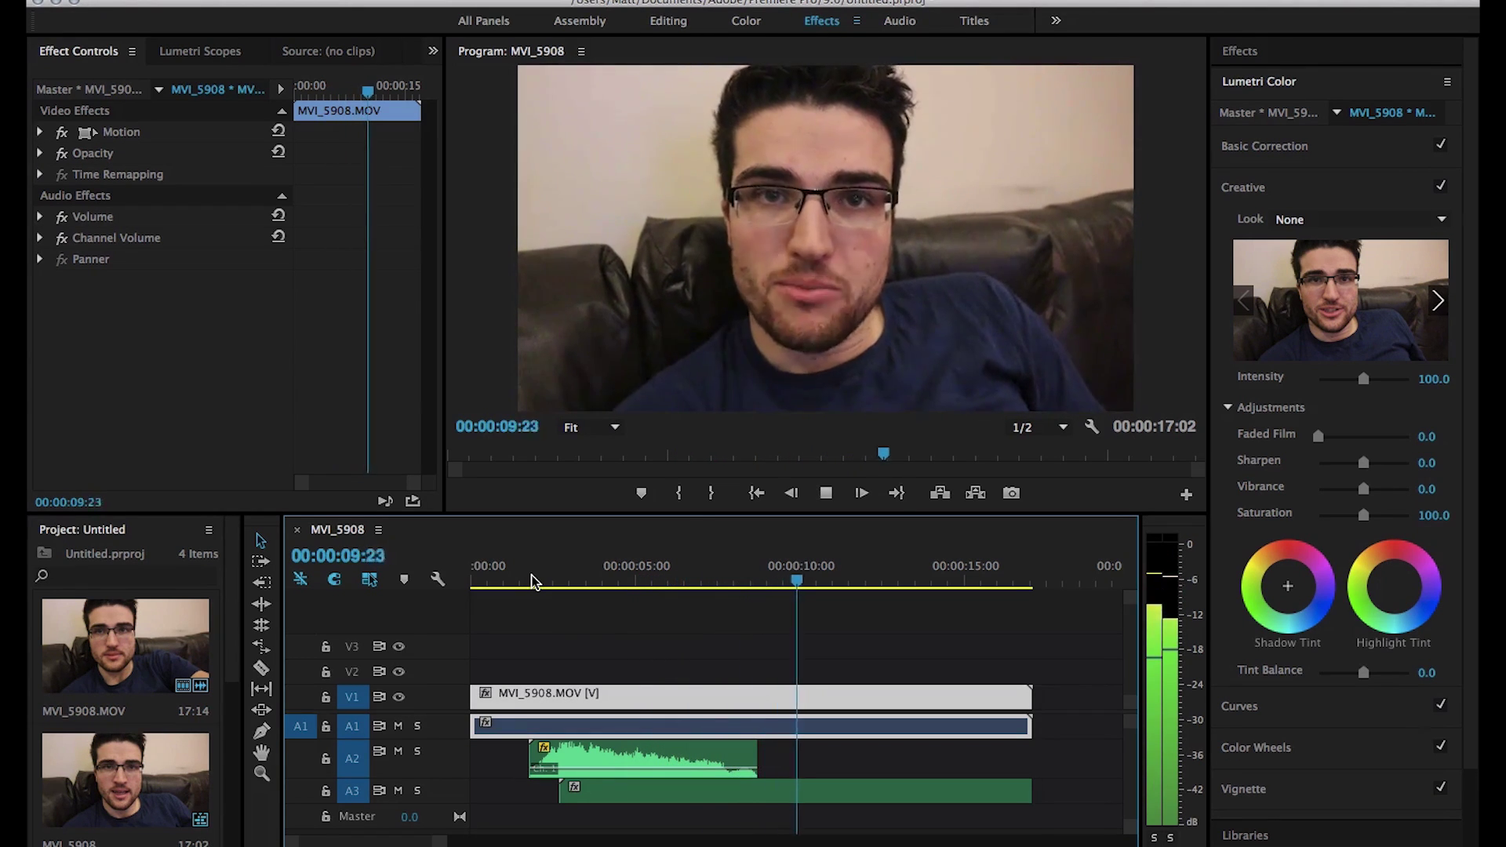
Stop playback, deselect the clips, and put the playhead back at 00:00:01:19.
key(space)
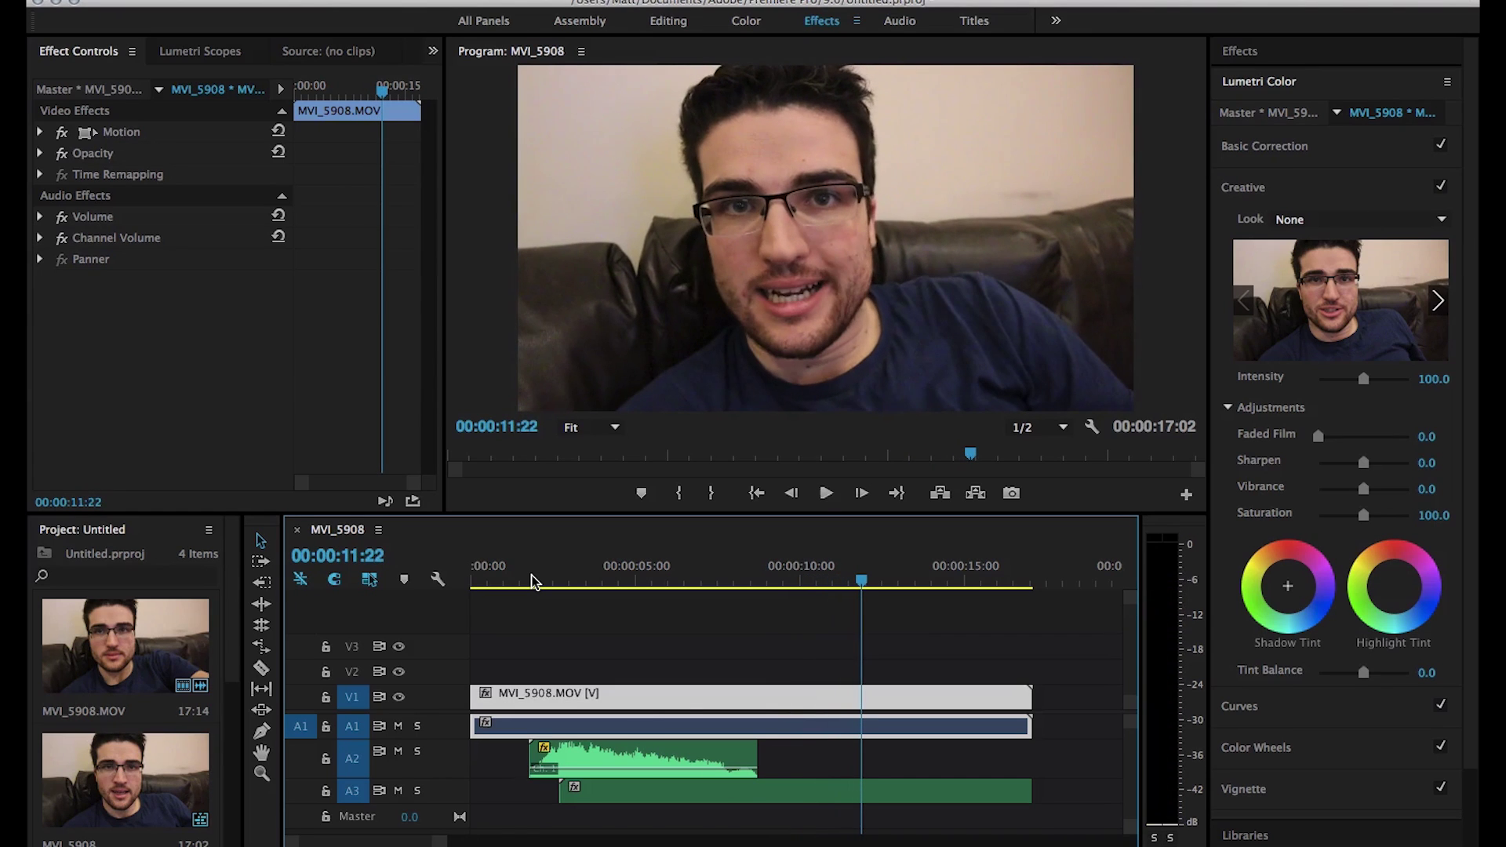
click(588, 610)
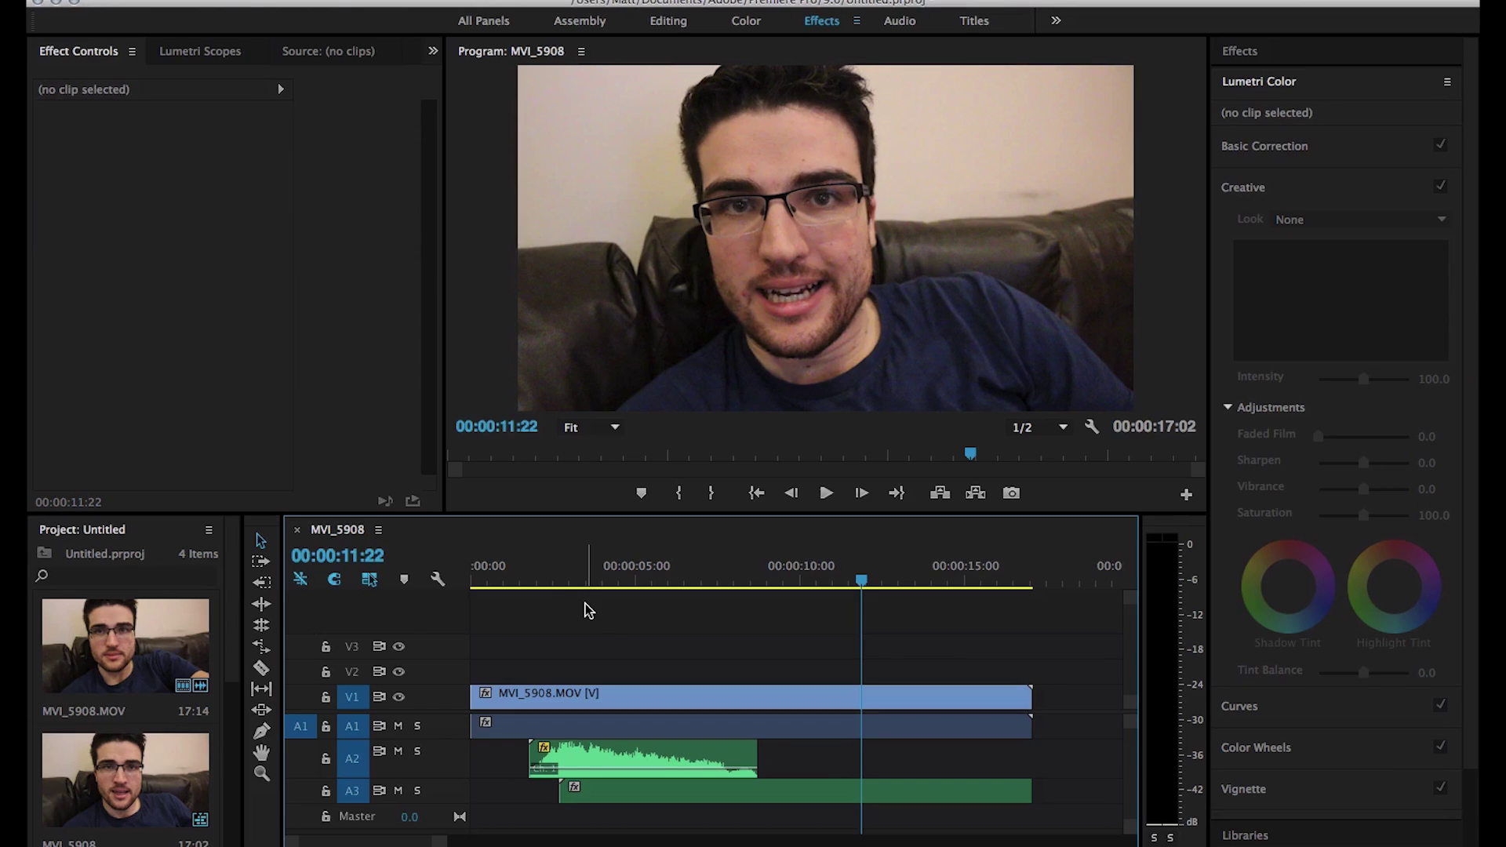
click(533, 582)
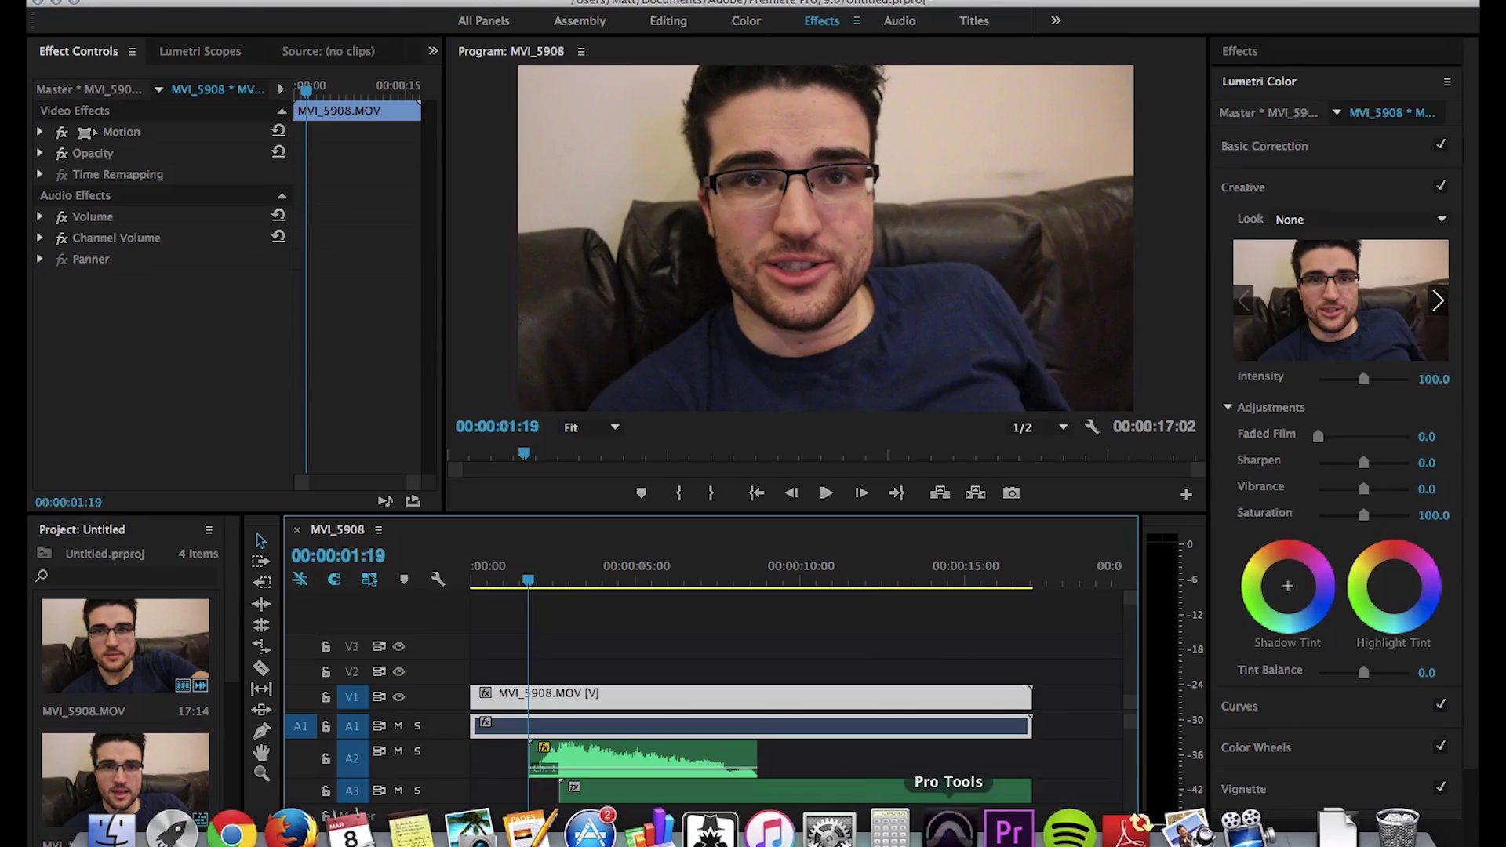
click(948, 830)
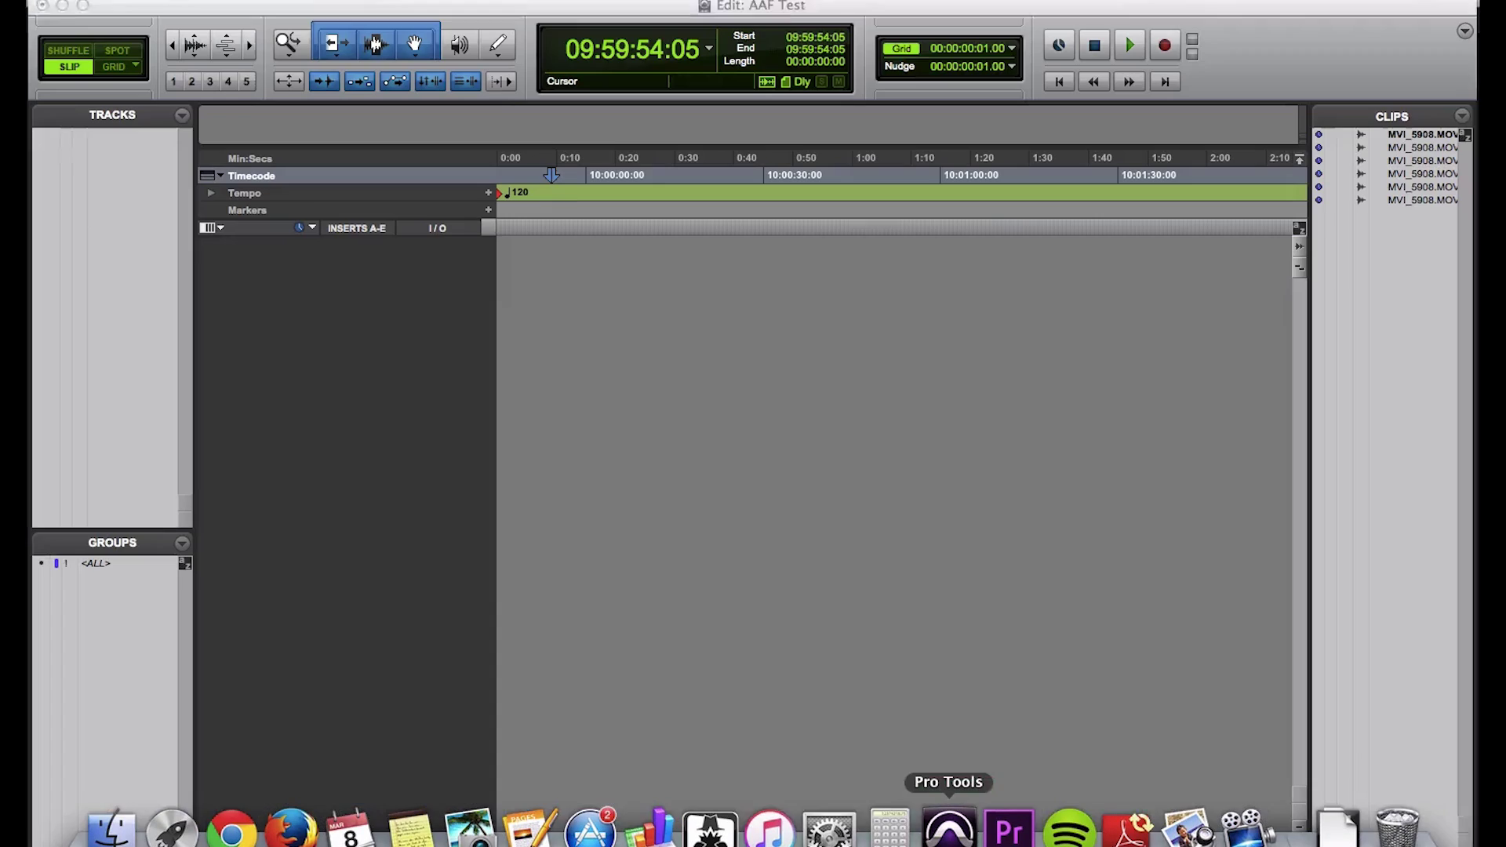
click(1014, 830)
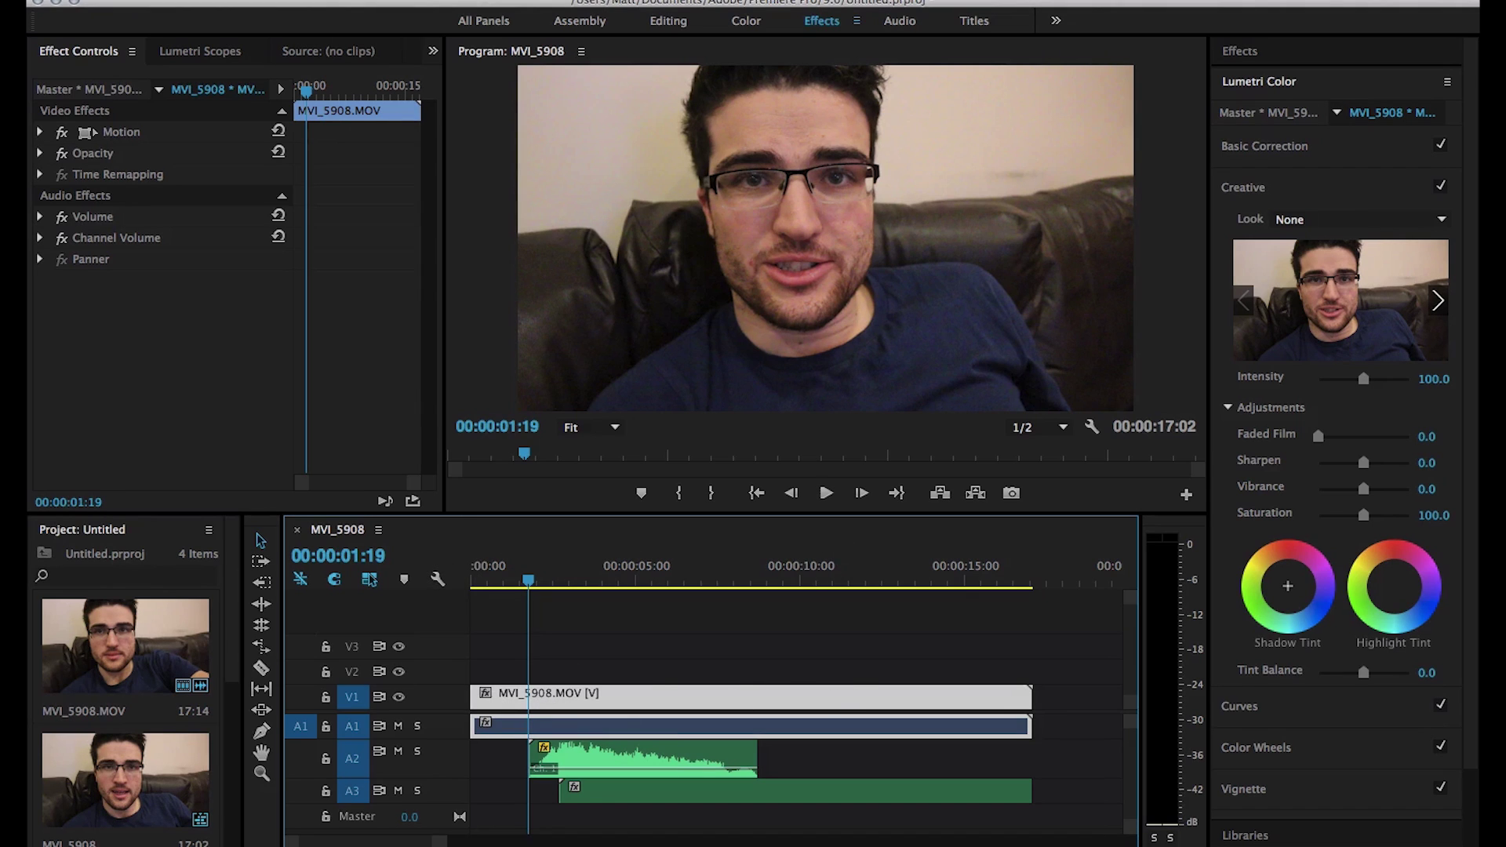
Open the AAF Export Settings dialog from File > Export > AAF.
click(235, 1)
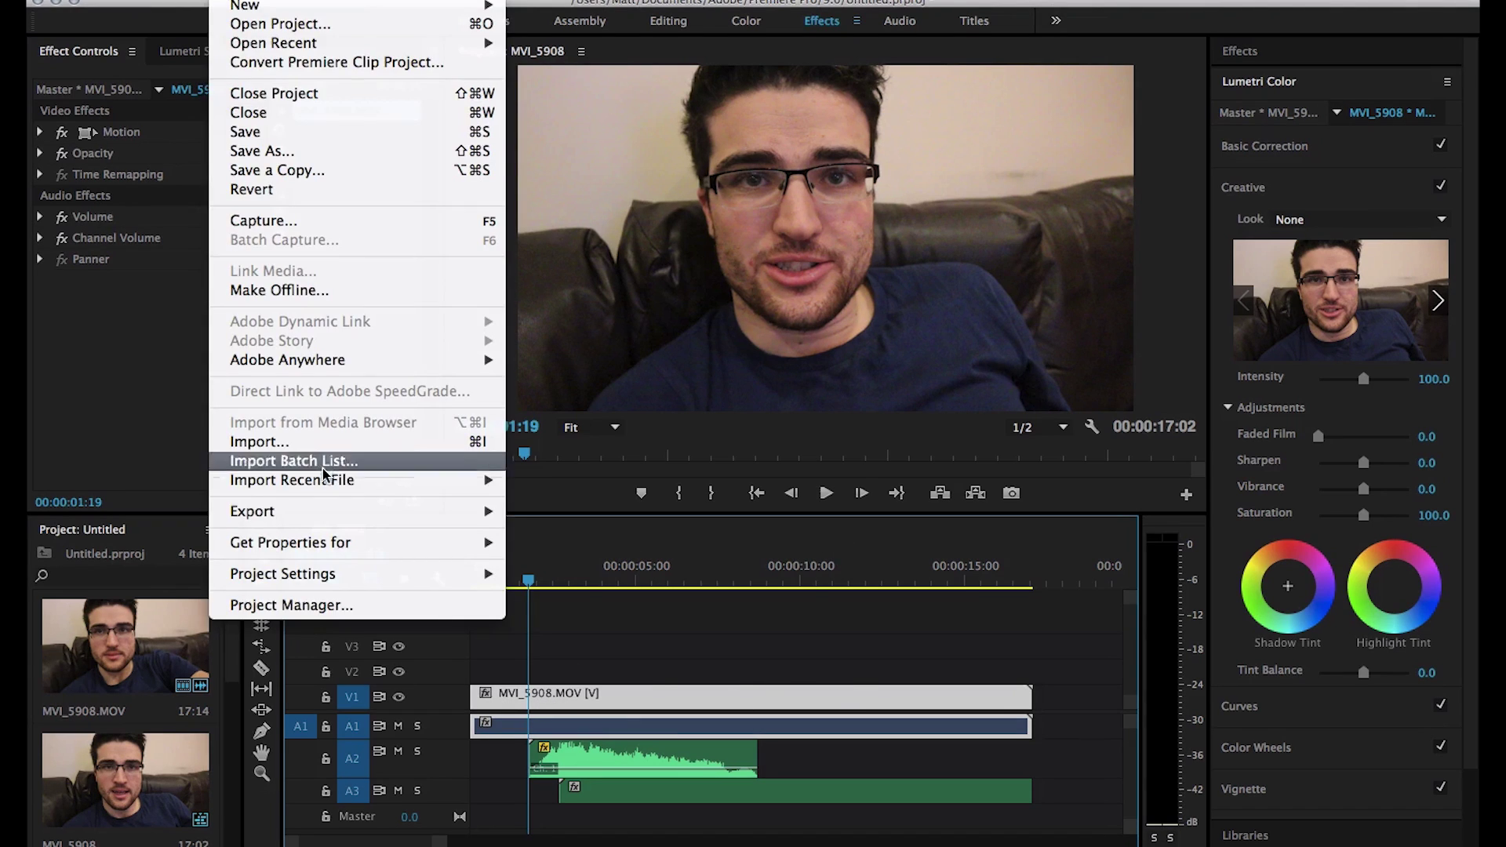
mouse_move(326, 512)
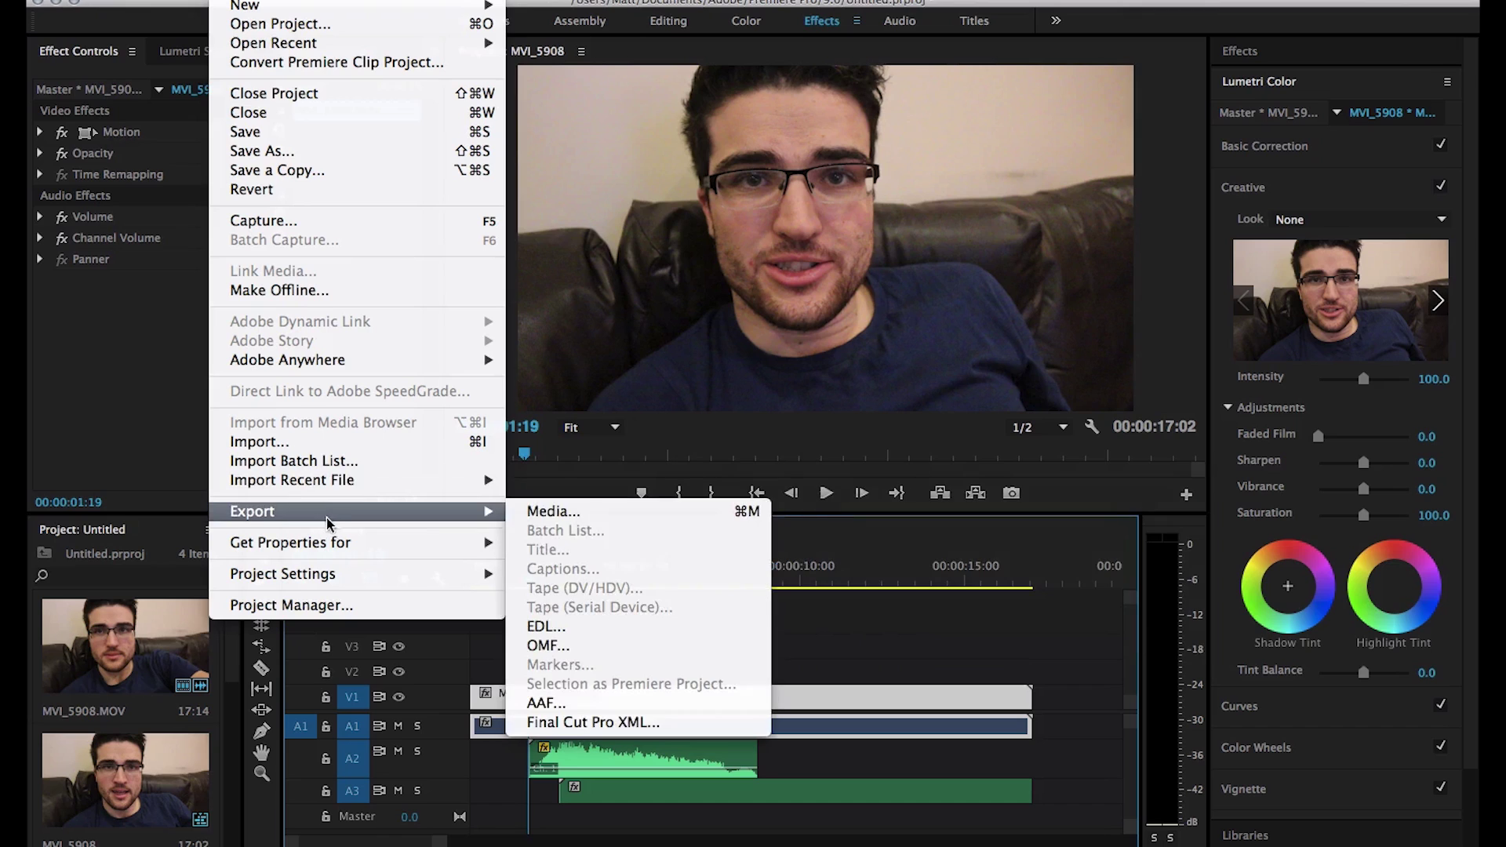
click(586, 708)
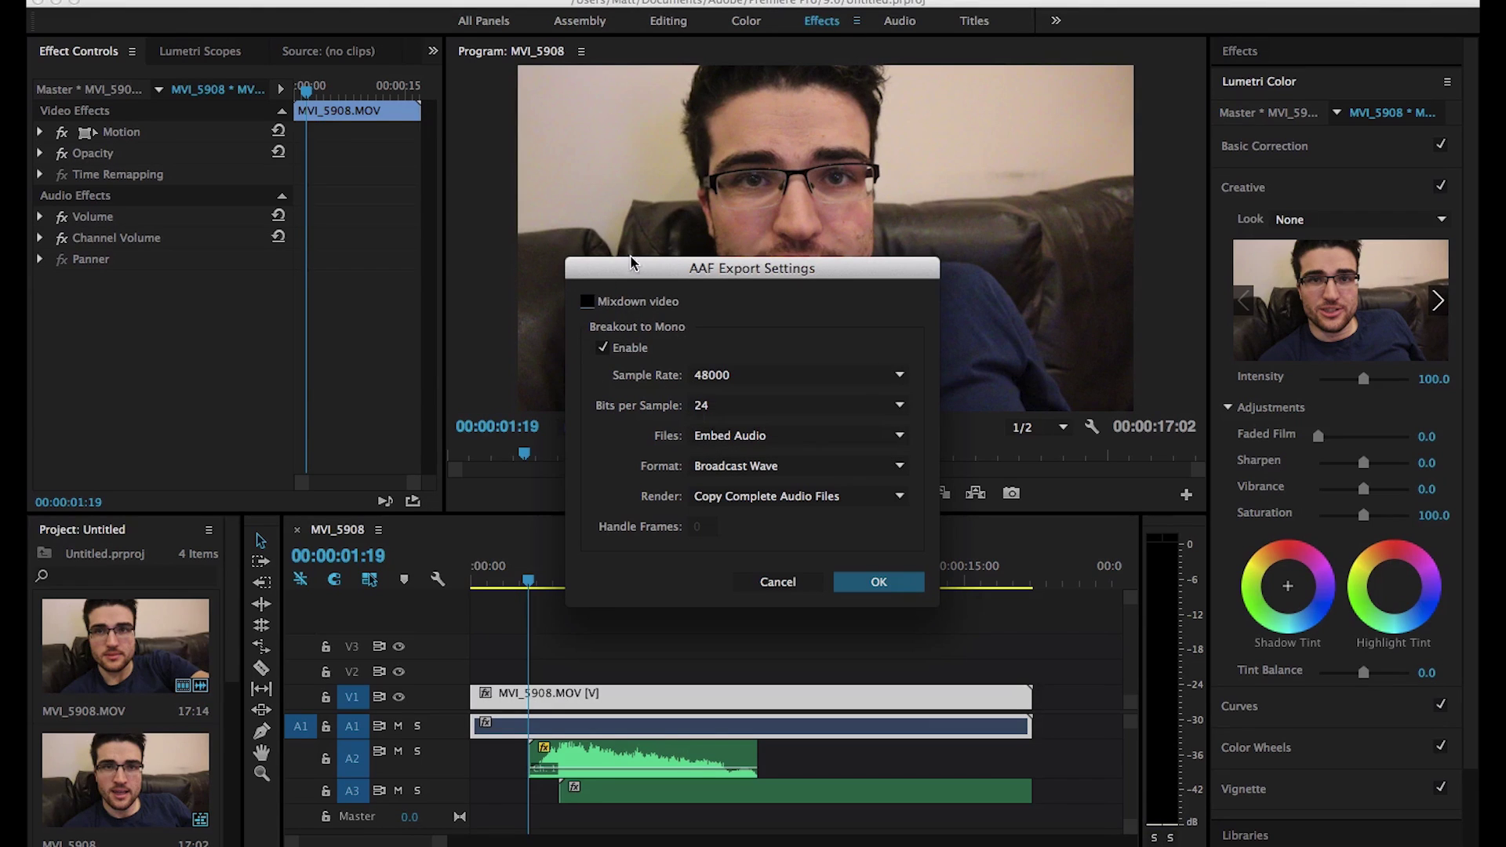
click(603, 349)
click(603, 348)
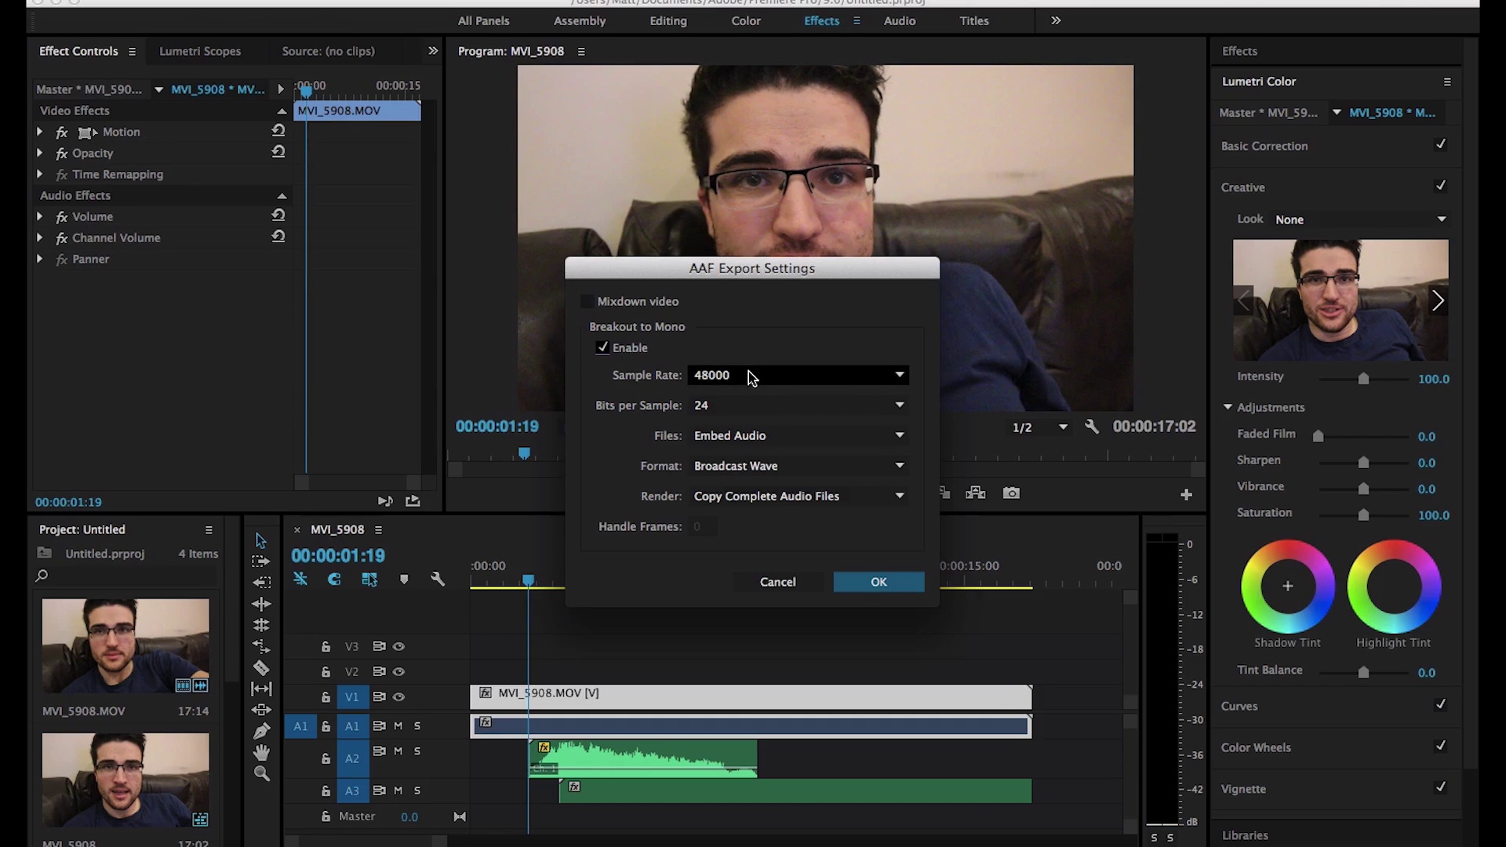
click(716, 406)
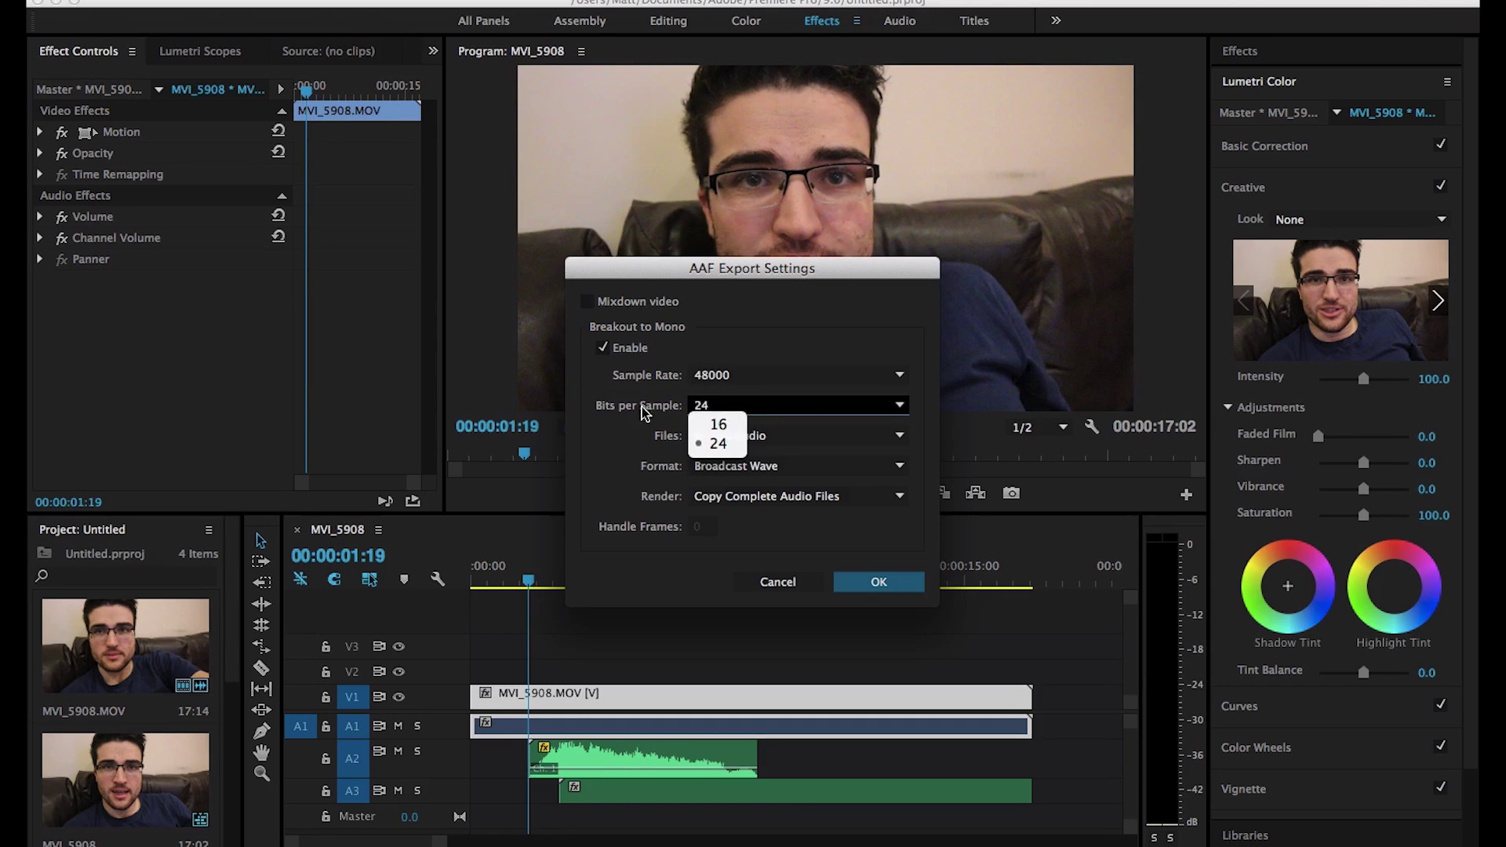
click(715, 443)
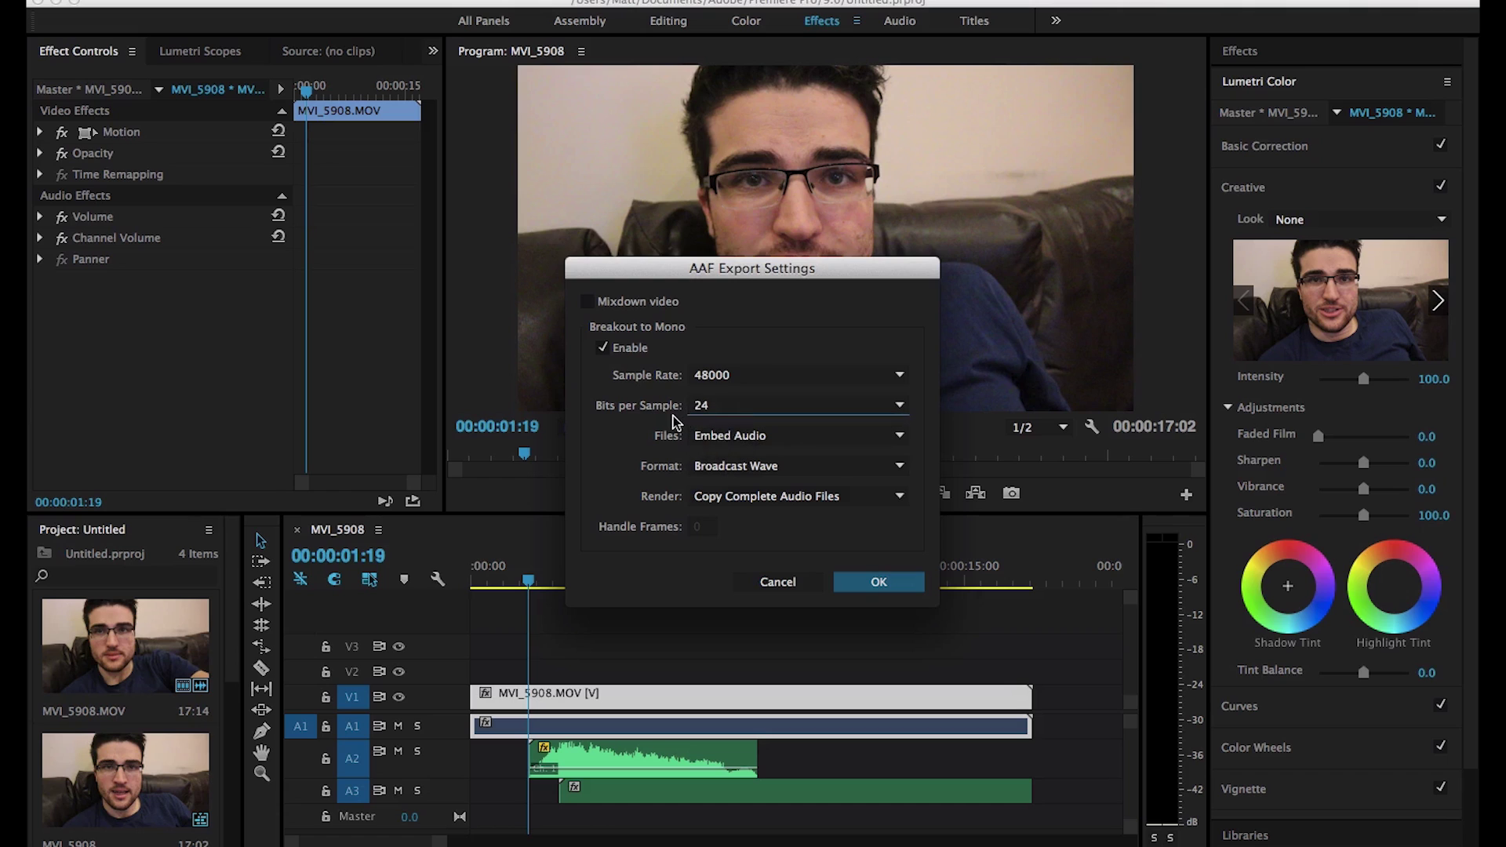
click(718, 437)
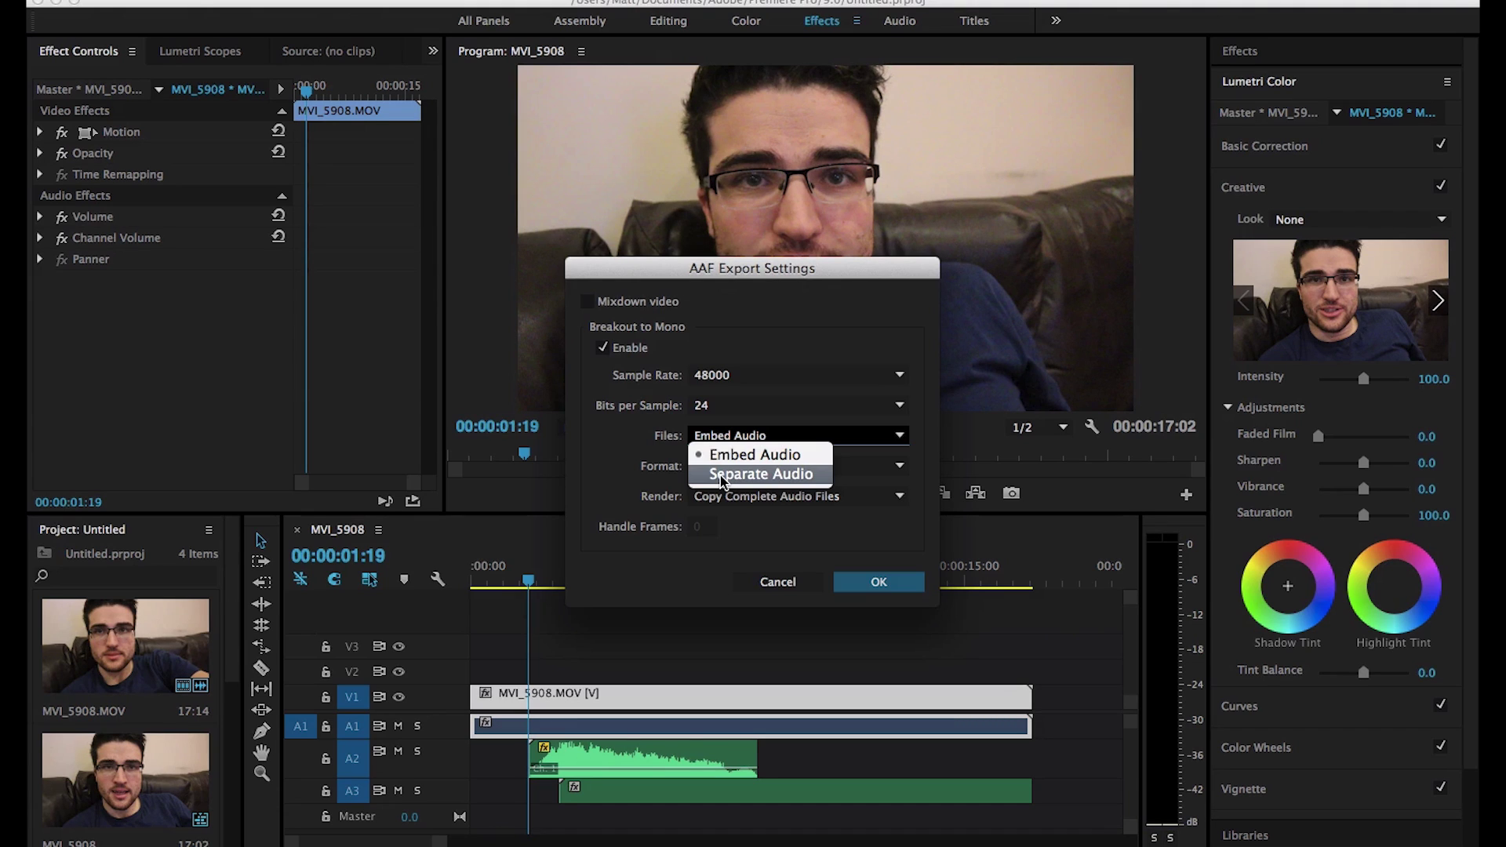
click(720, 455)
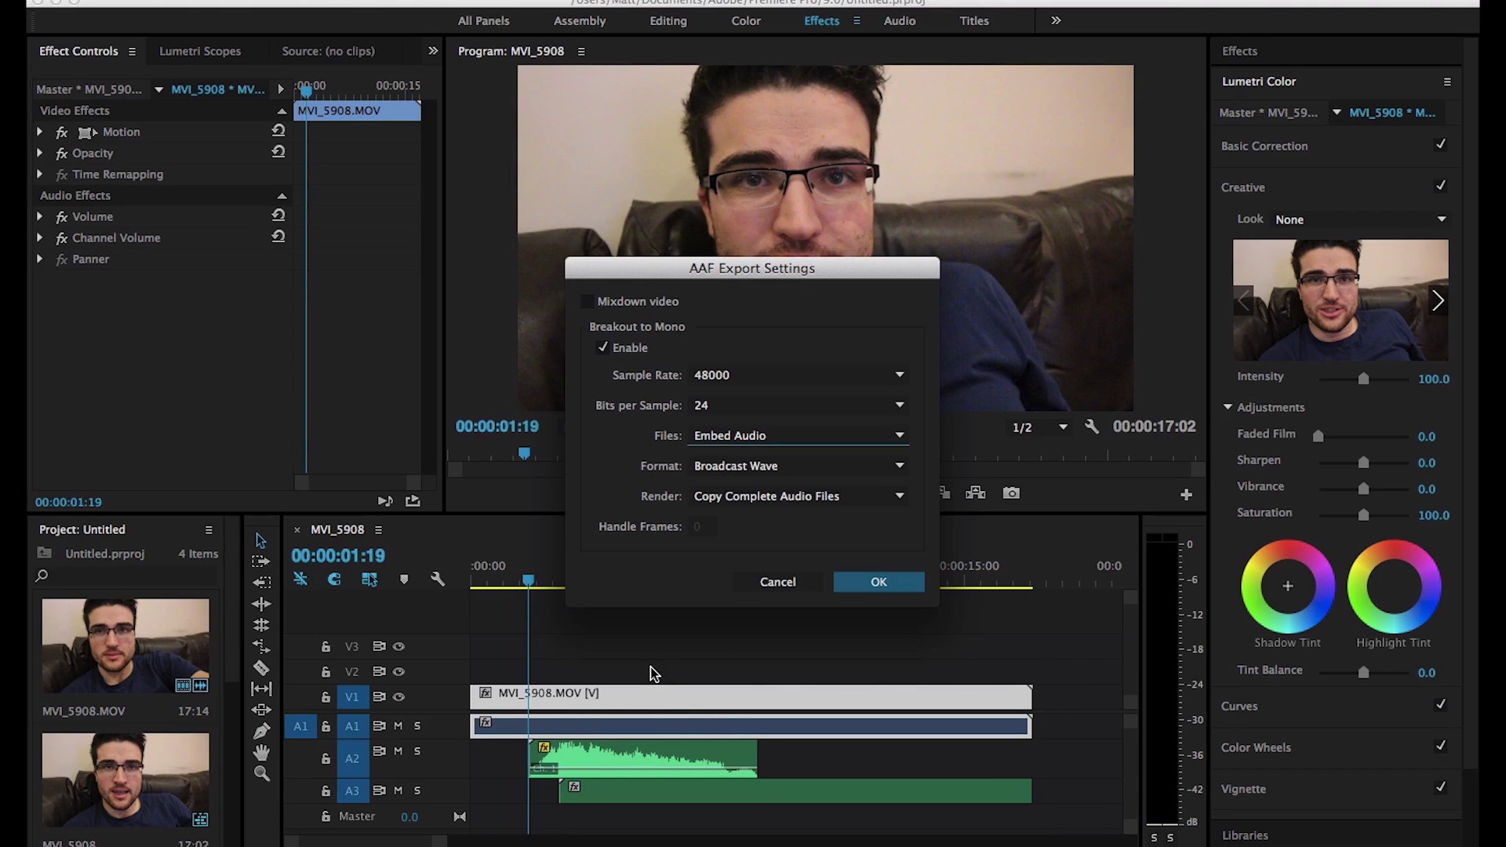
click(737, 440)
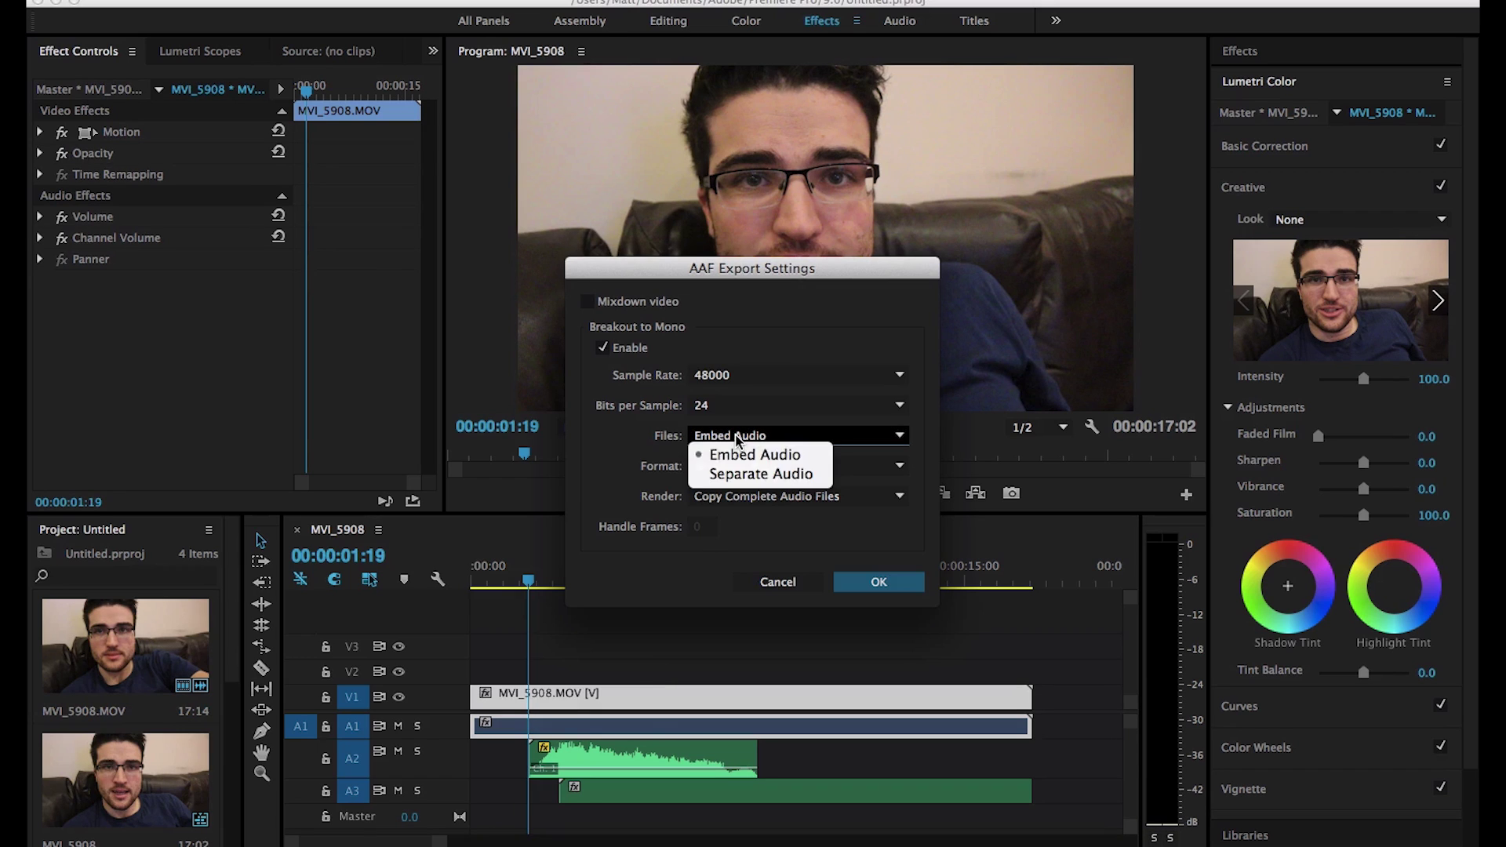
click(746, 474)
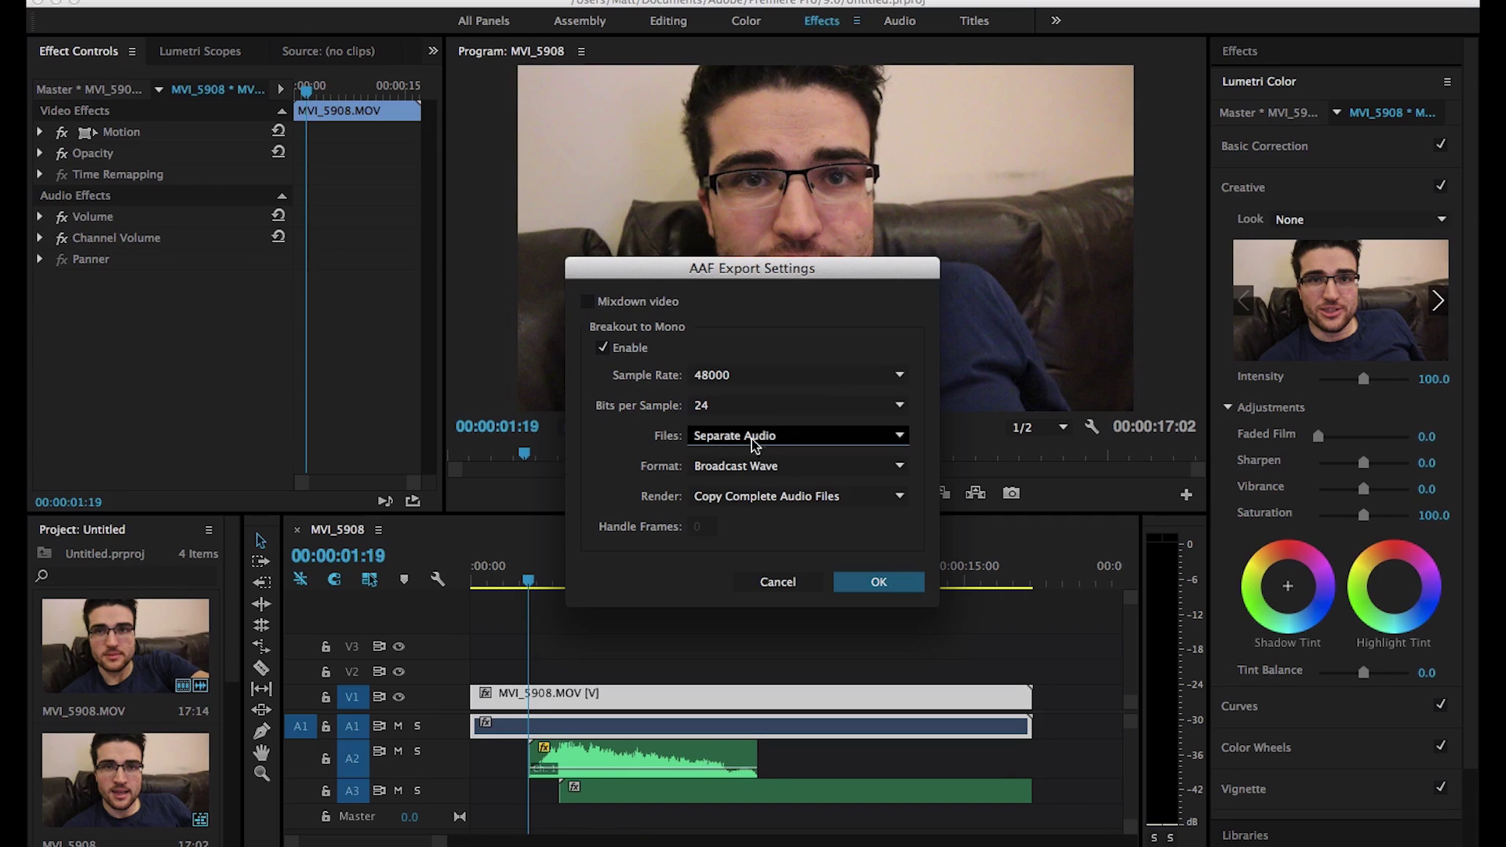
click(740, 444)
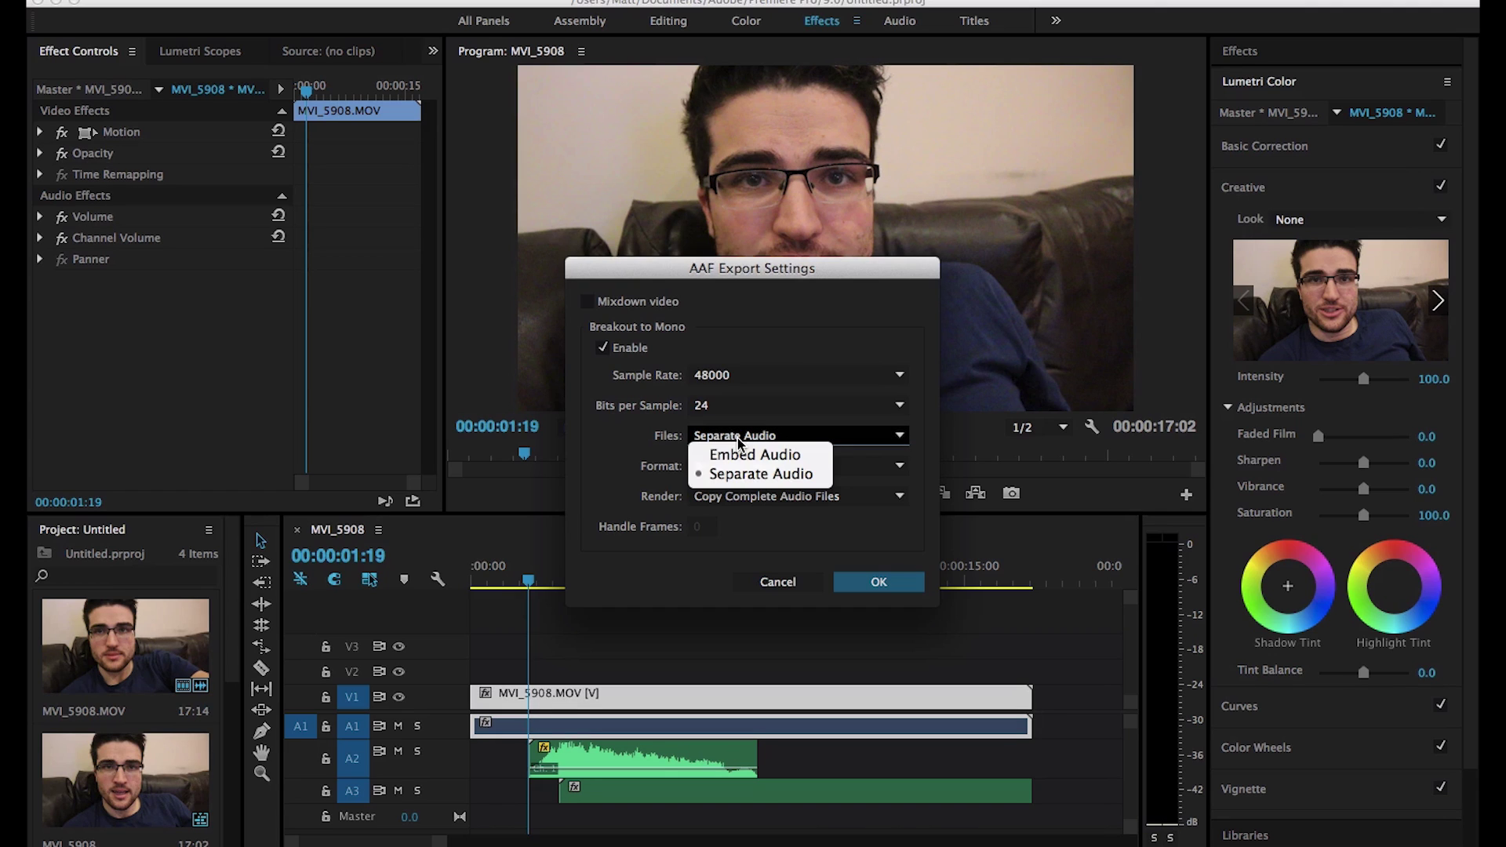
click(753, 455)
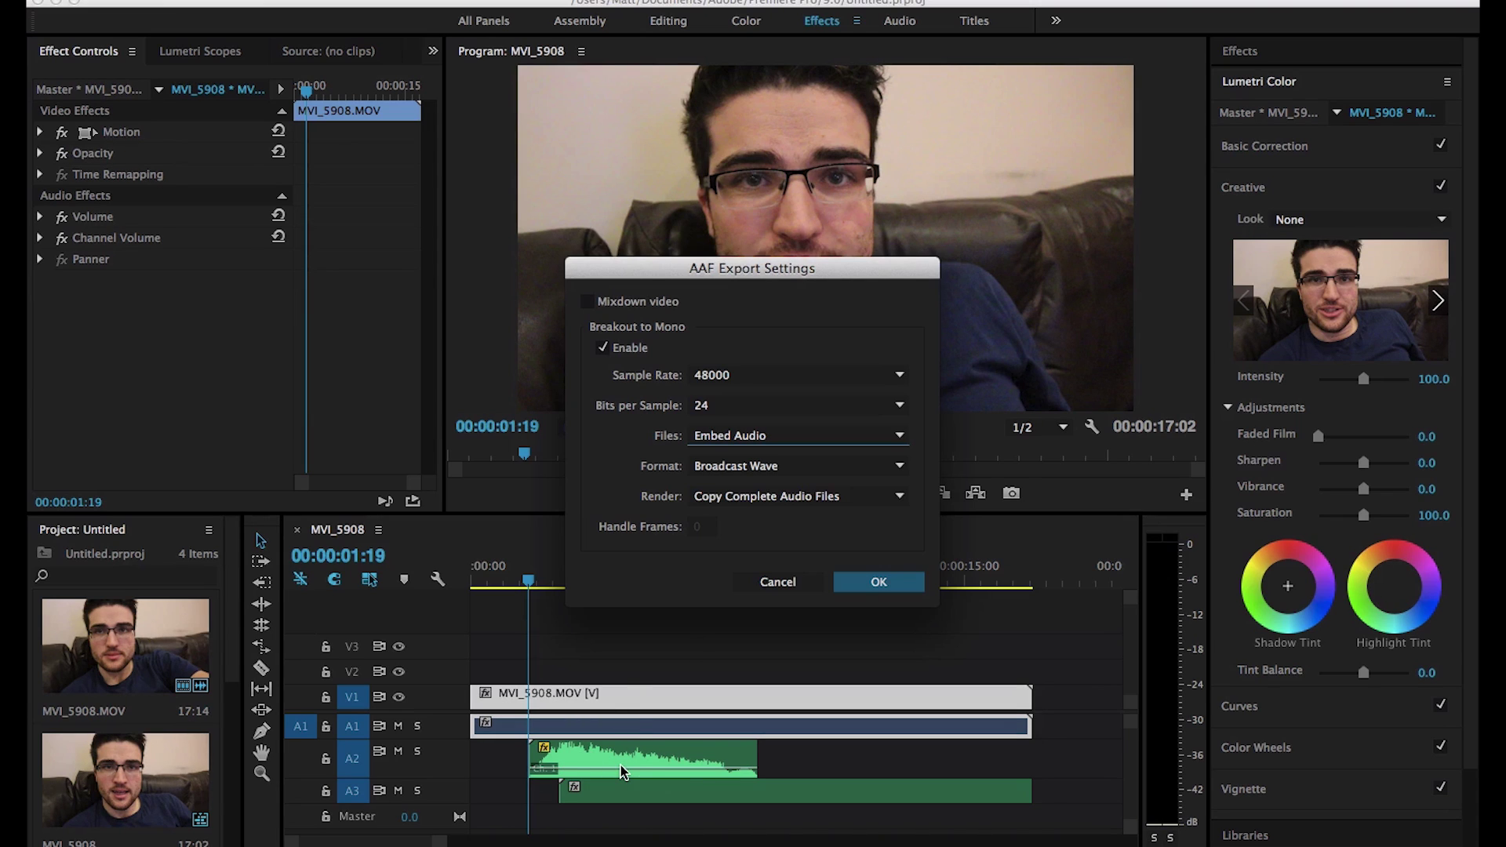
mouse_move(619, 765)
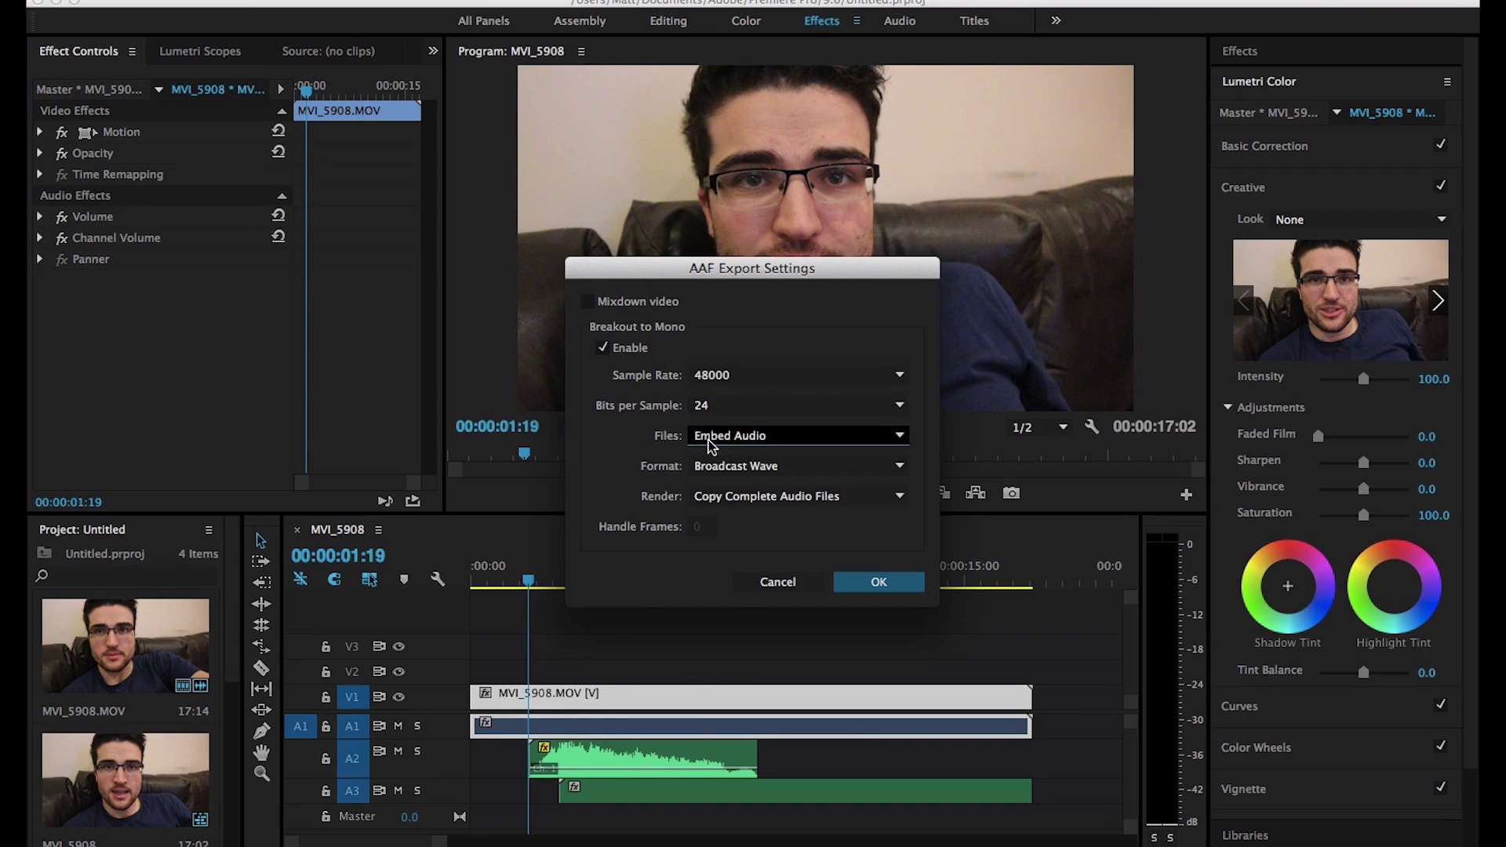
Keep Broadcast Wave as the audio format and Copy Complete Audio Files as the render option.
click(743, 469)
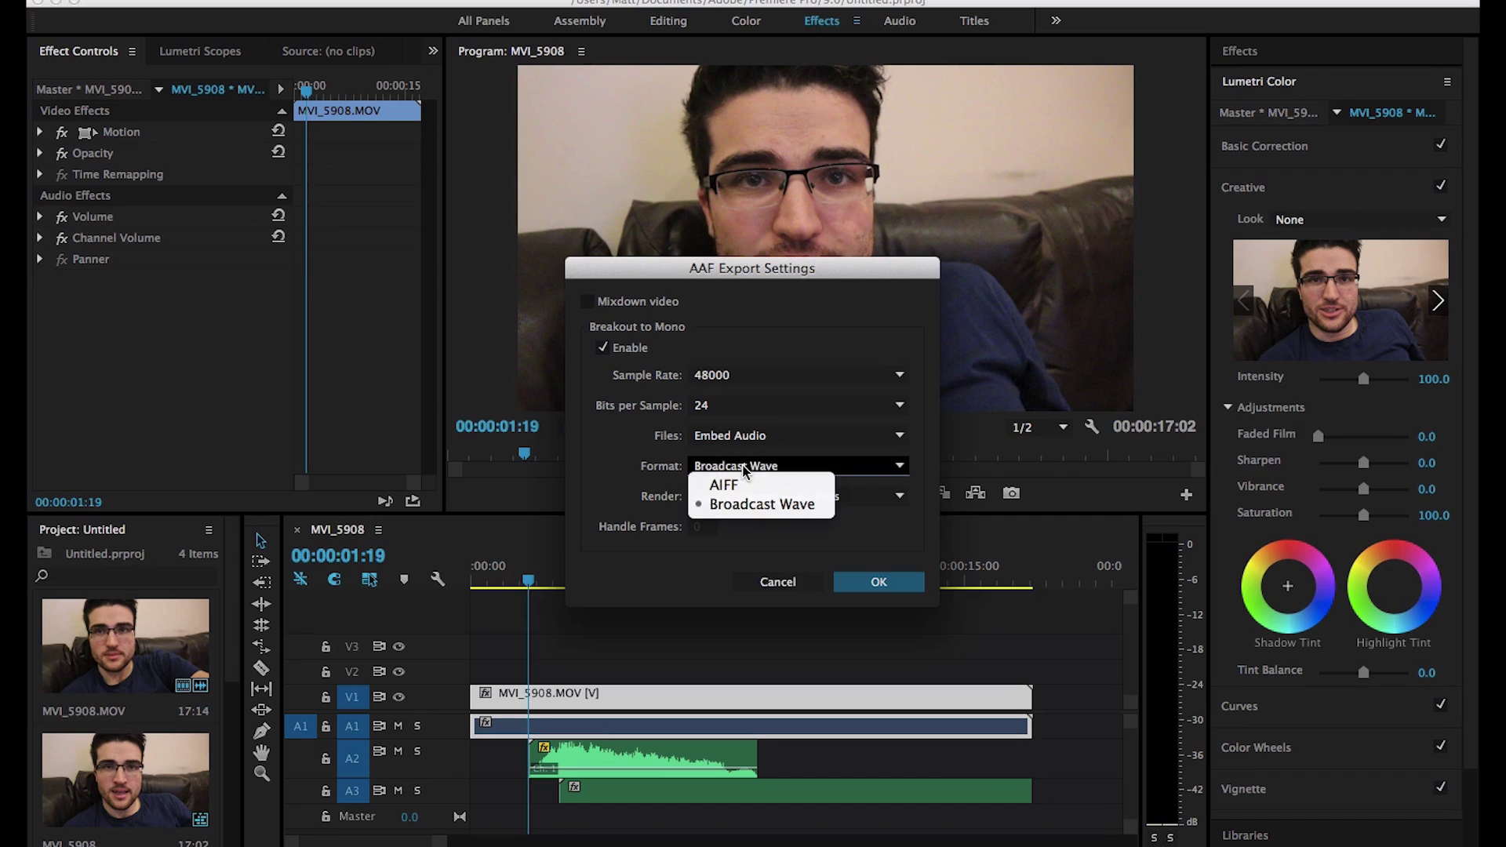
click(633, 452)
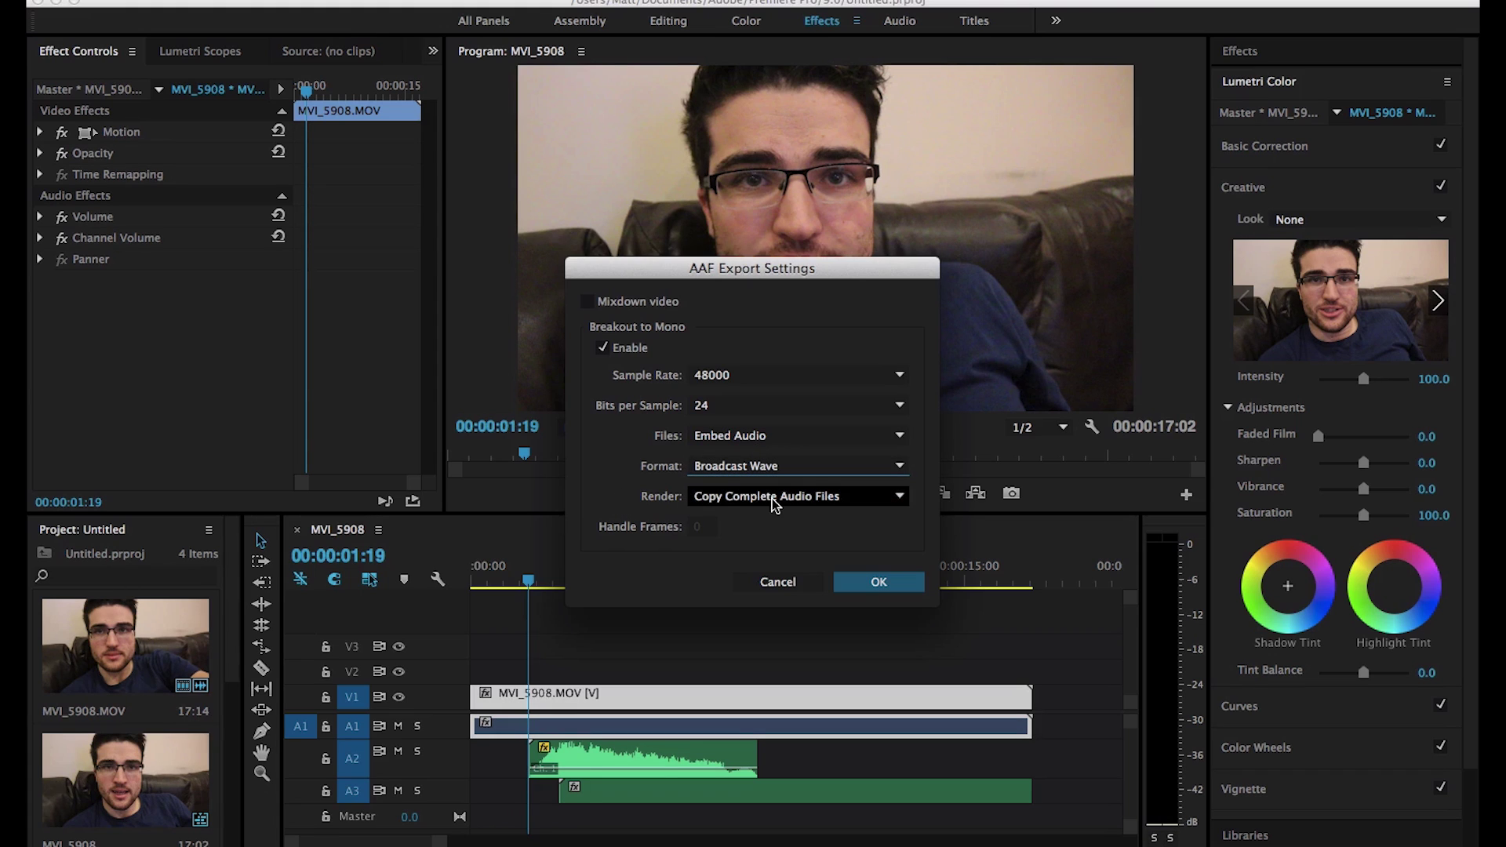
click(739, 496)
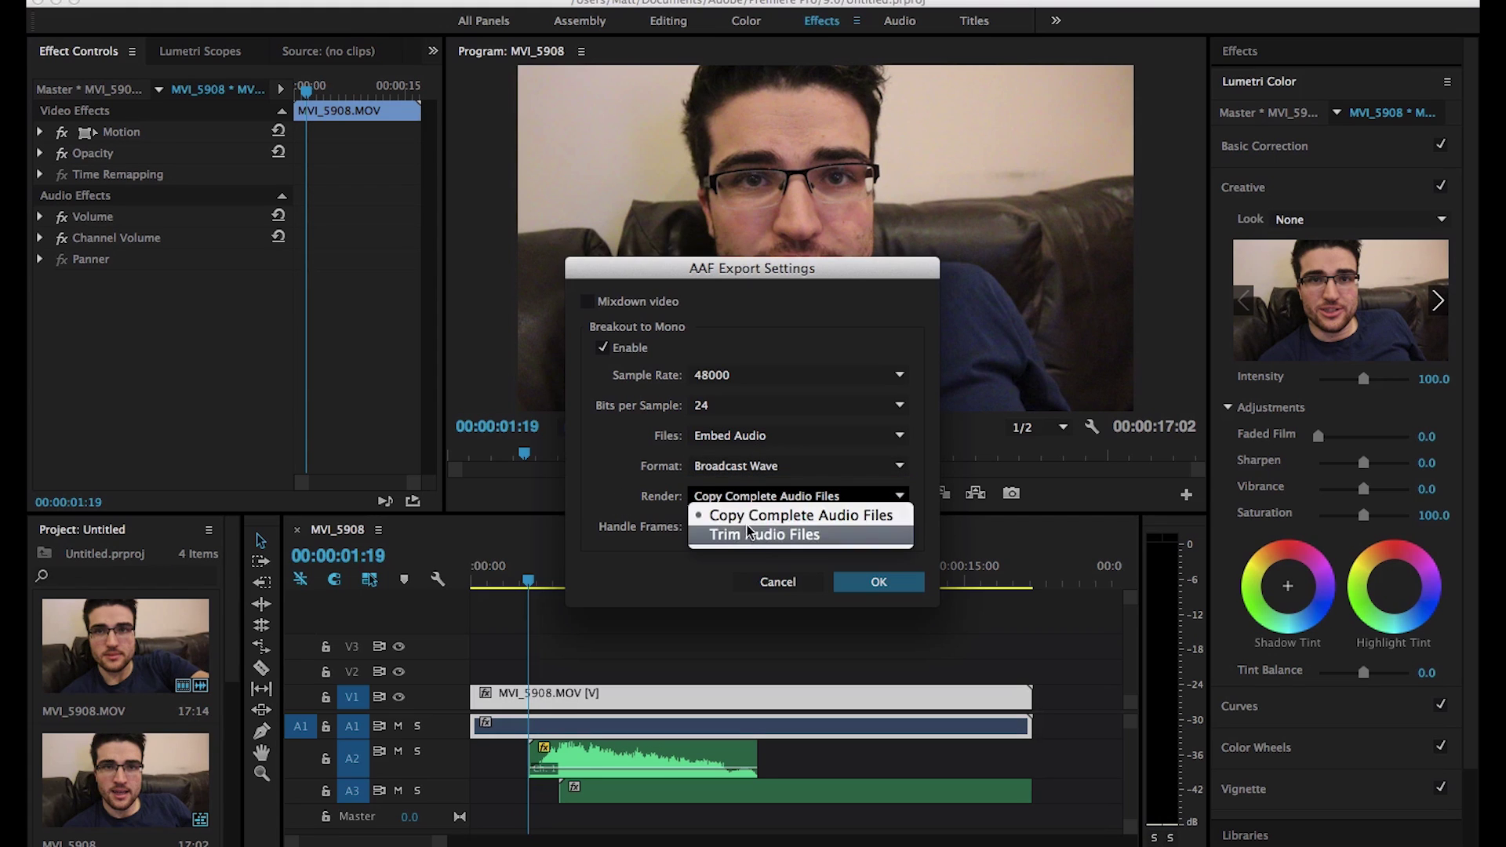
click(647, 514)
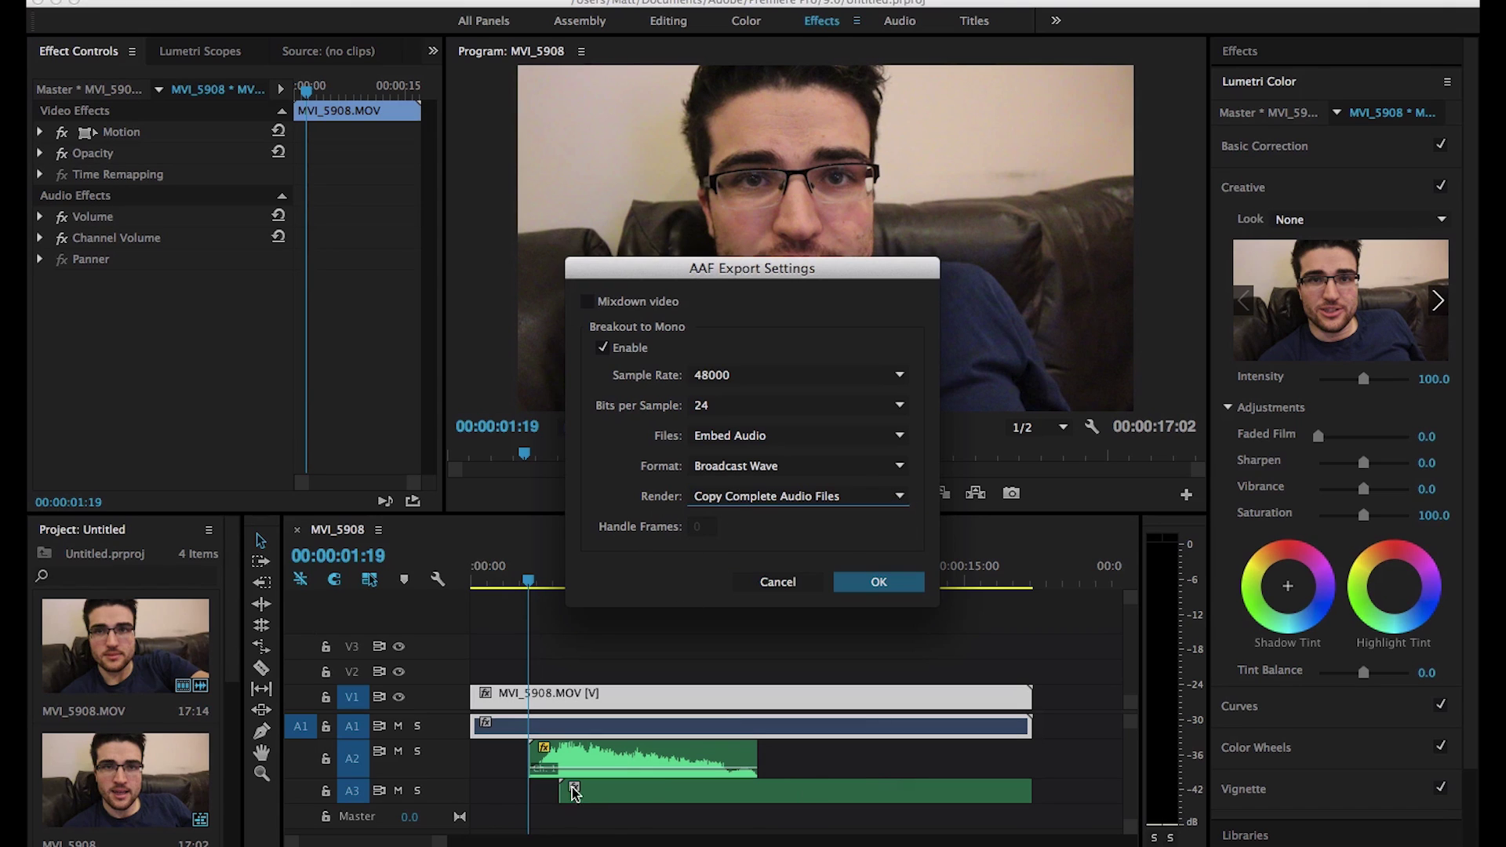
Cancel the AAF export and trim the A3 audio clip to end with MVI_5908.MOV.
click(777, 584)
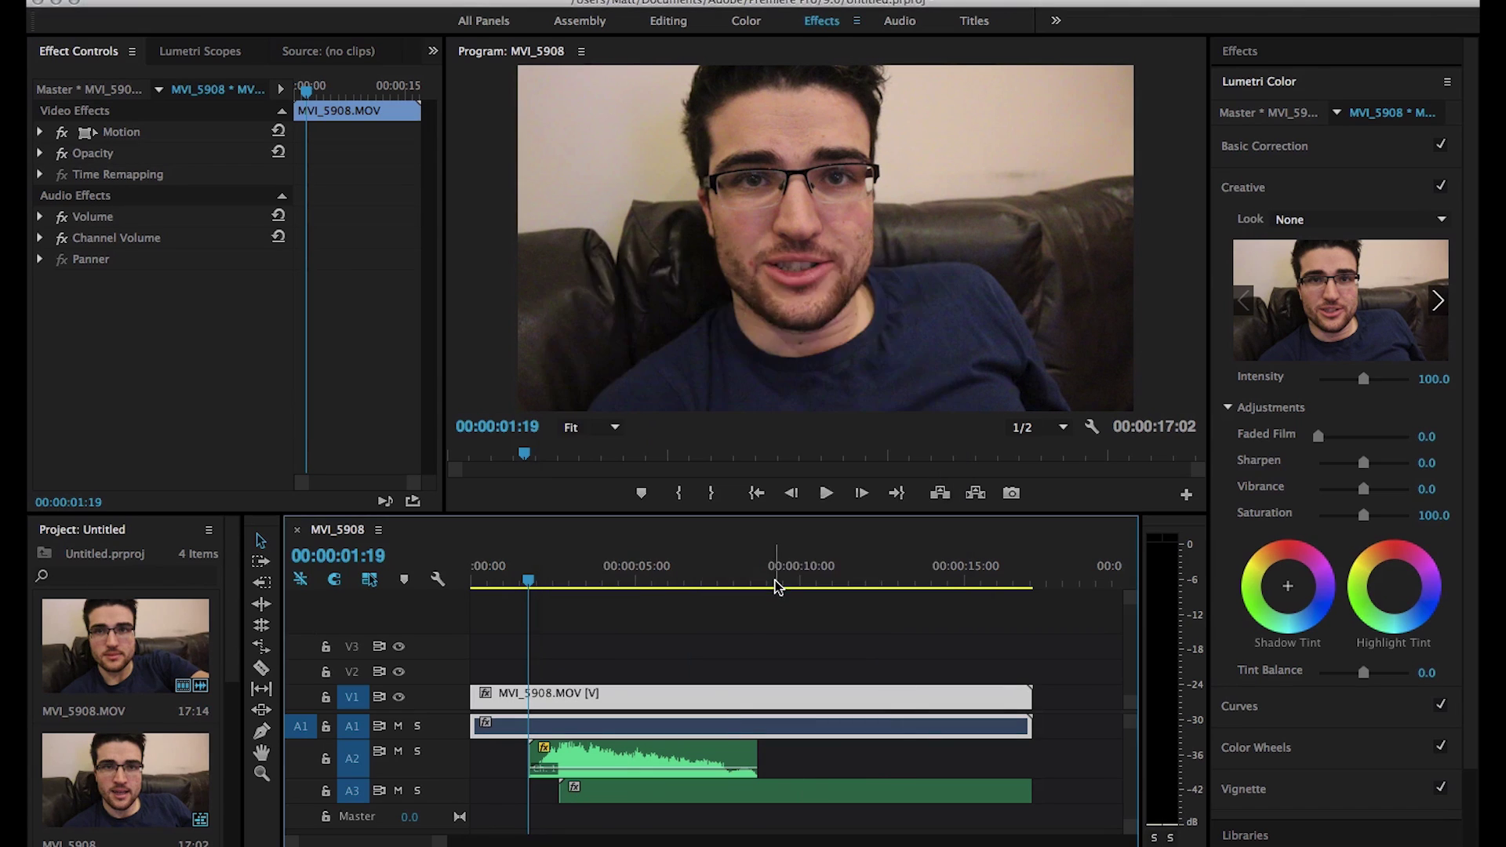
mouse_move(1030, 792)
mouse_down()
mouse_move(1100, 794)
mouse_move(1031, 789)
mouse_up()
click(1057, 775)
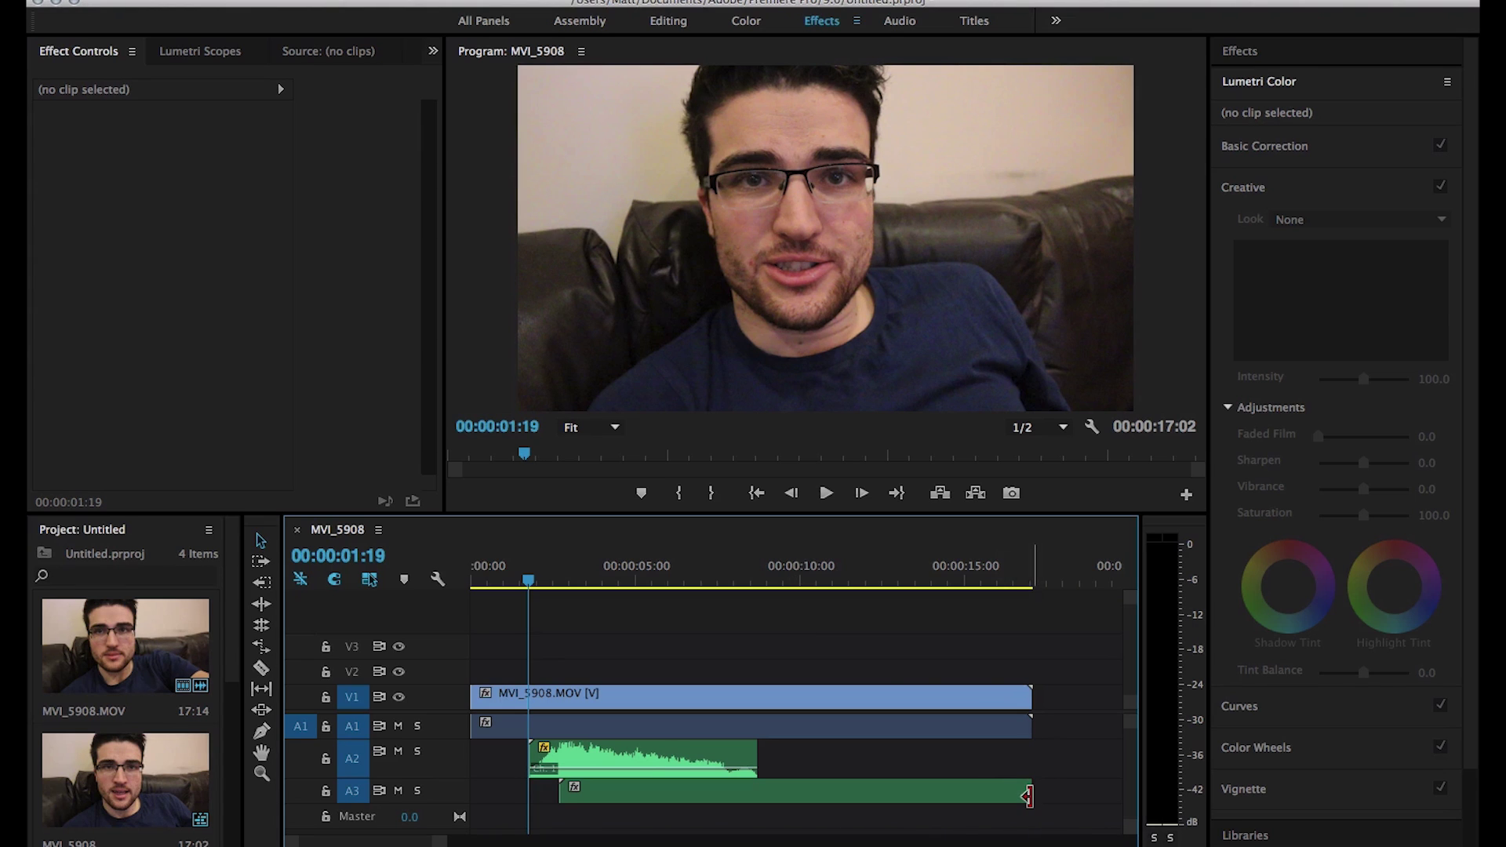
drag(1029, 793, 964, 798)
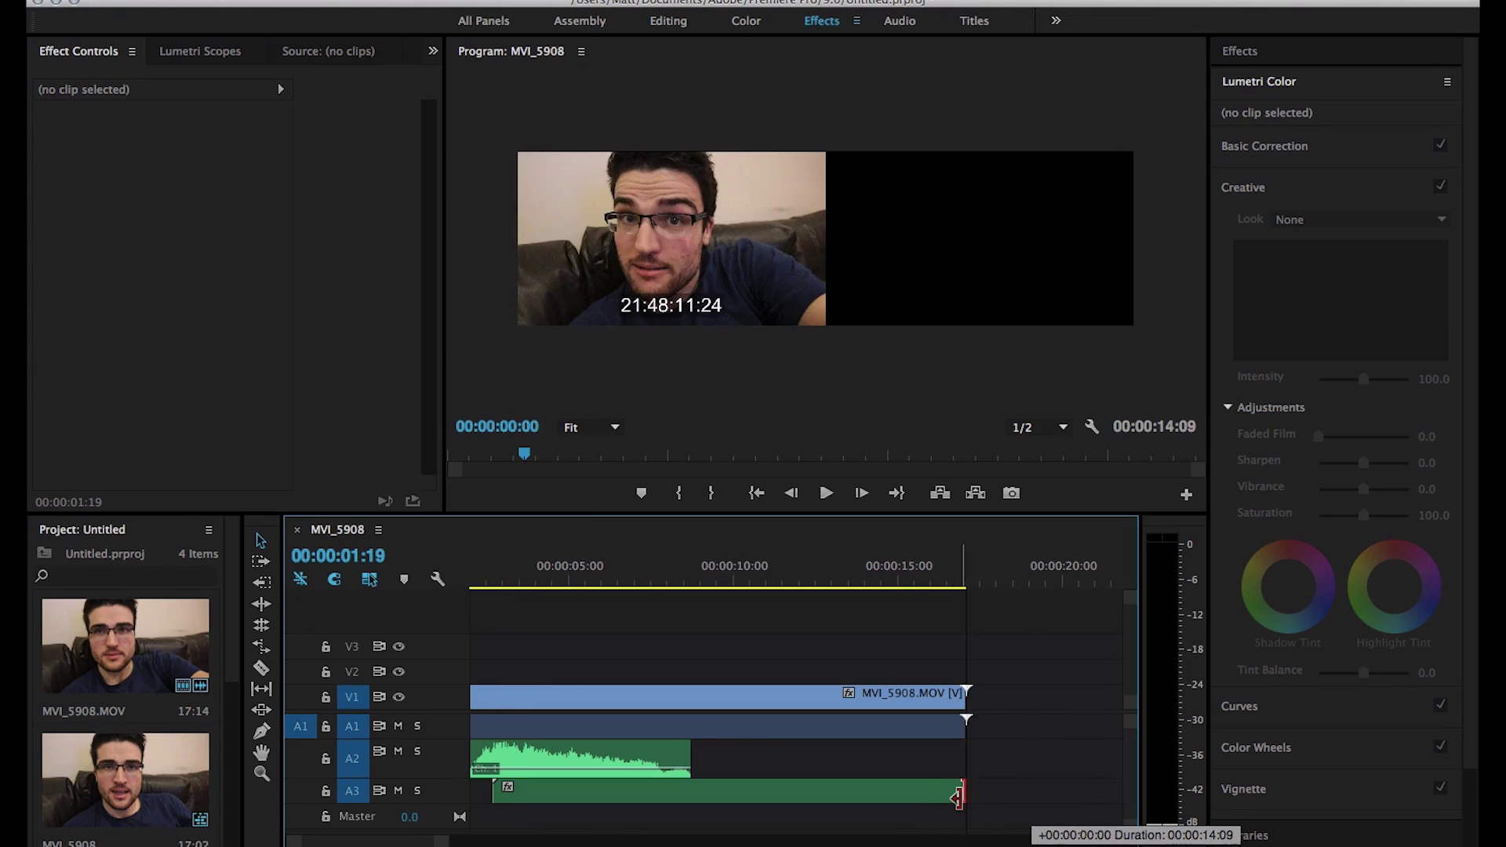
drag(958, 796, 958, 797)
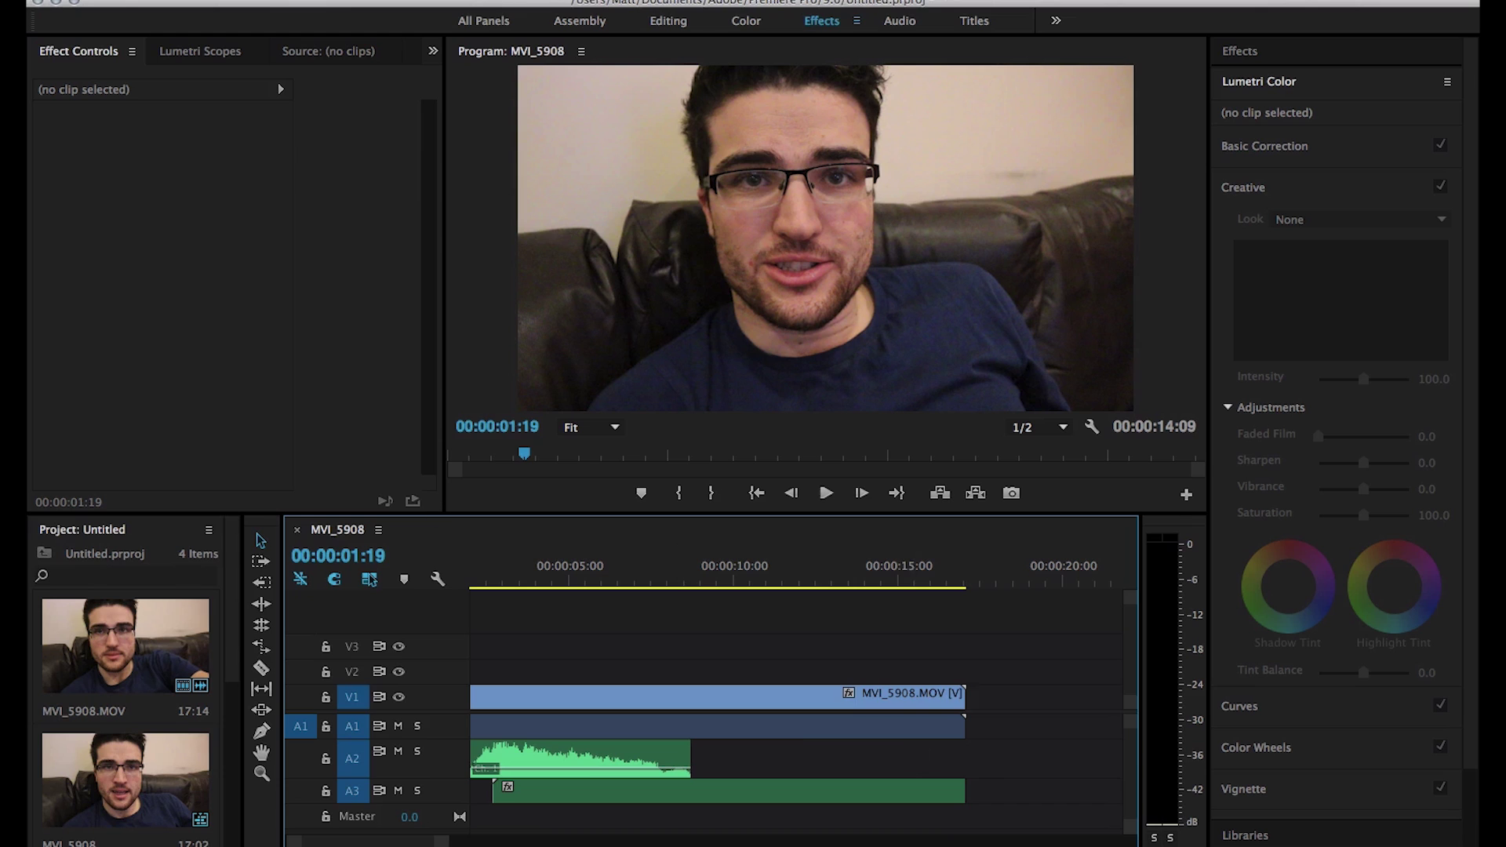
Reopen AAF export settings with Trim Audio Files rendering and 25 handle frames.
mouse_move(410, 521)
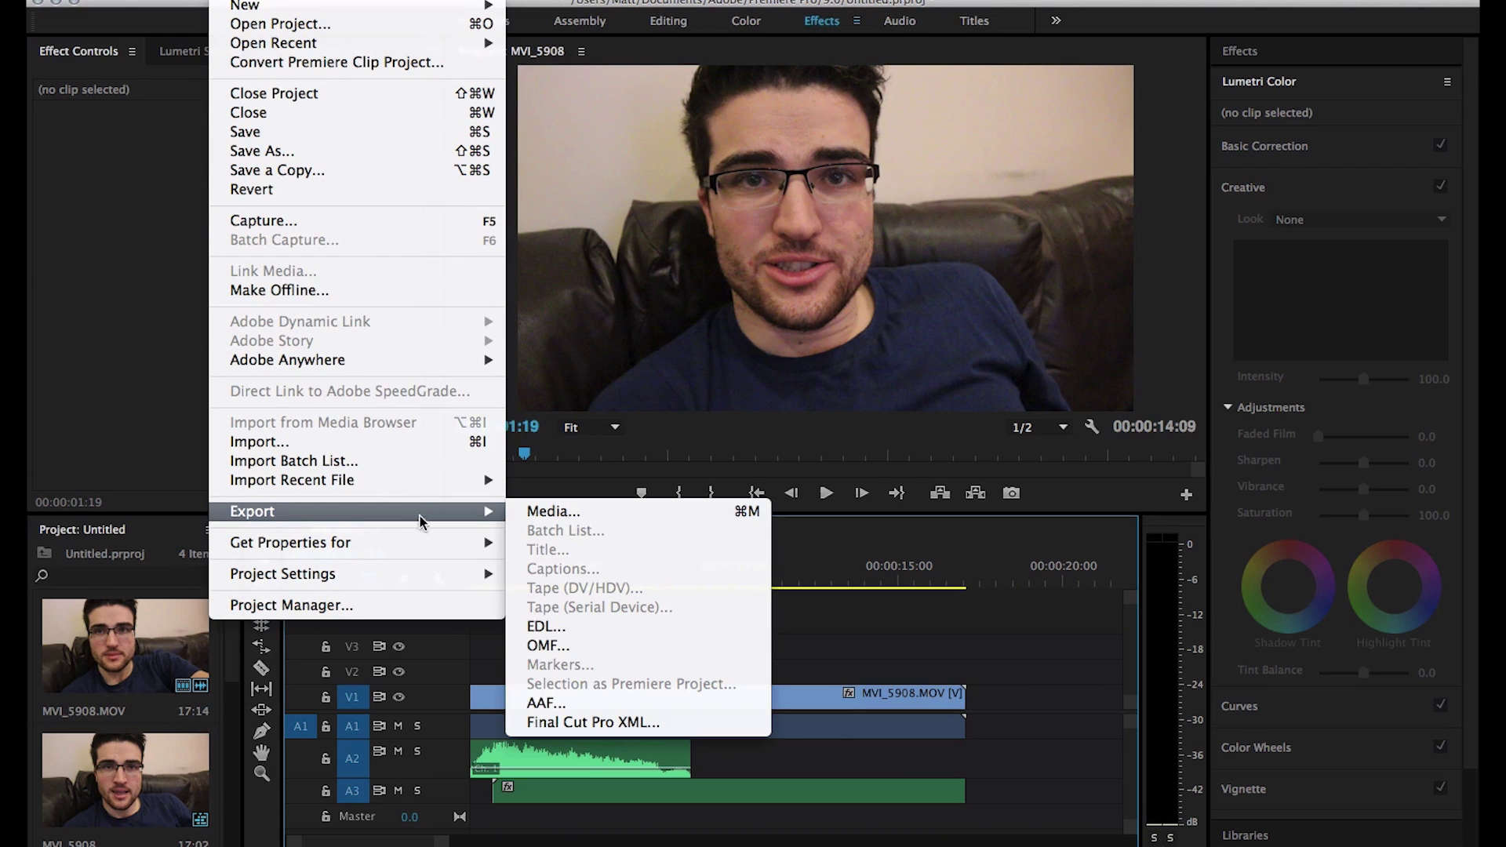
click(628, 702)
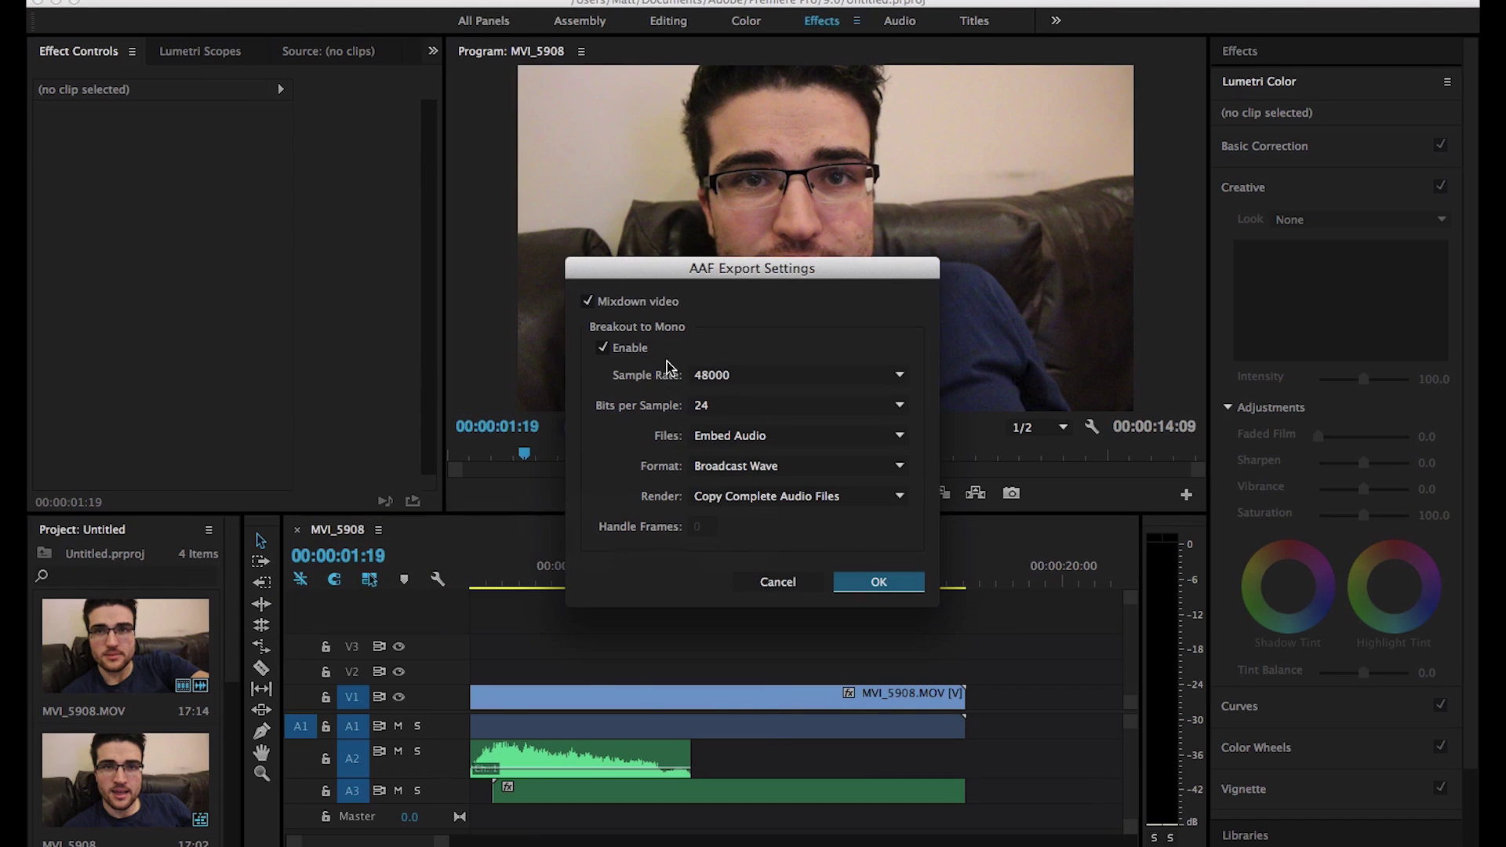
click(745, 486)
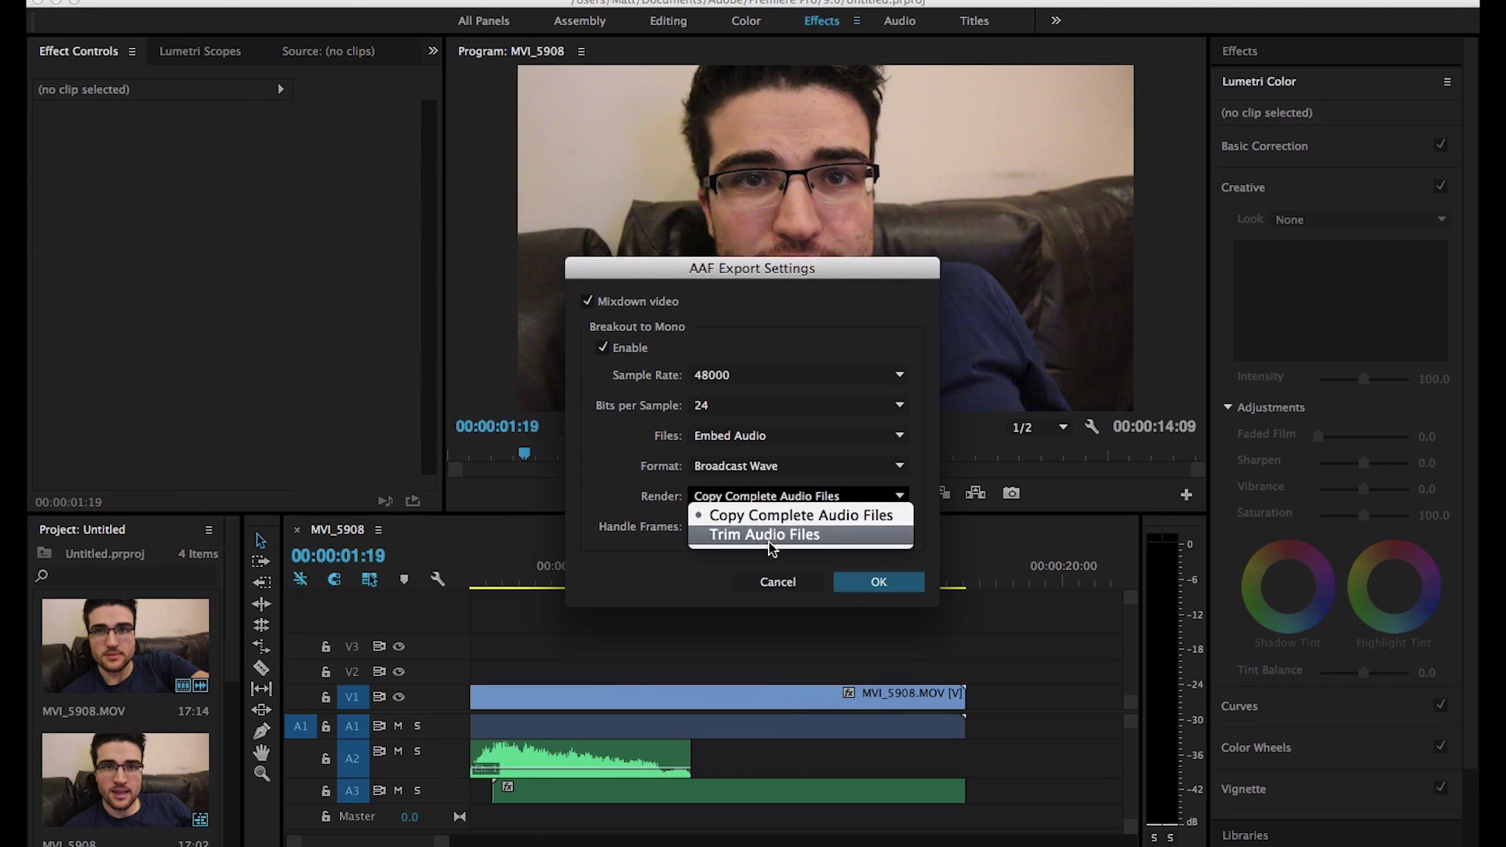
click(762, 526)
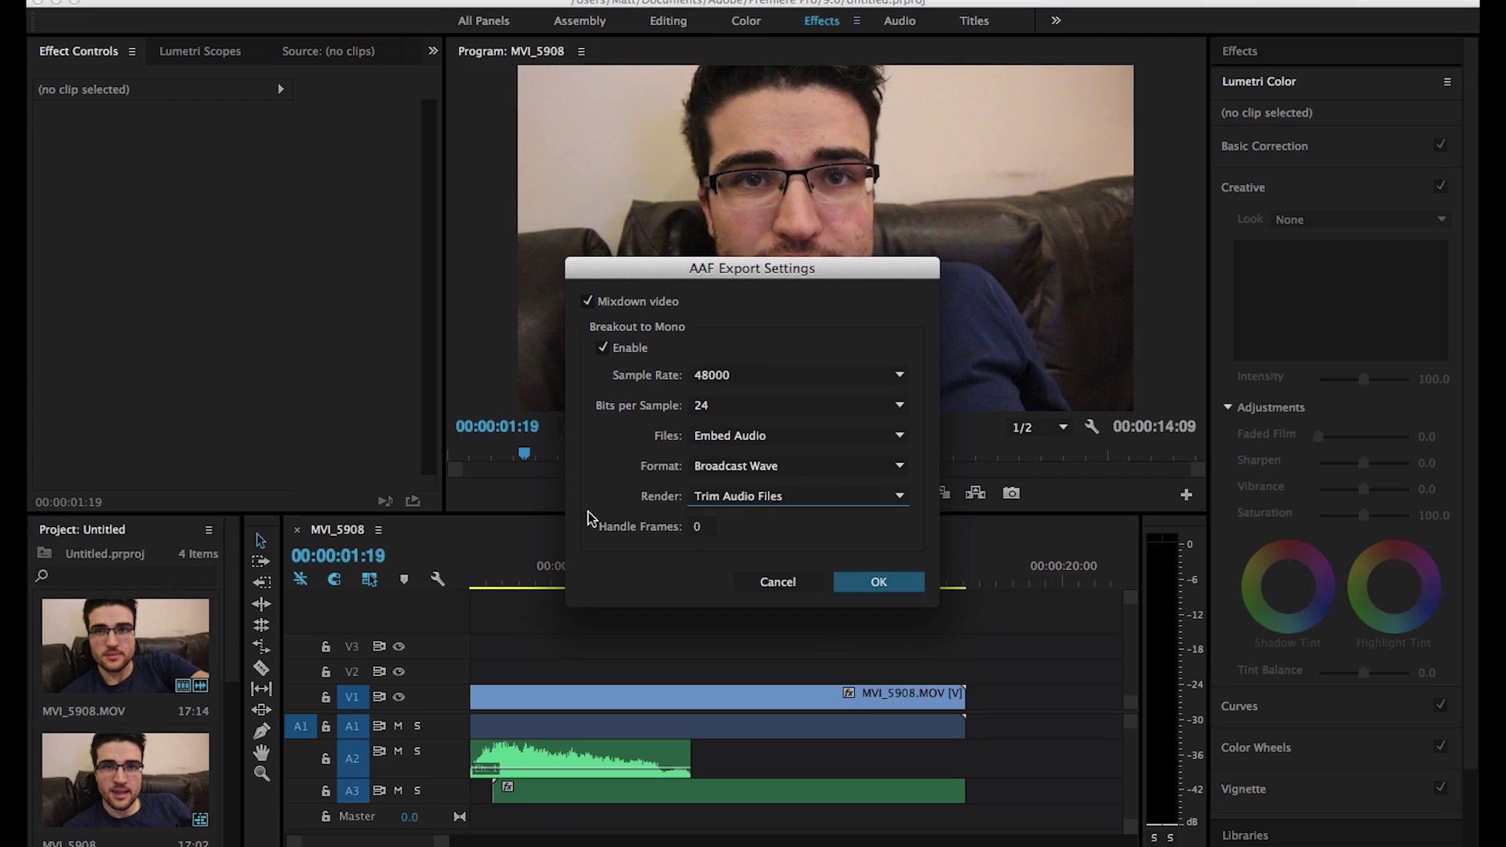
click(702, 528)
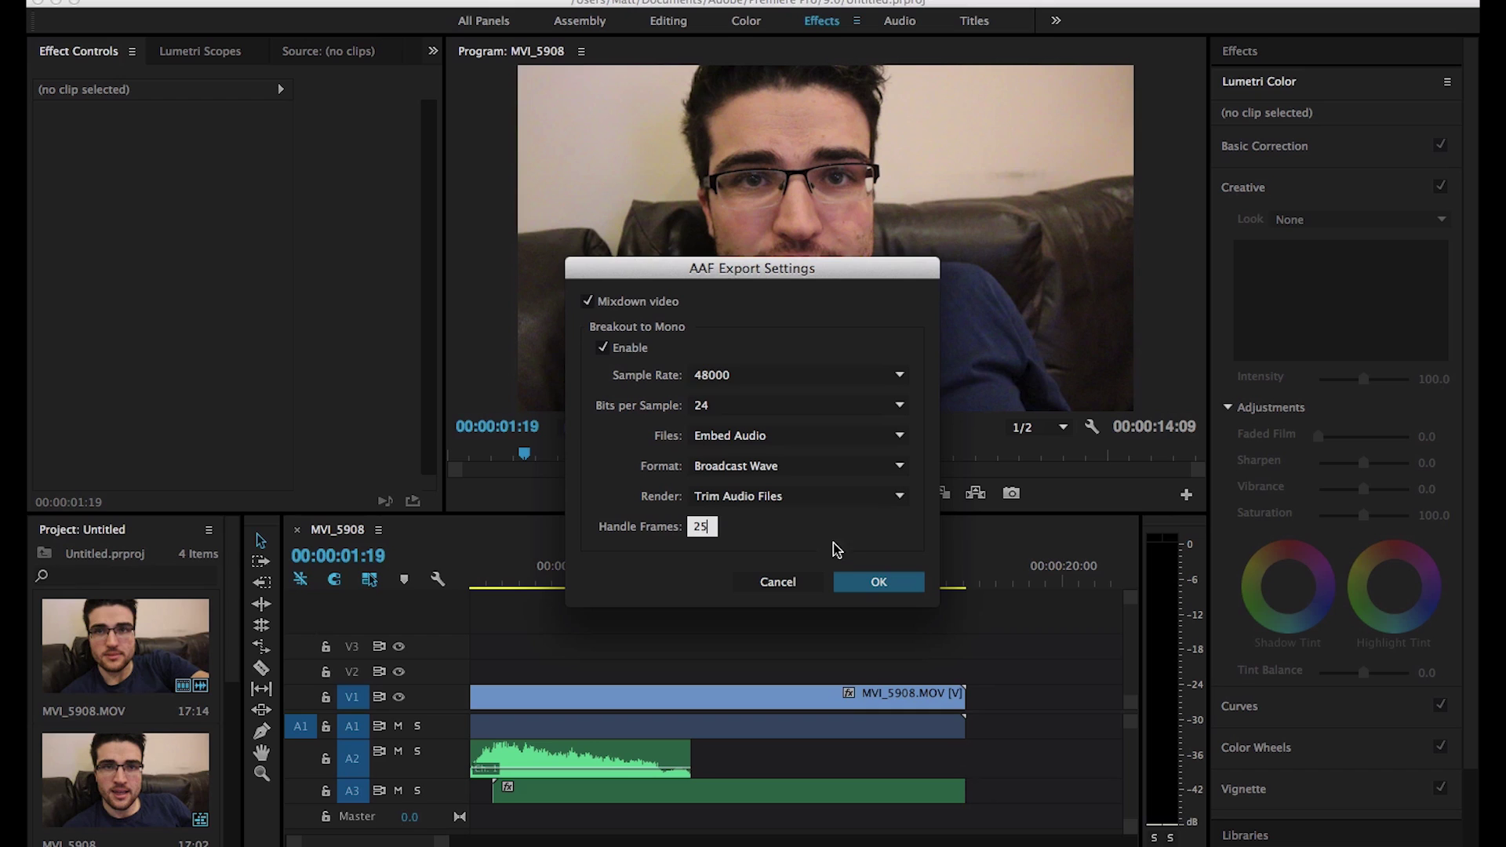
Try separate audio files with Trim Audio Files rendering and 0 handle frames.
click(769, 496)
click(771, 517)
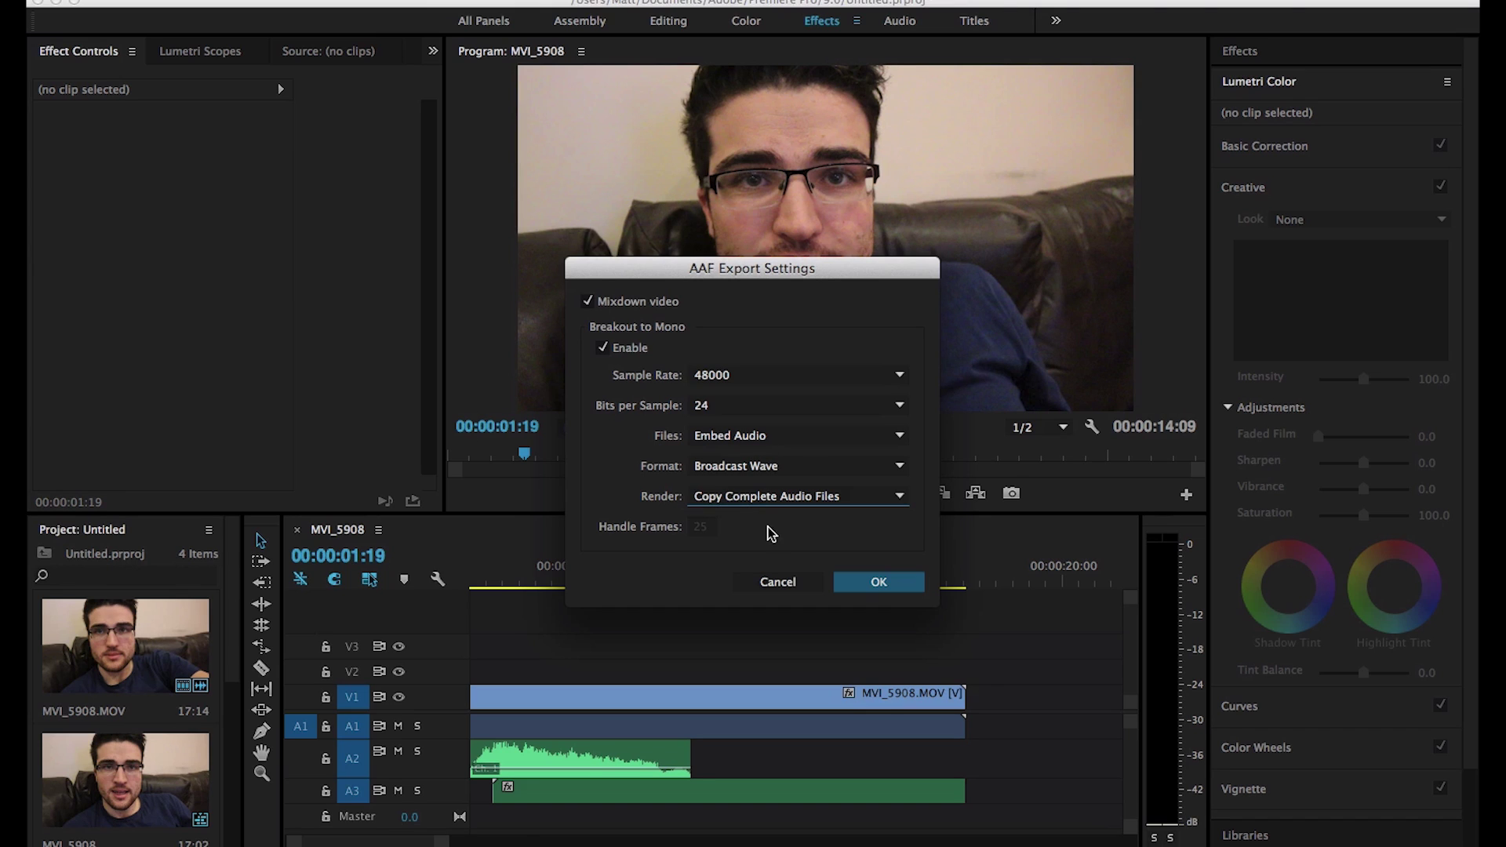
click(733, 436)
click(725, 476)
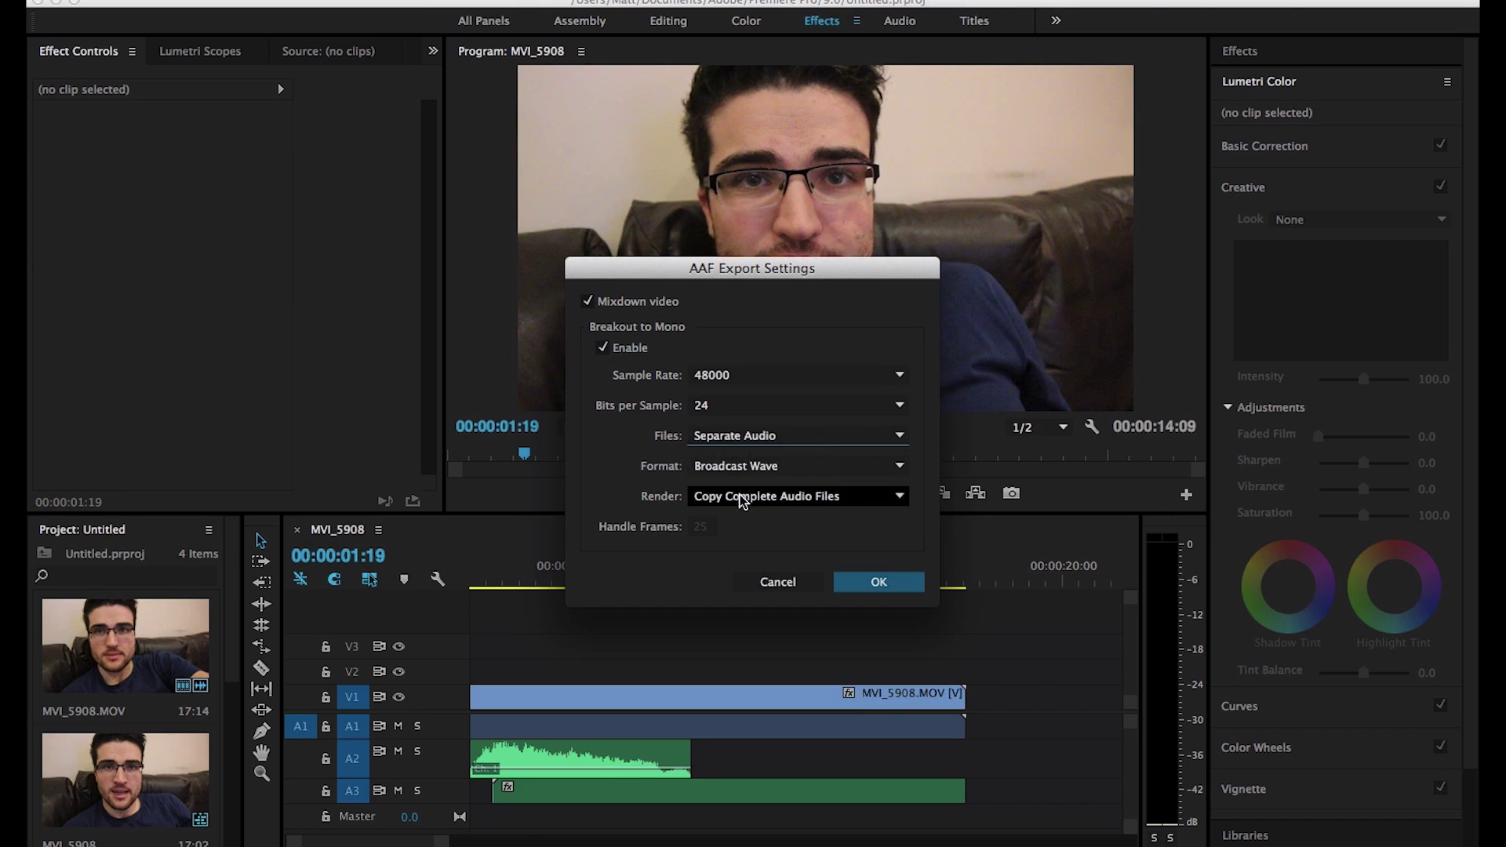
click(737, 496)
click(745, 539)
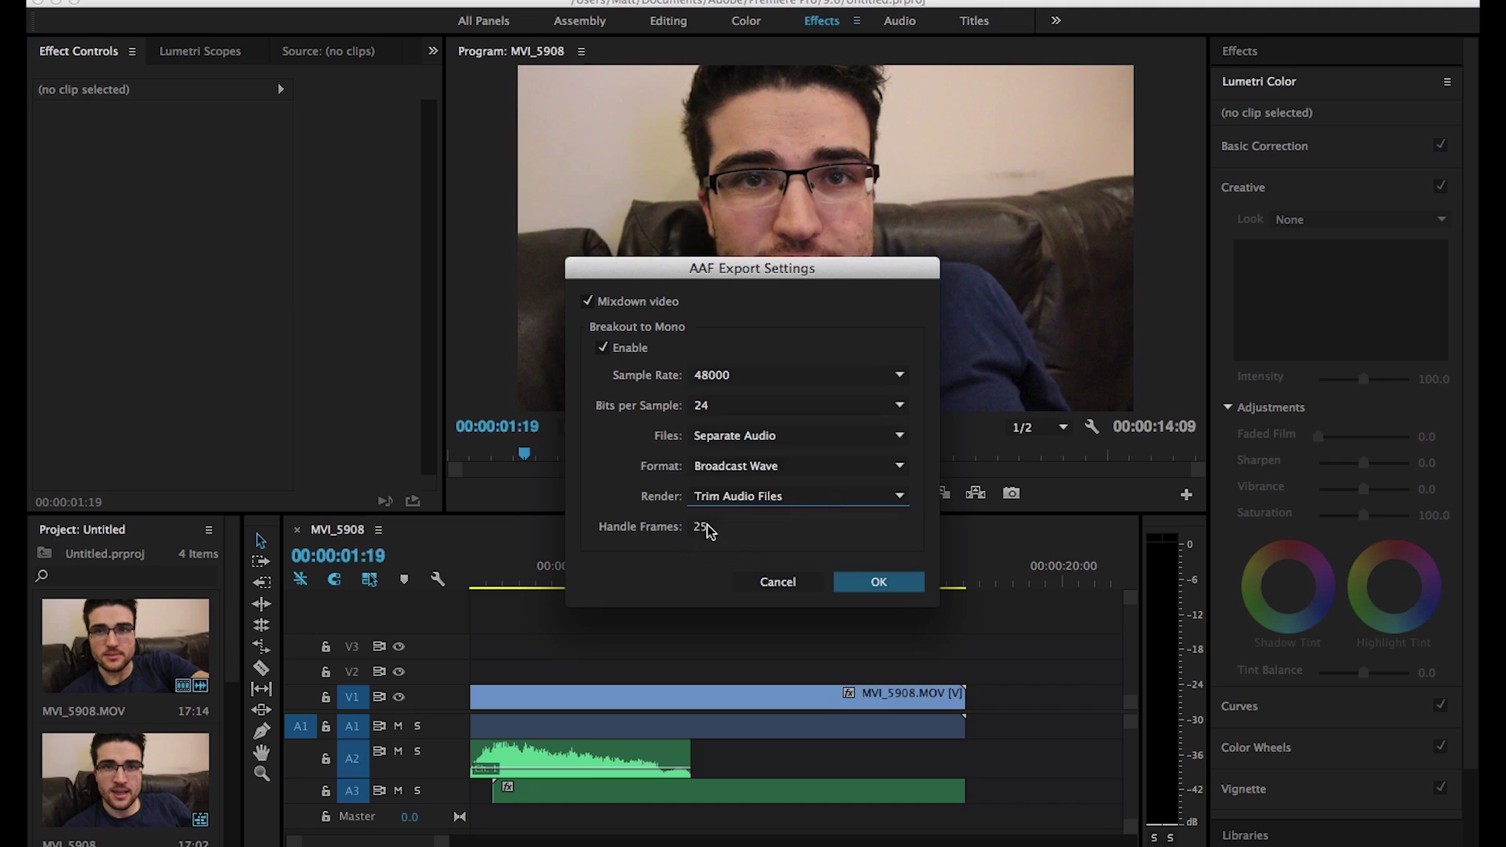
click(708, 530)
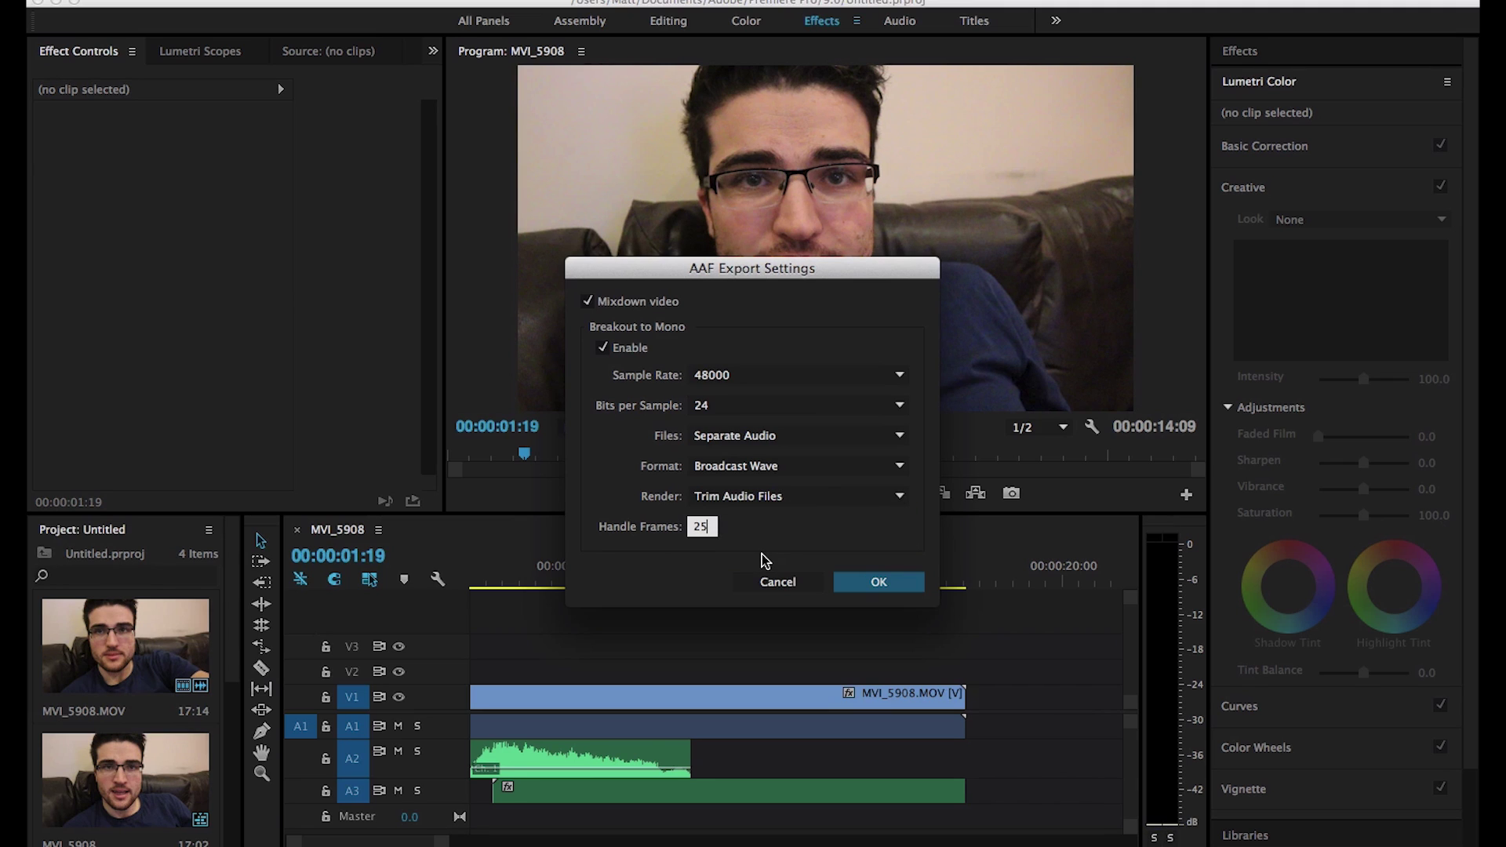
text(00)
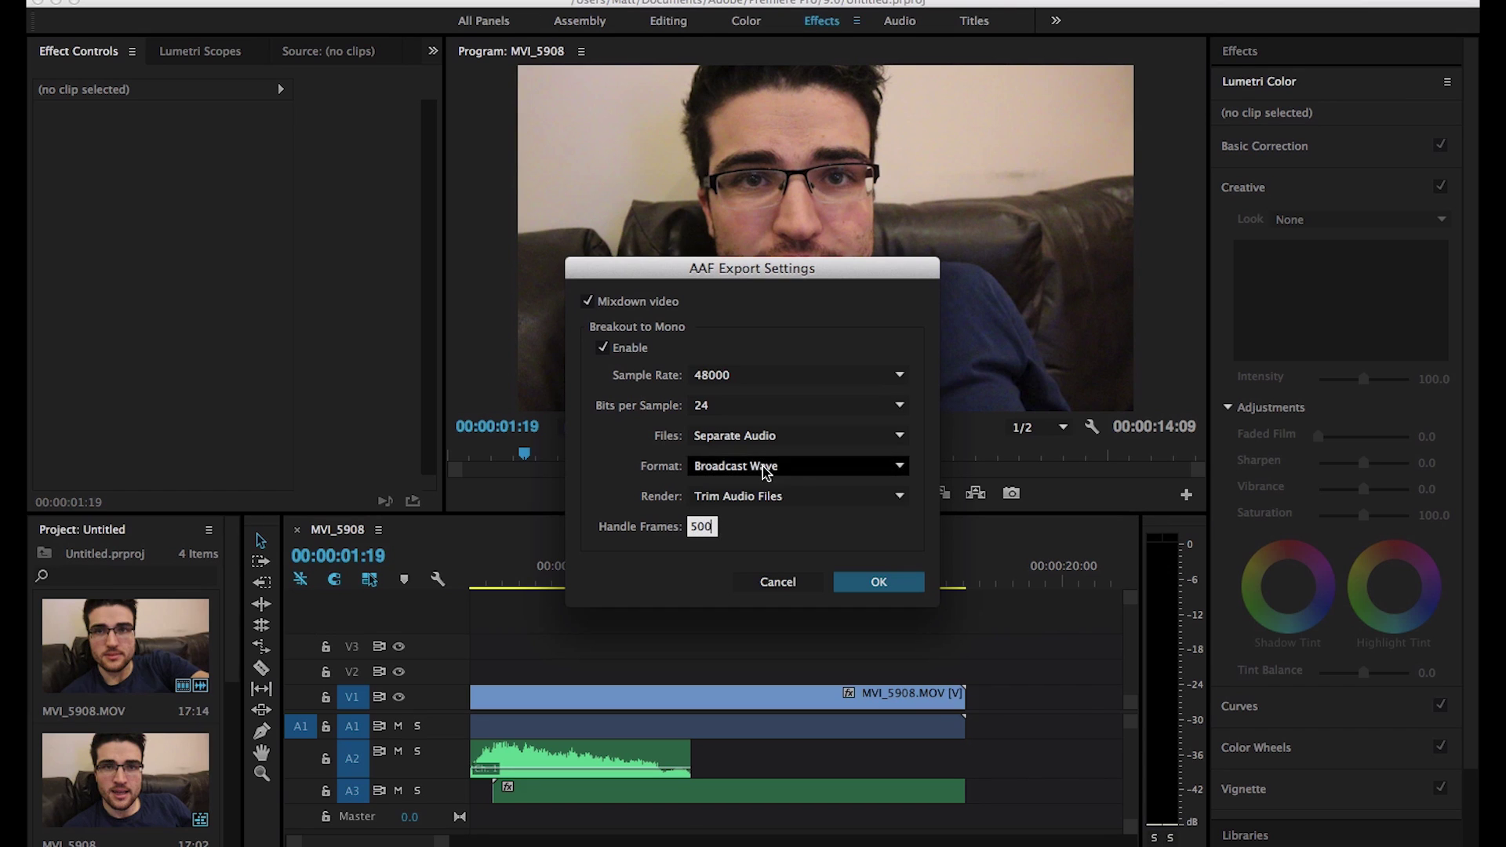
Switch back to Copy Complete Audio Files, choose Embed Audio, and turn off Mixdown video.
click(746, 497)
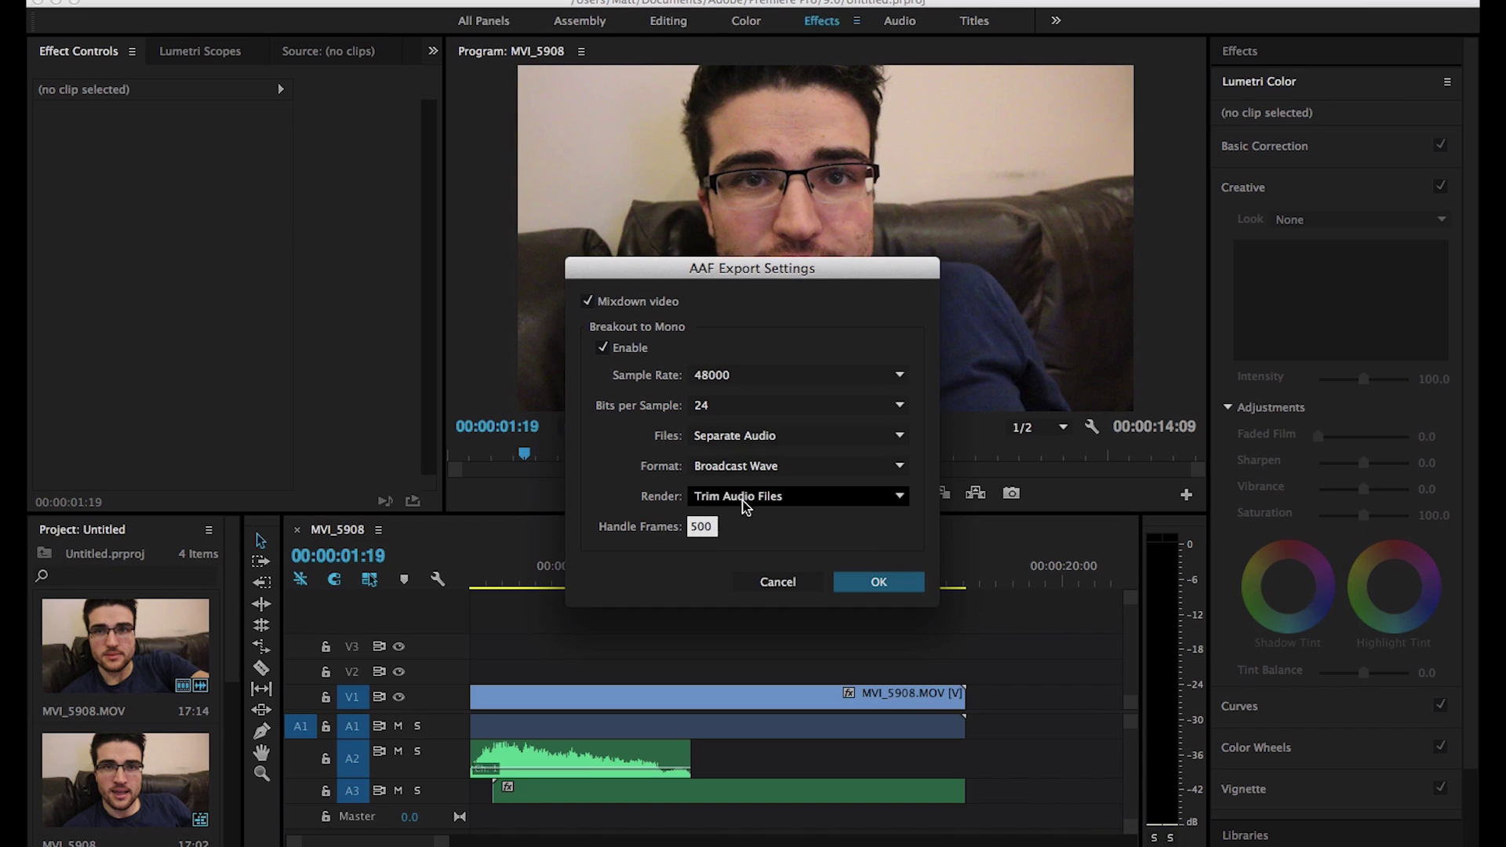
click(747, 516)
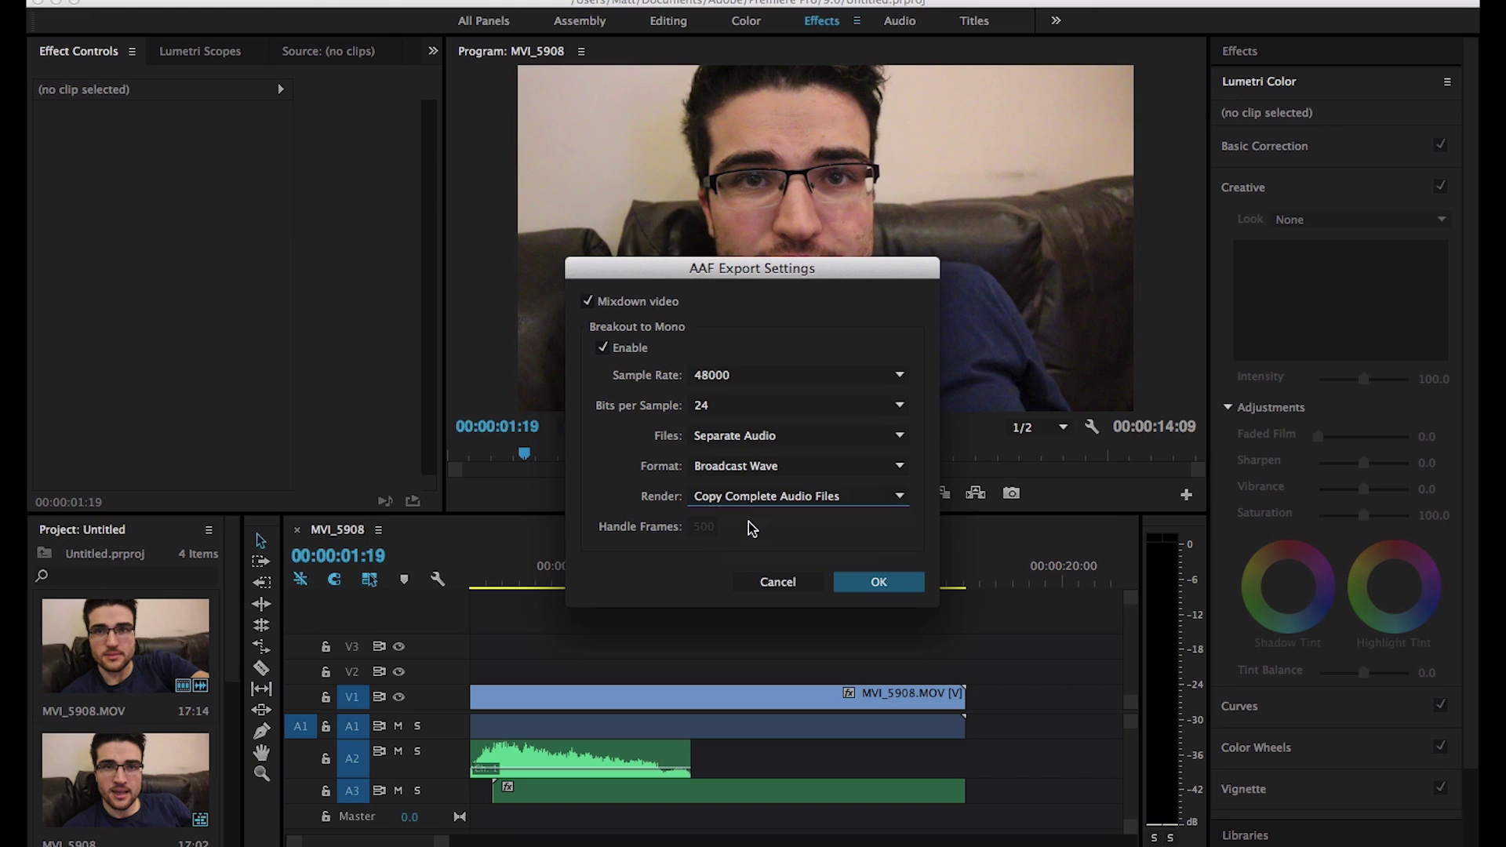
click(737, 436)
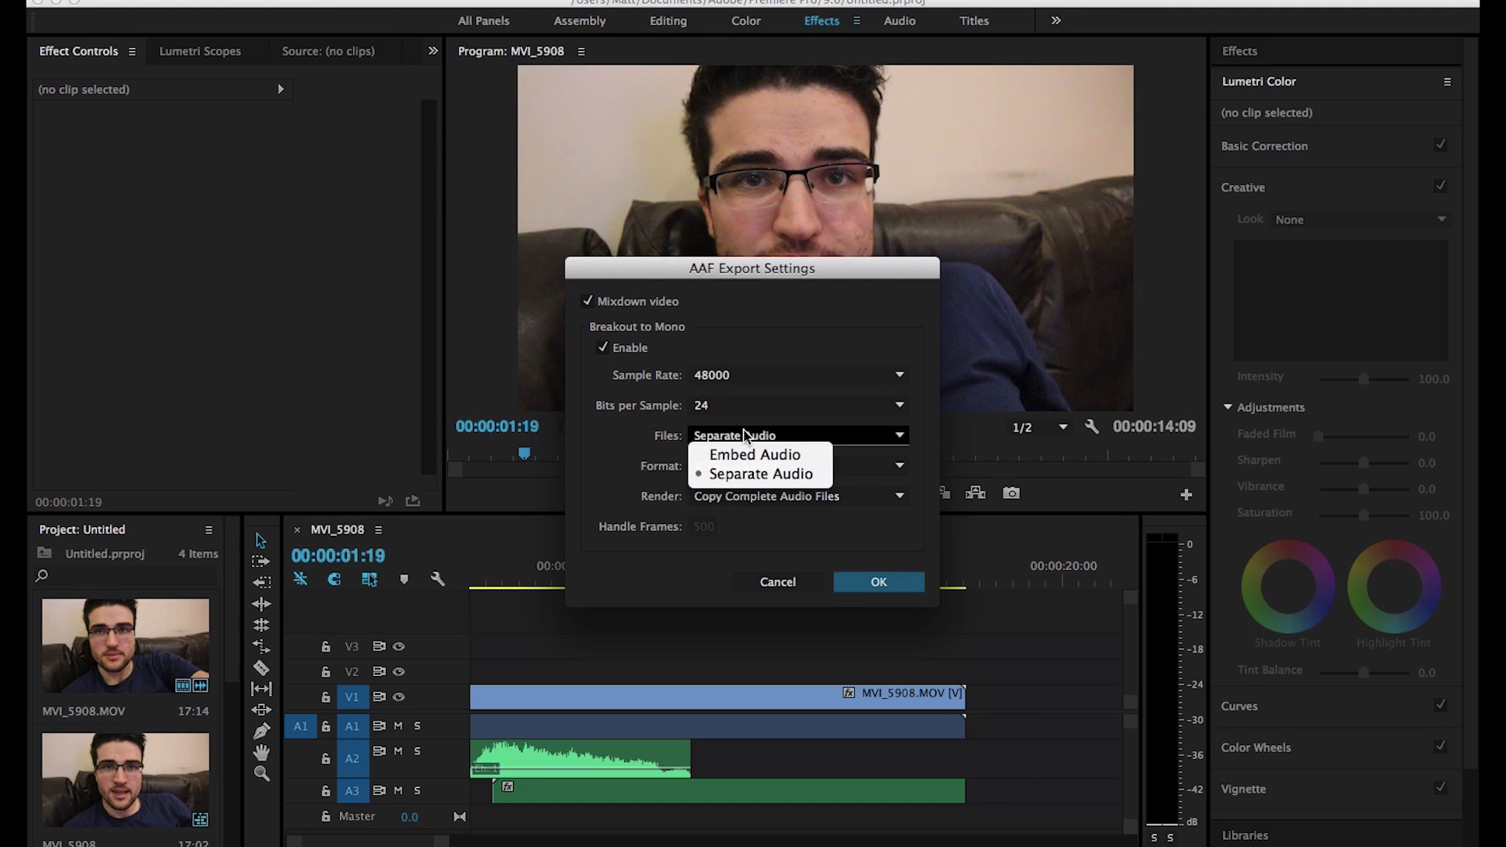
click(702, 454)
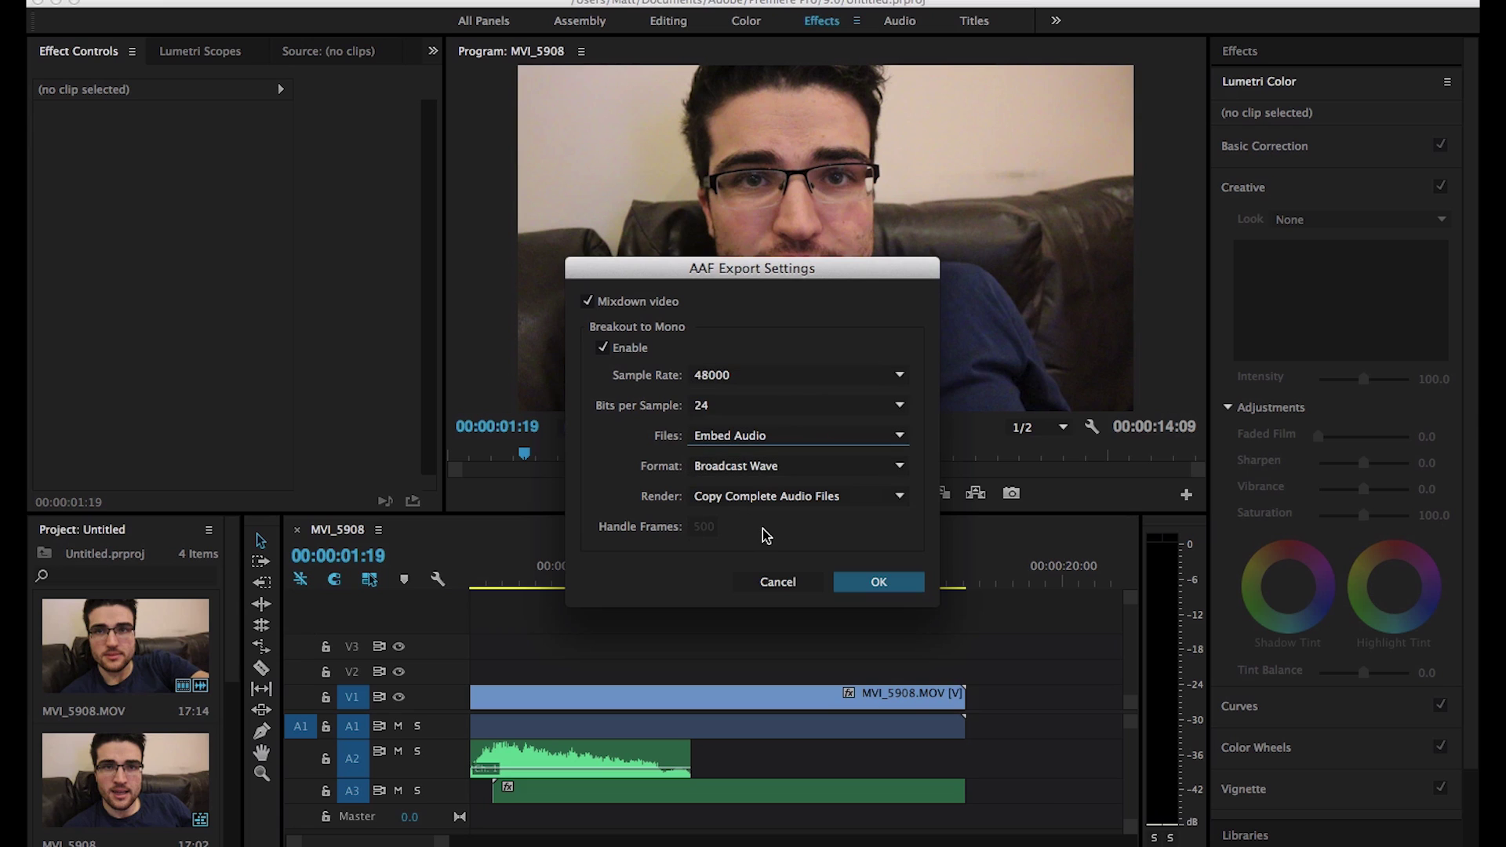
click(588, 302)
Confirm the export settings and name the export file AAFTEST.
click(877, 584)
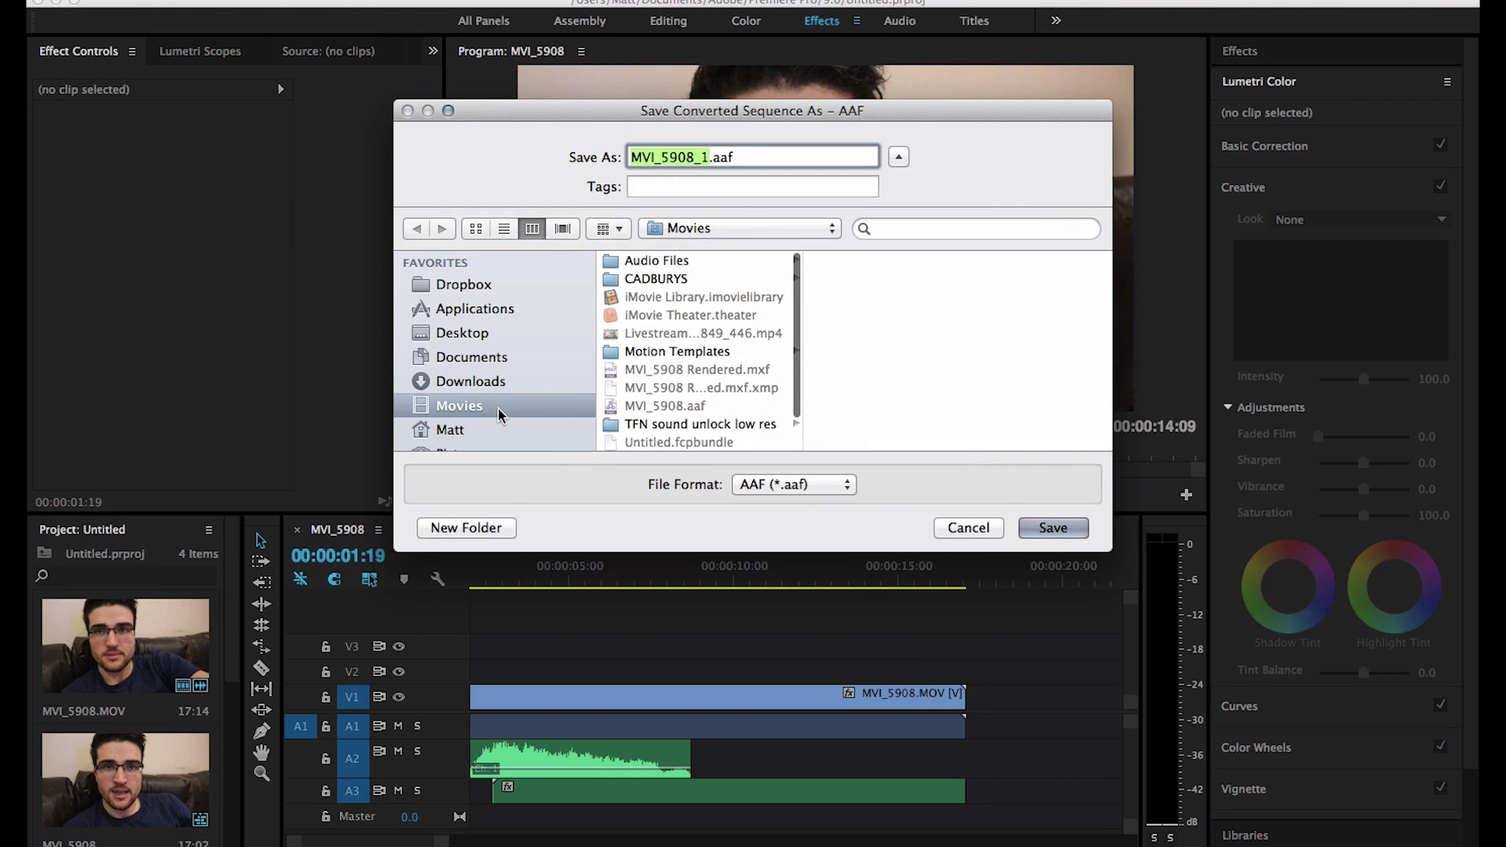
scroll(684, 366, down, 2)
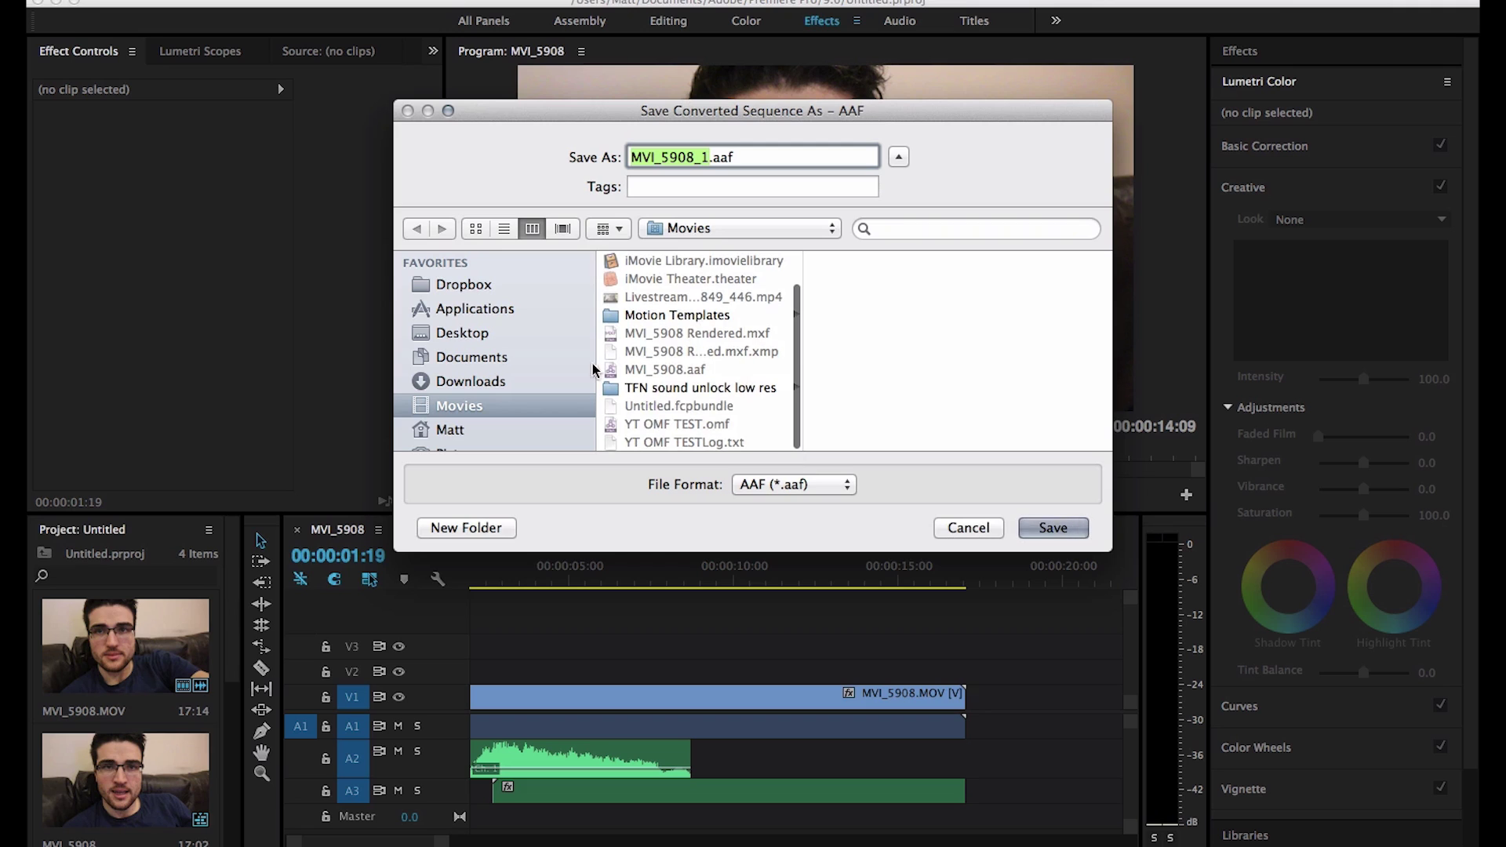
key(Right)
key(BackSpace)
key(BackSpace)
double_click(642, 156)
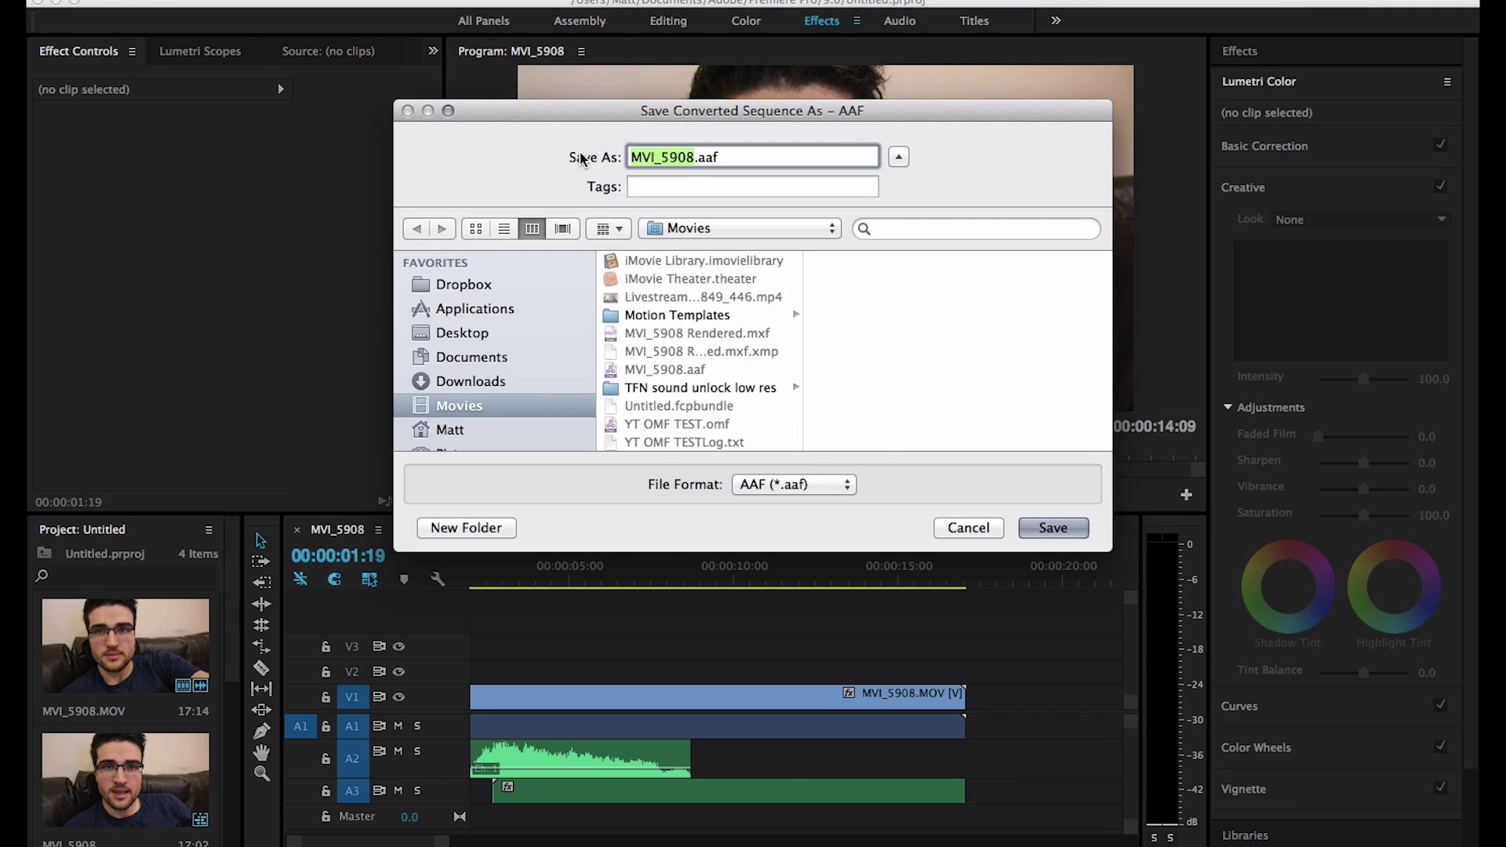
text(AAFTEST)
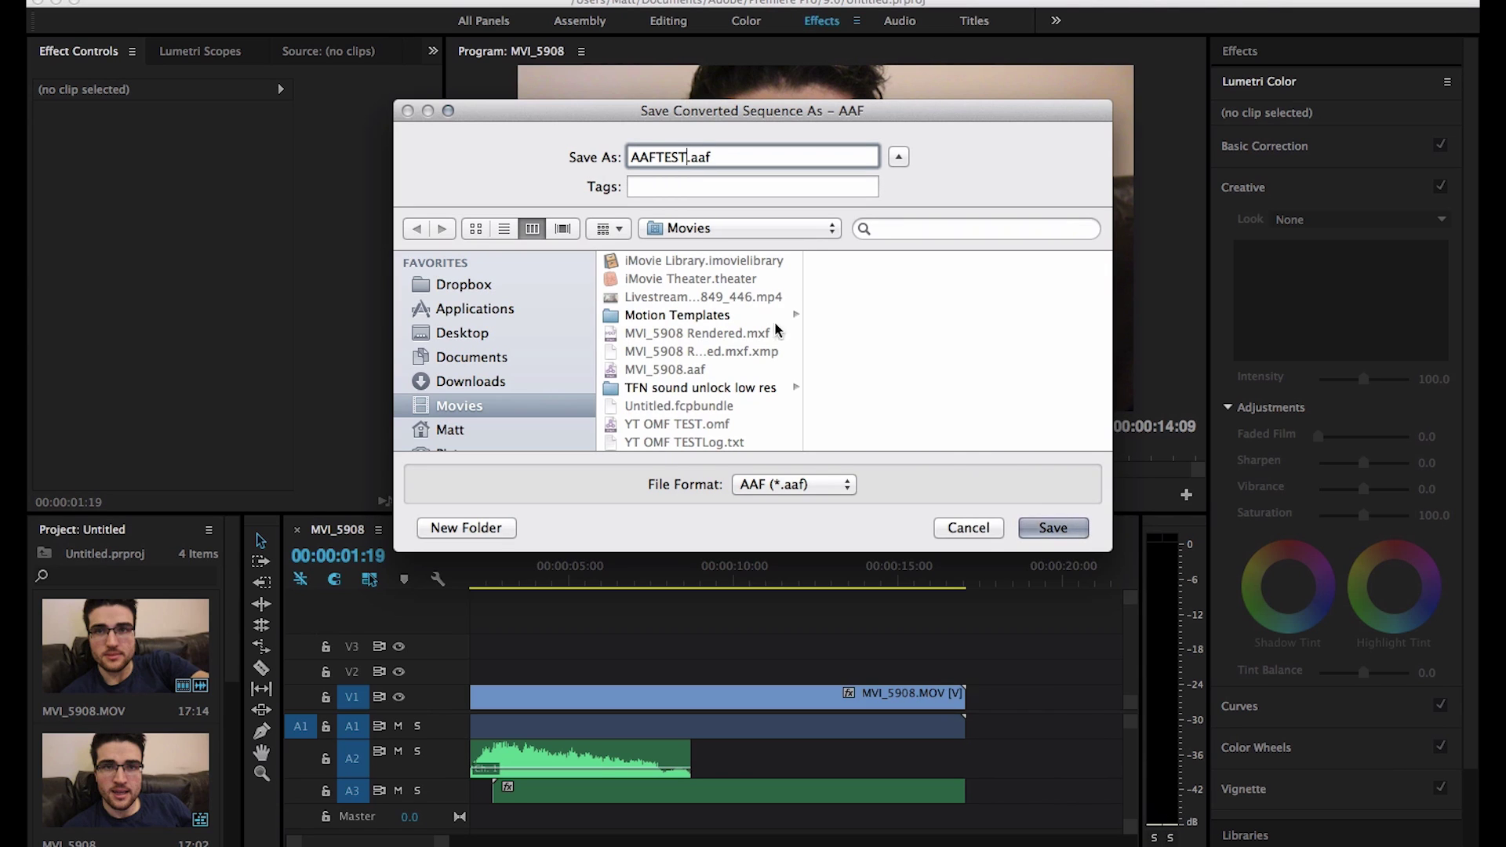
Keep AAF as the format and save AAFTEST.aaf to the Movies folder.
click(791, 476)
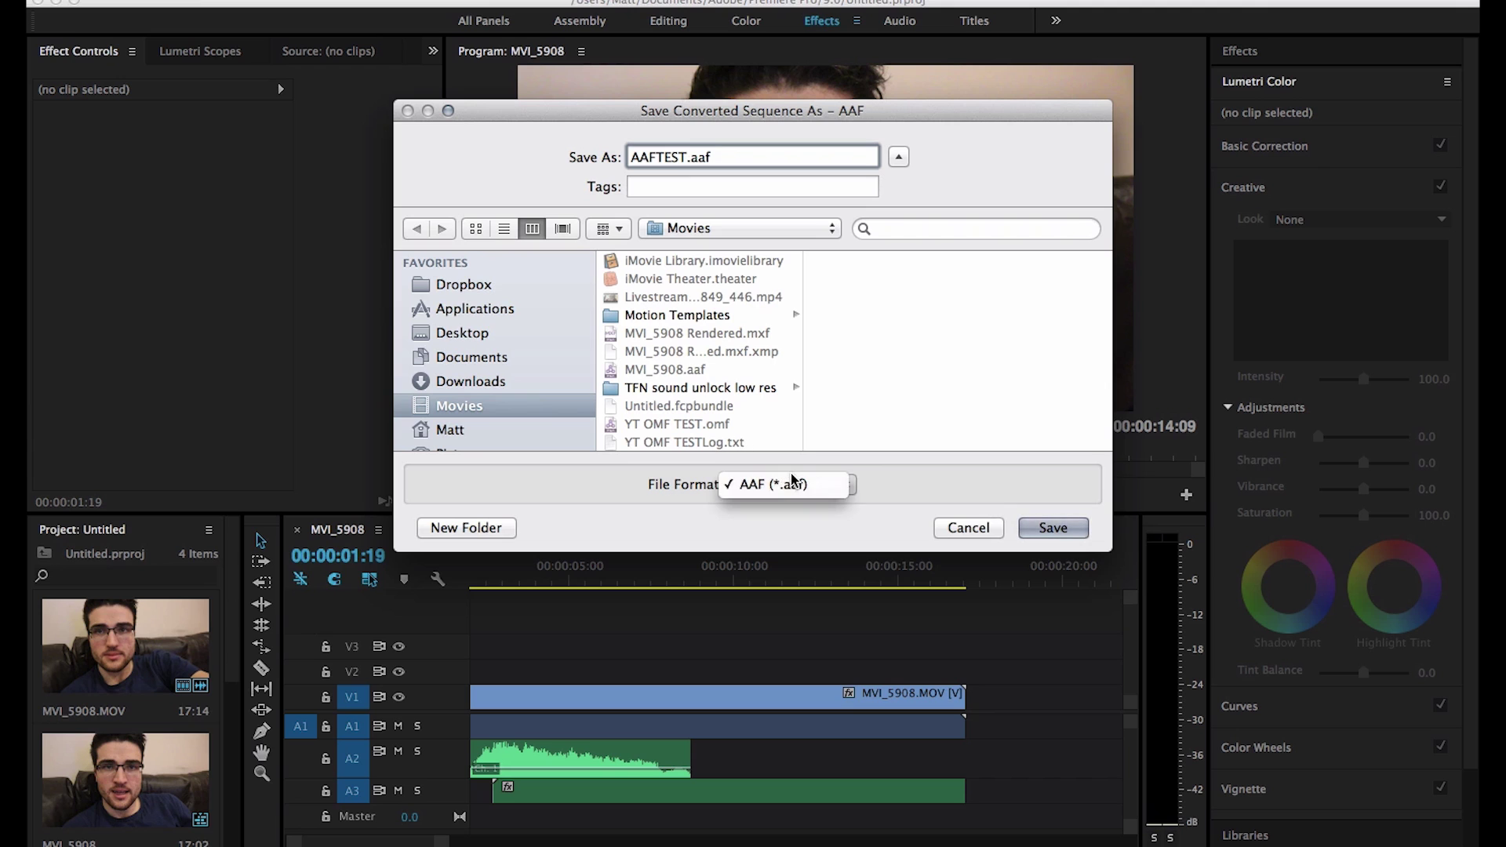
click(988, 506)
click(1049, 527)
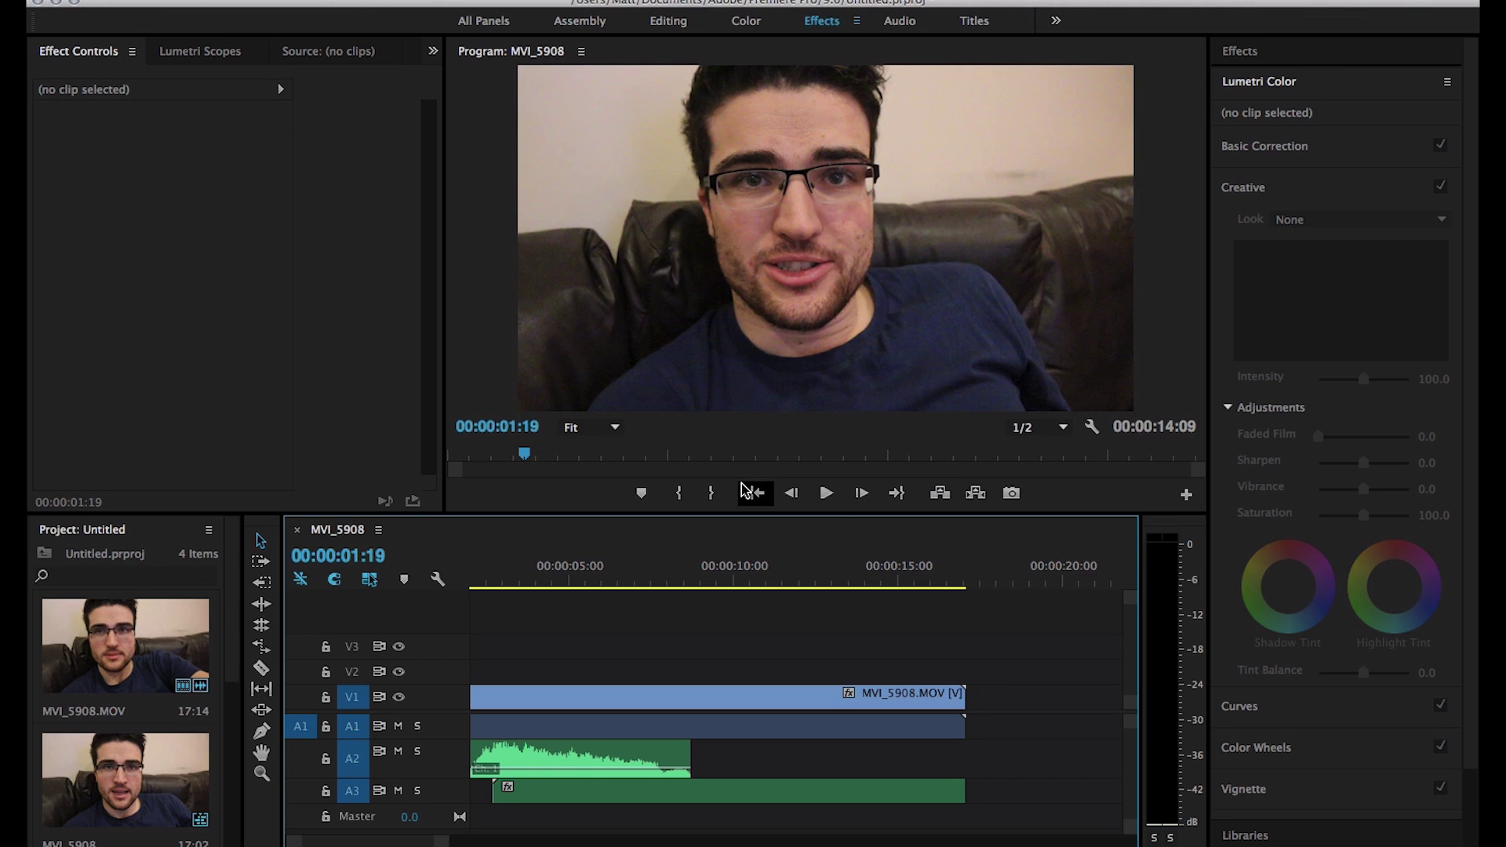
mouse_move(943, 841)
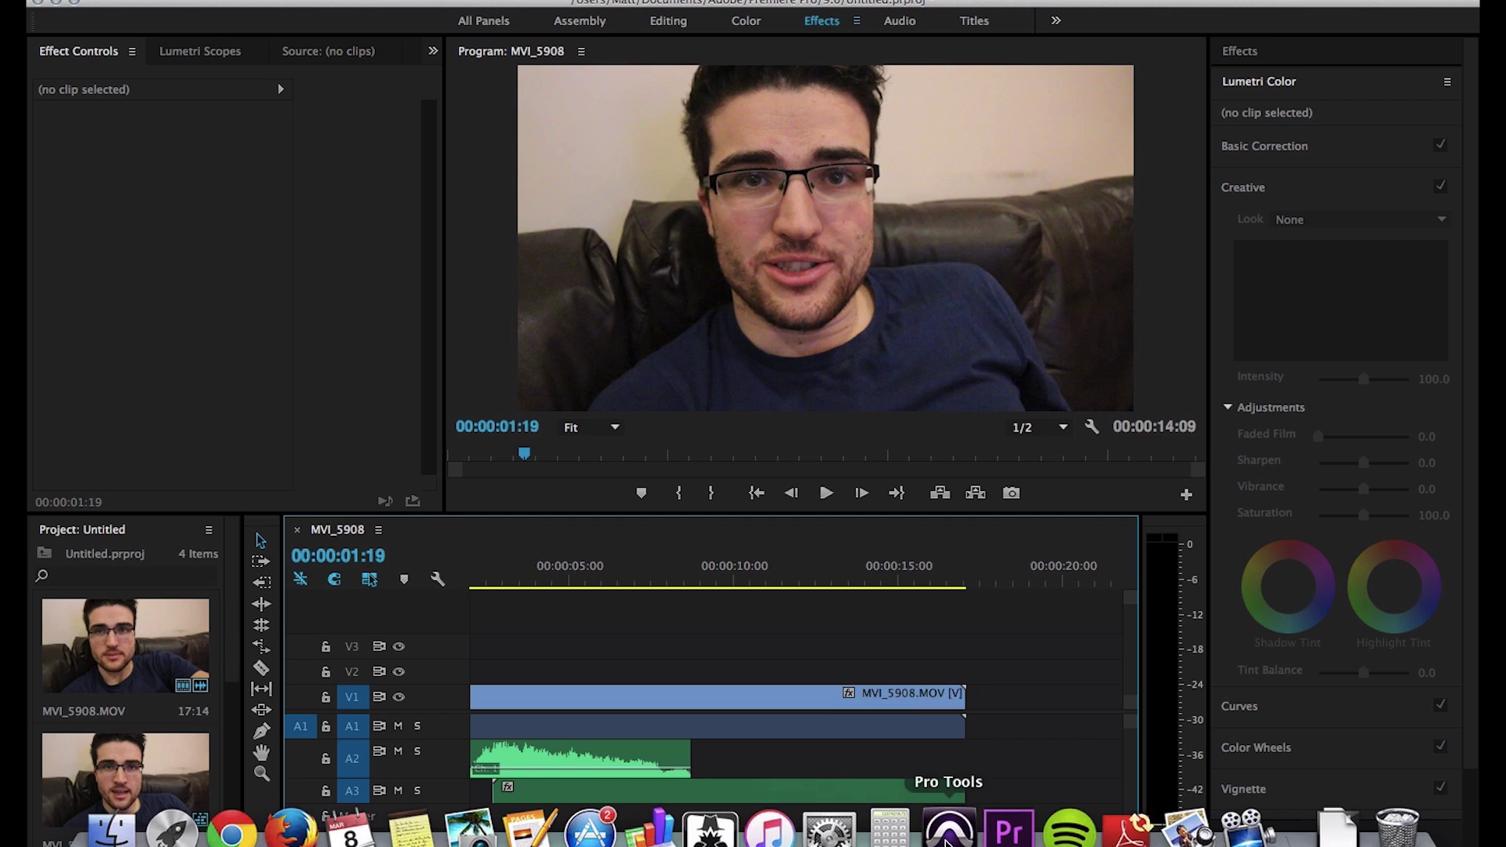
Switch to Pro Tools and open AAFTEST.aaf through File > Import > Session Data.
click(952, 835)
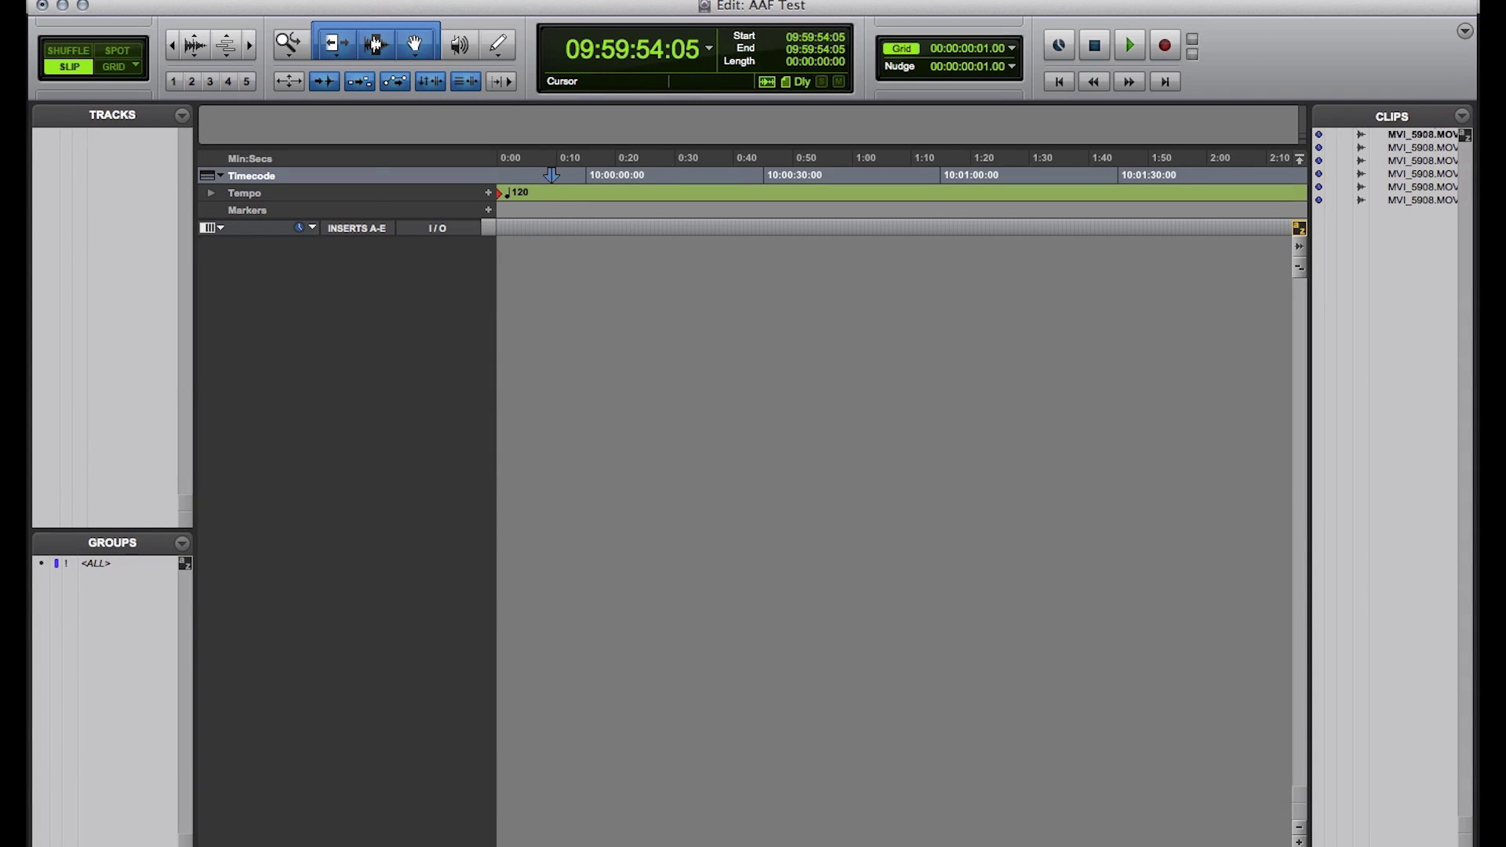
click(182, 0)
mouse_move(262, 260)
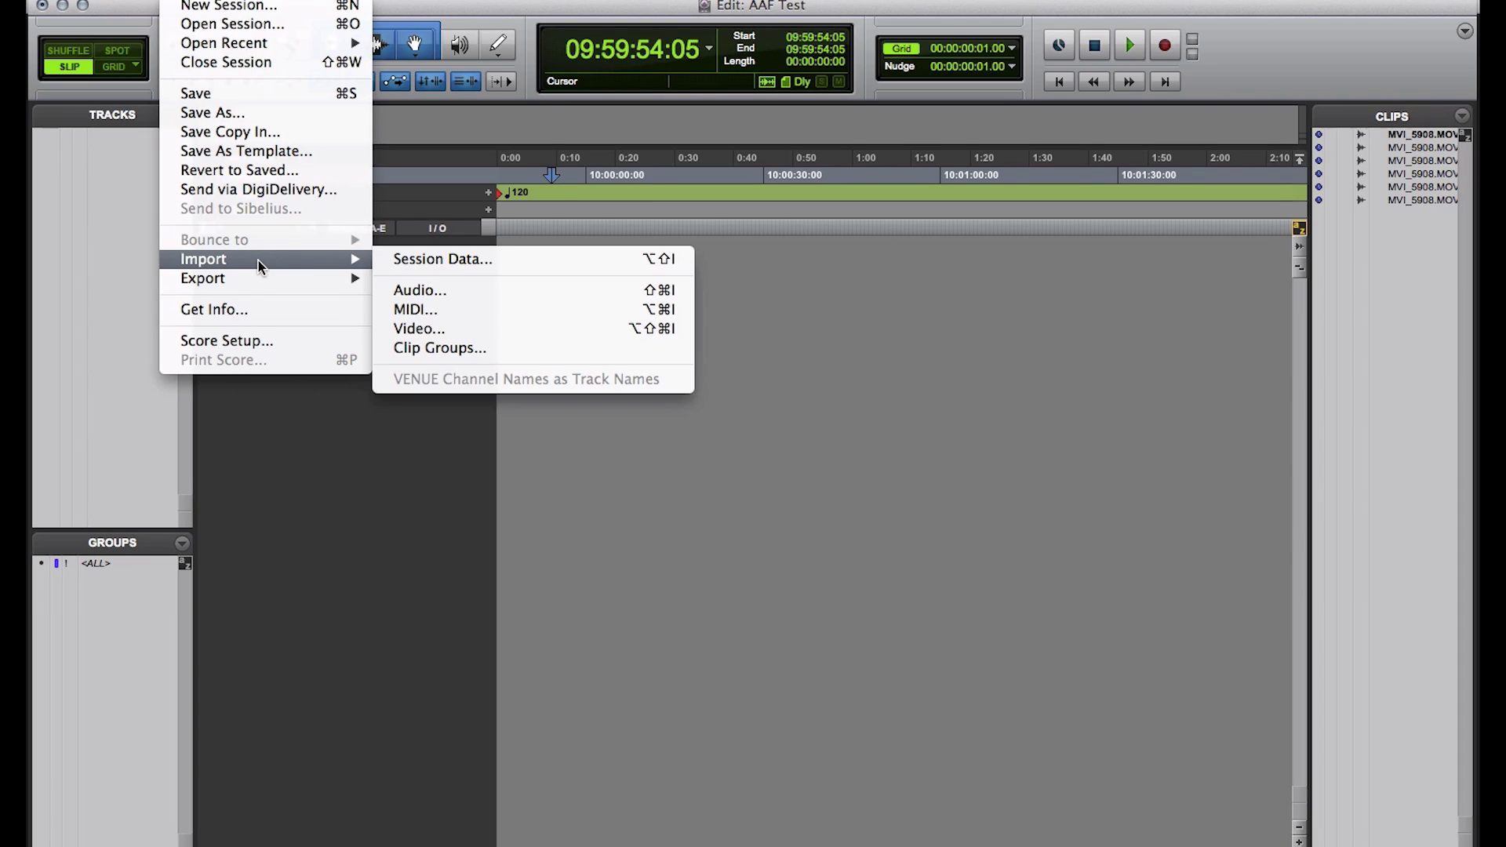
click(438, 264)
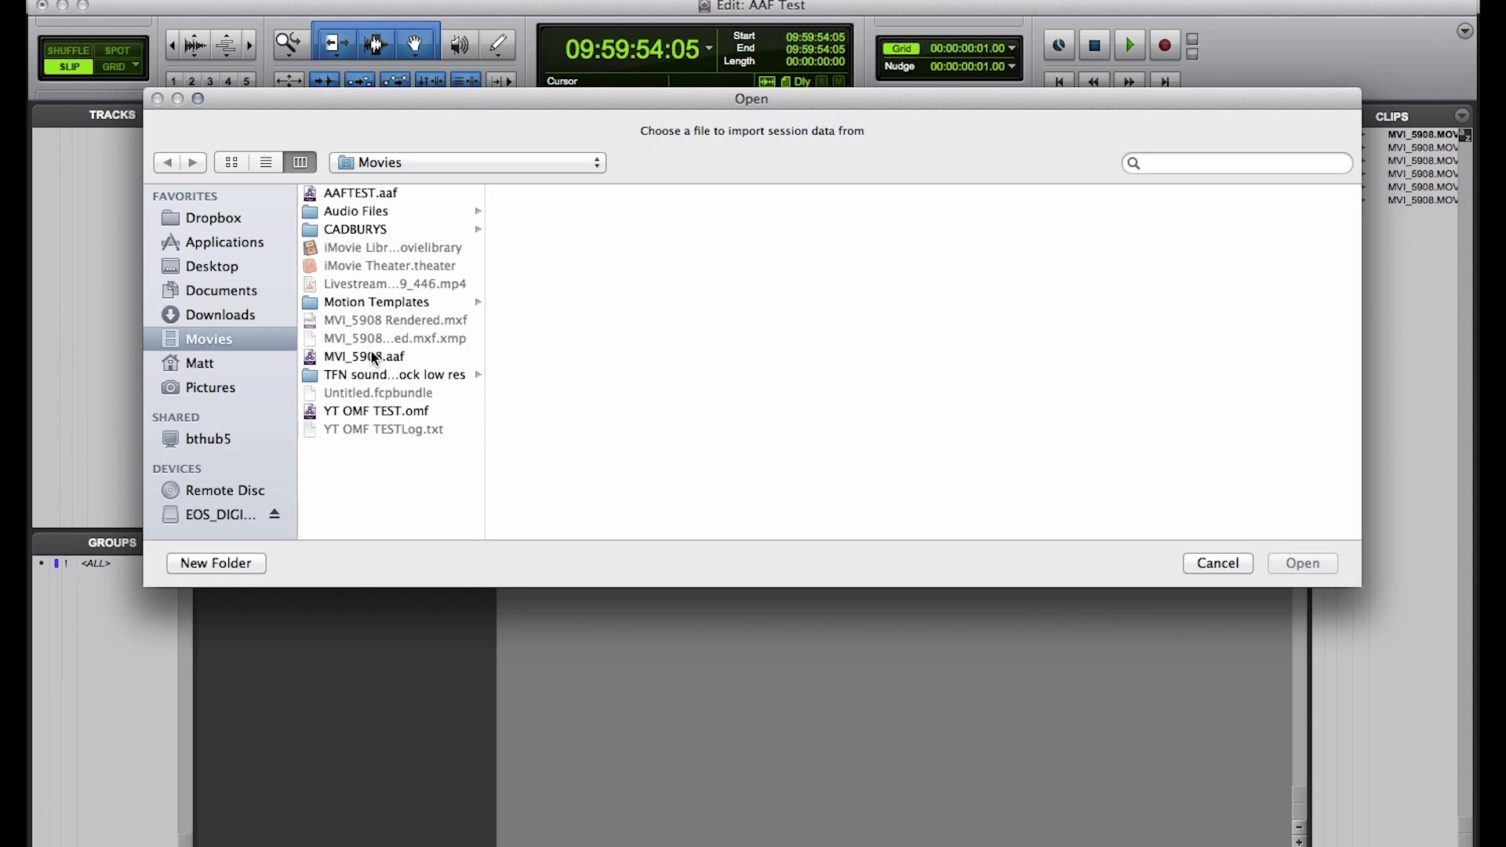
click(363, 195)
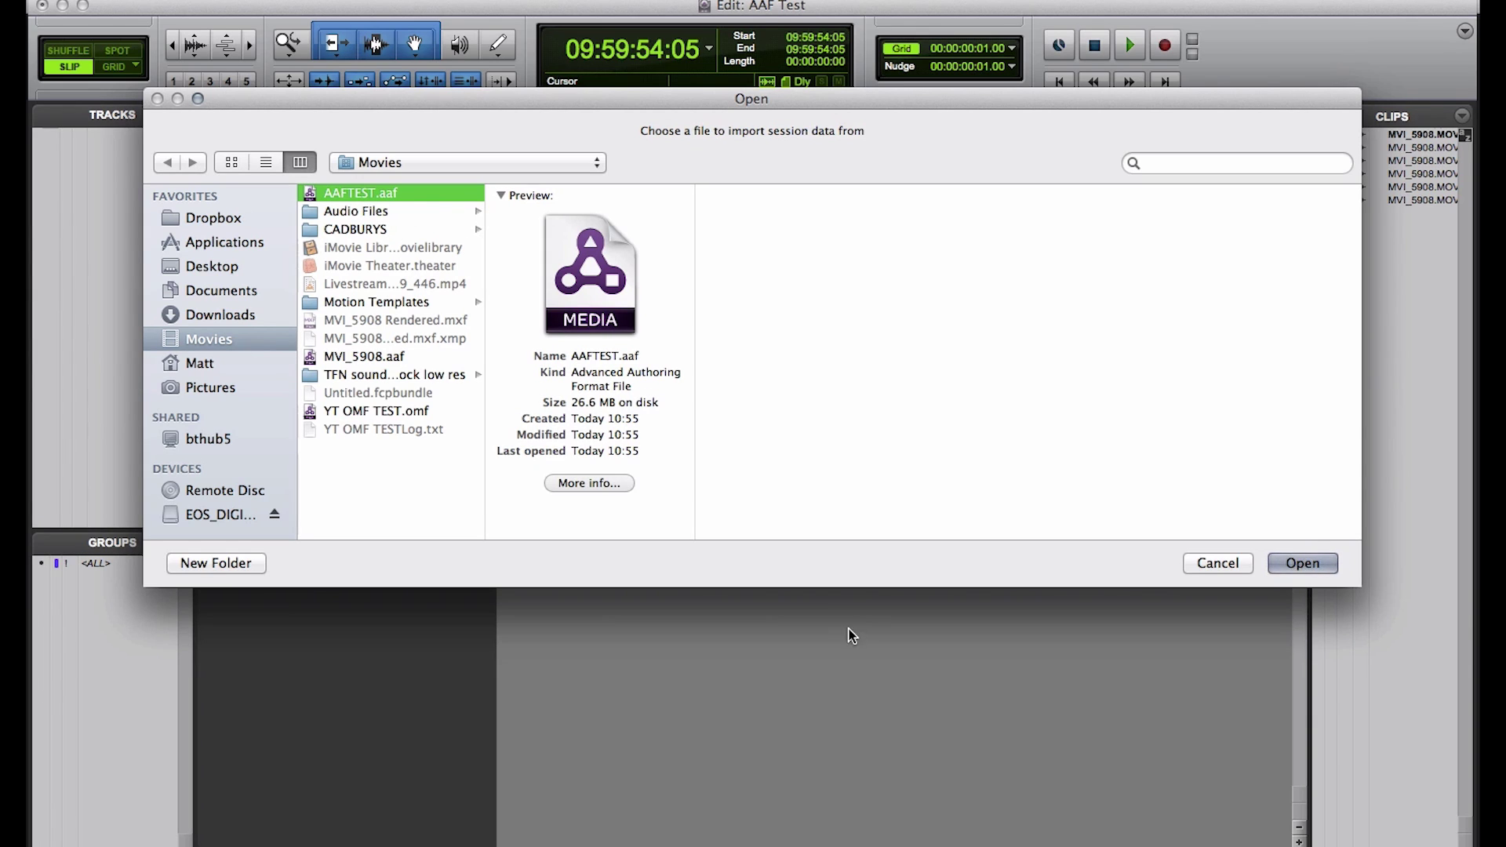
click(1302, 563)
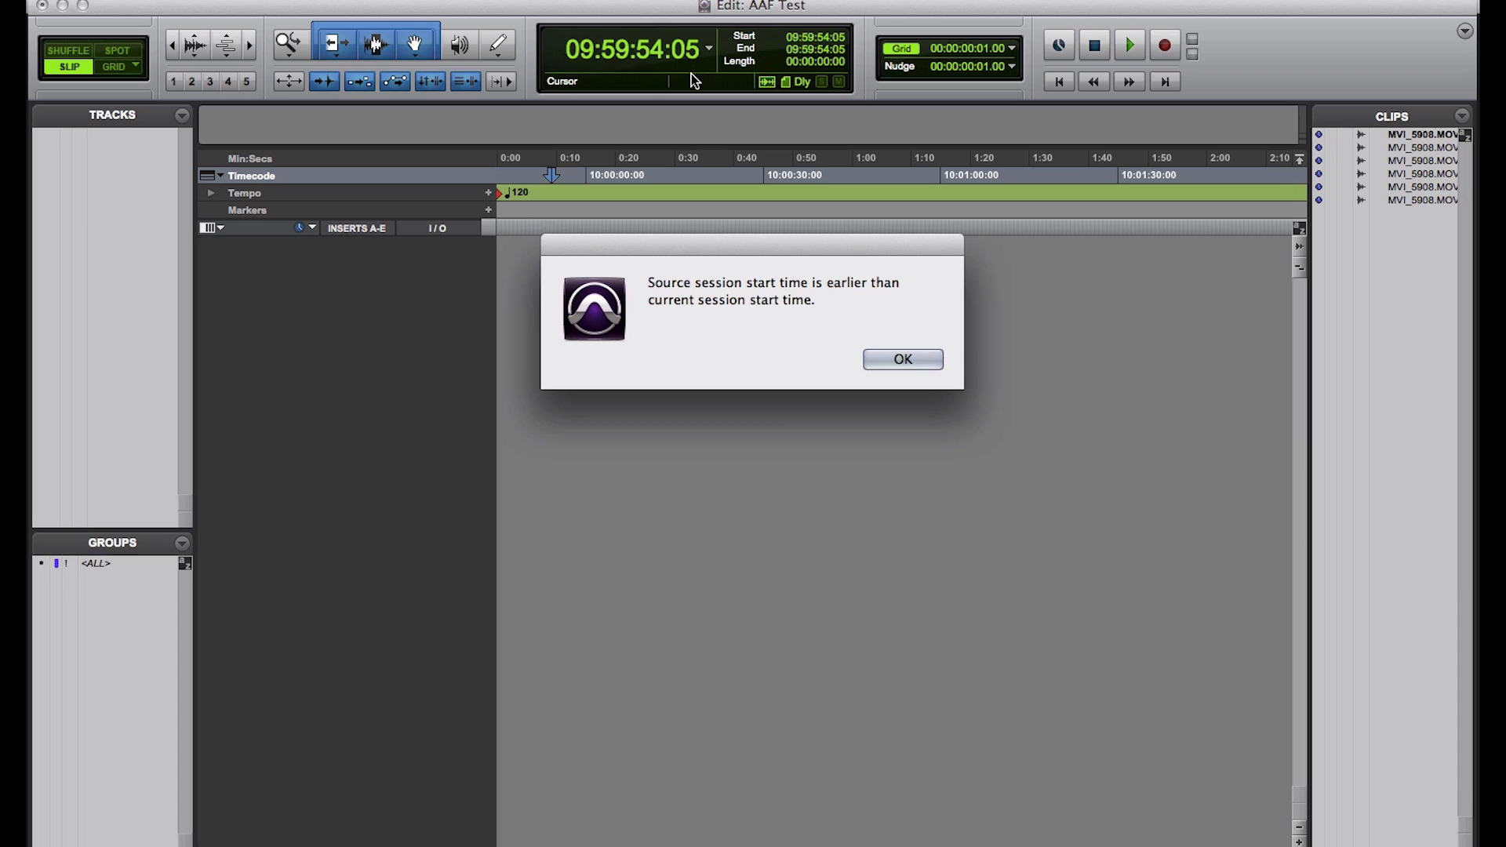
Dismiss the start-time warning, keep Copy from source media, and import the tracks.
click(902, 361)
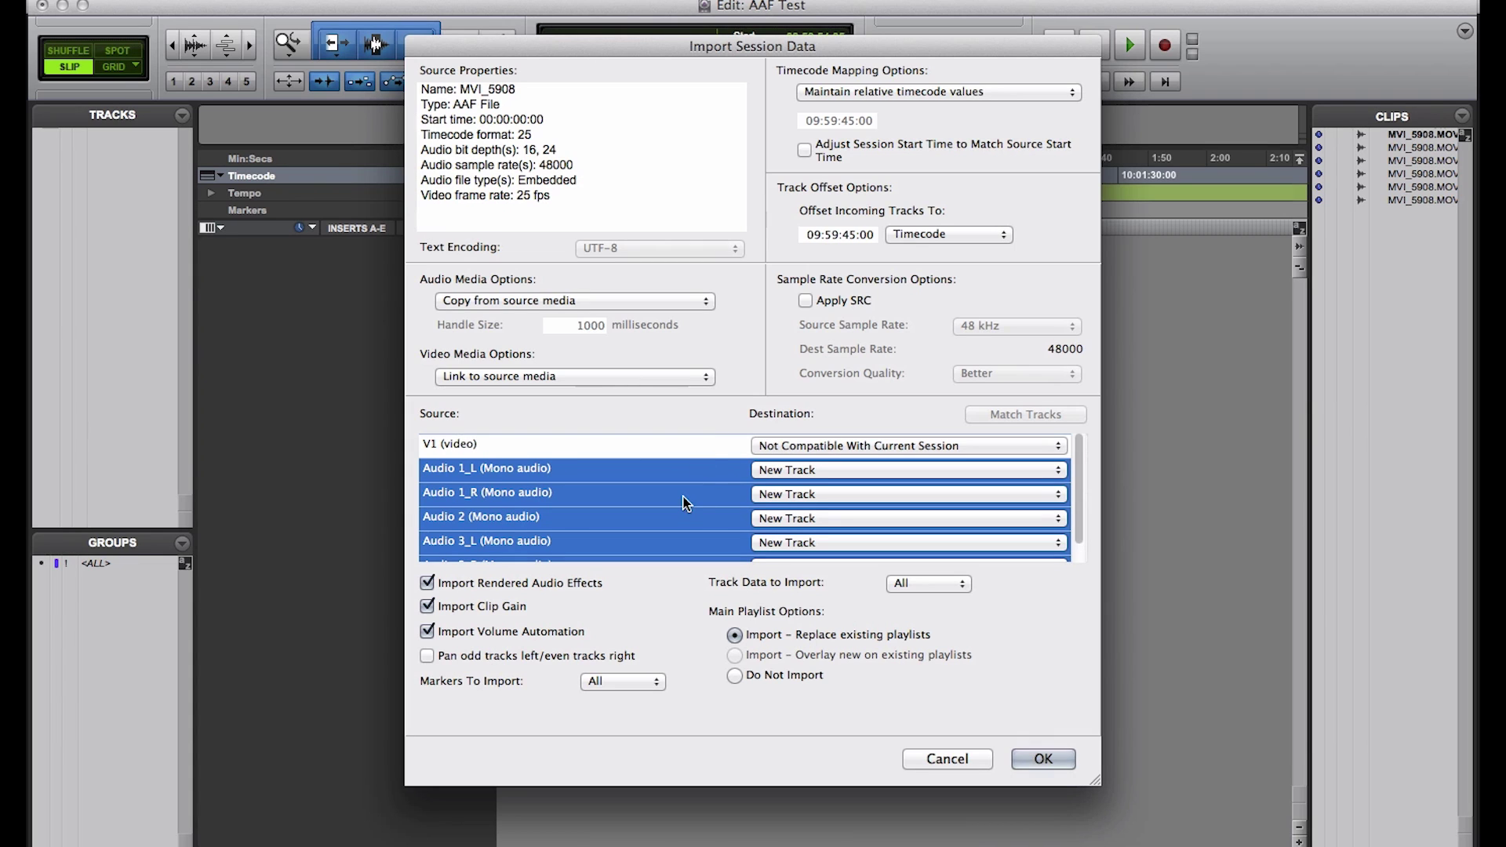
scroll(684, 496, down, 1)
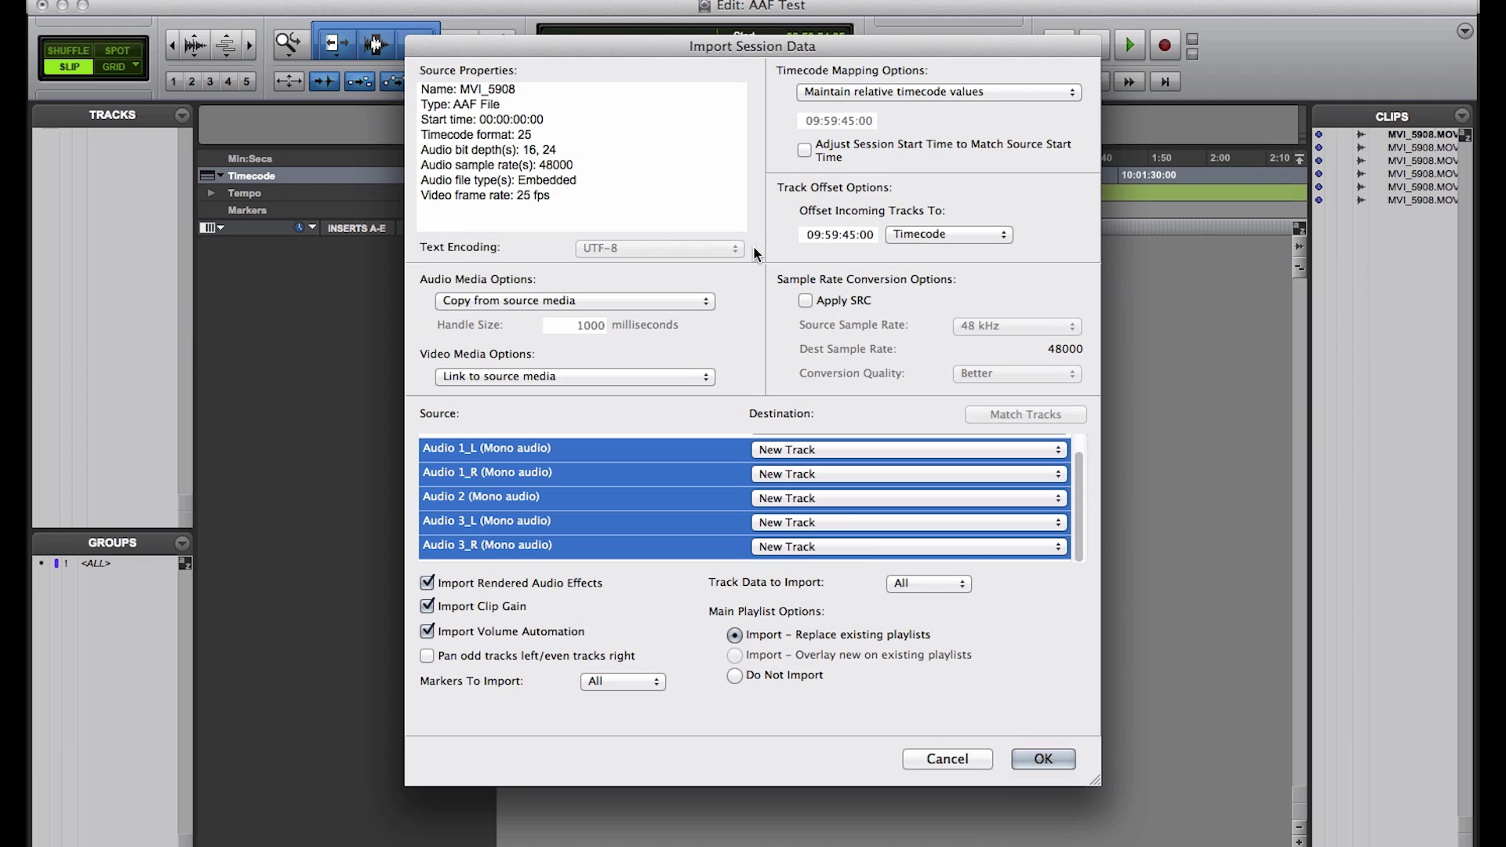
click(491, 294)
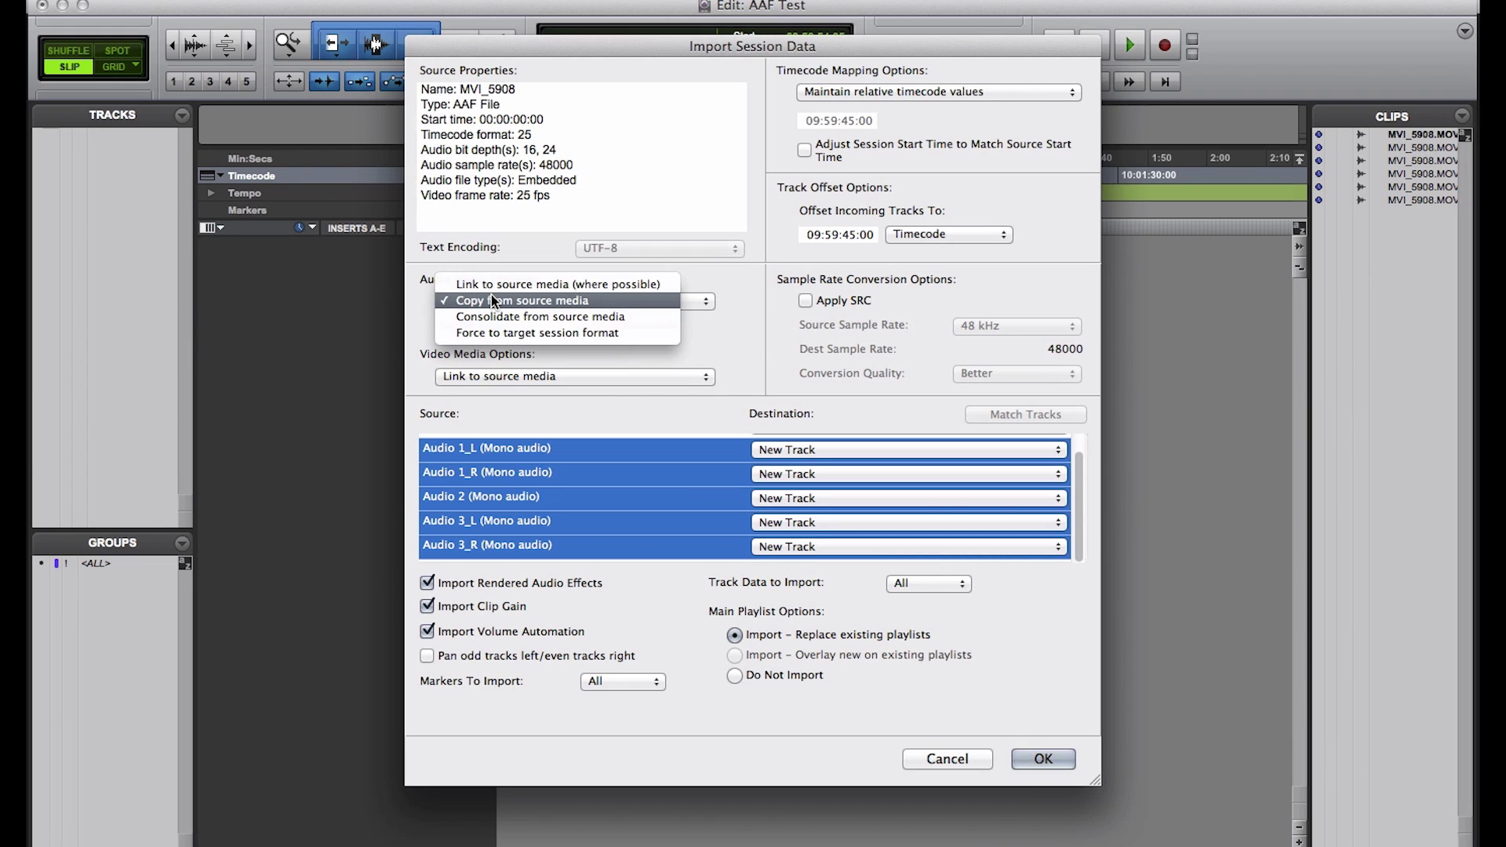
click(492, 300)
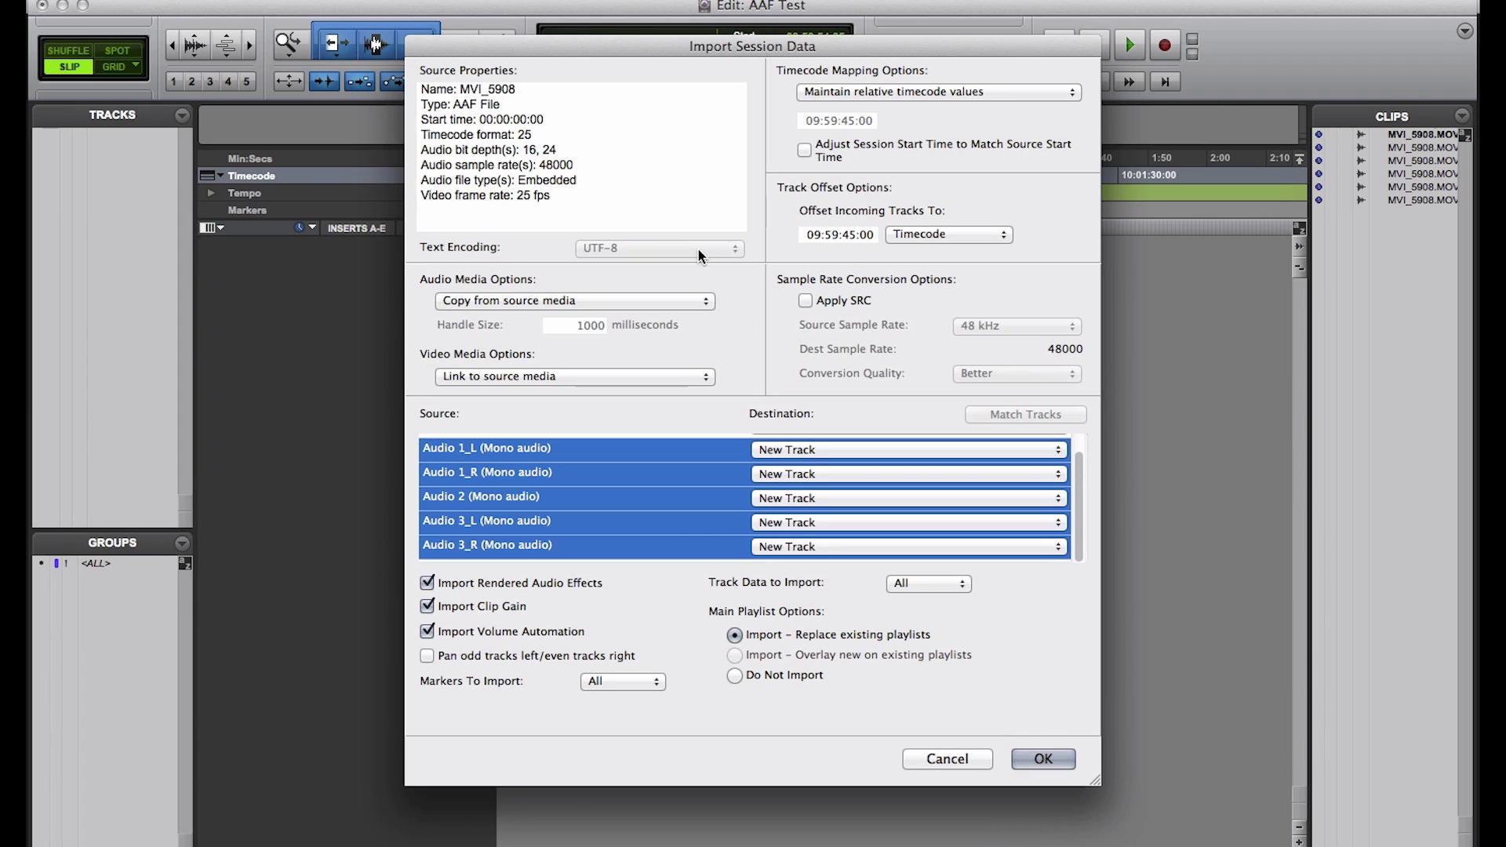
click(1043, 759)
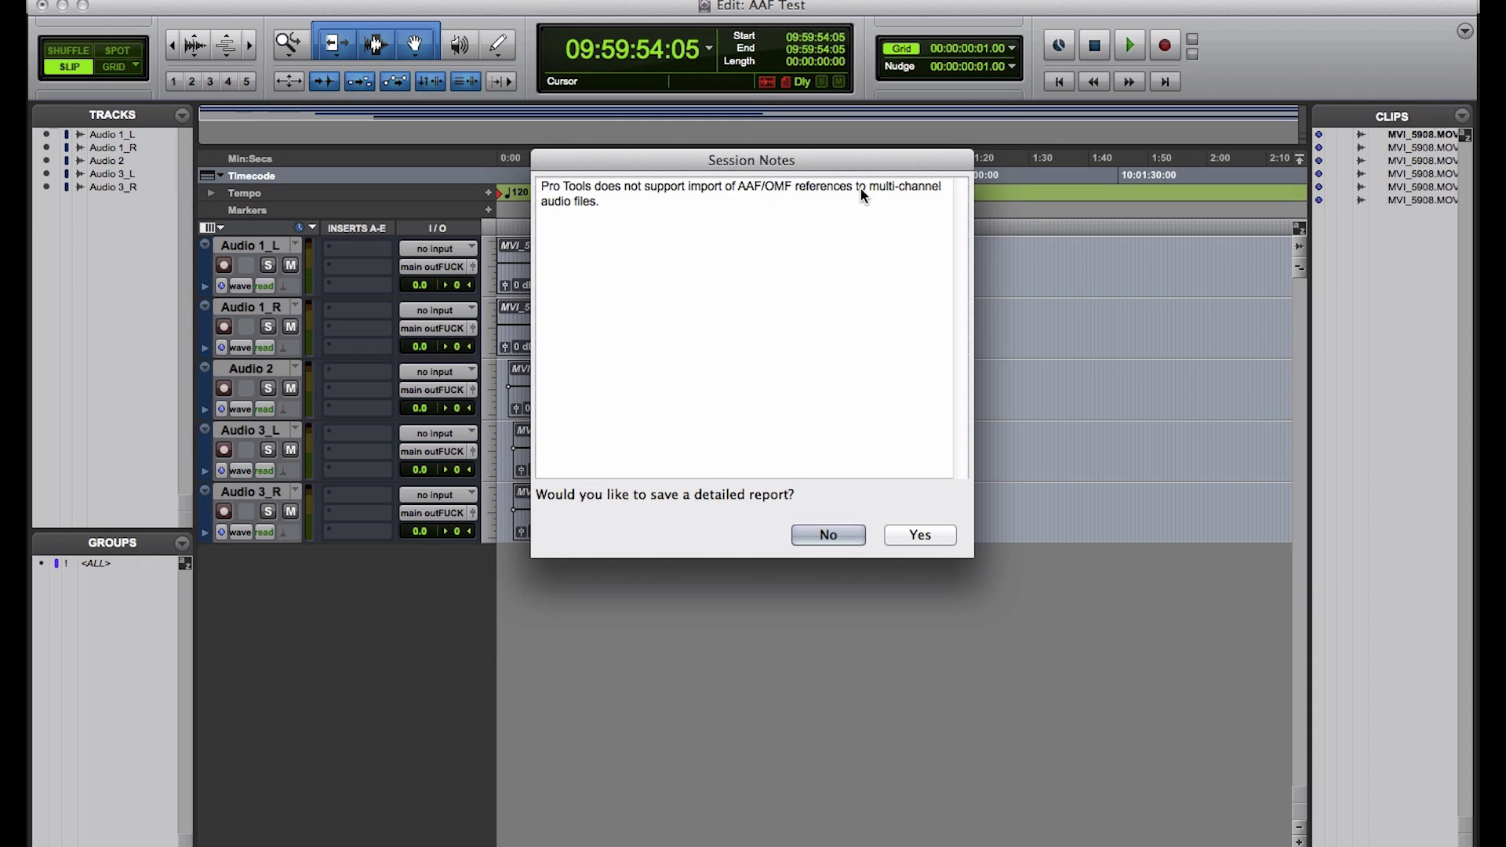
Decline the import report and play the imported AAF audio from the session start.
click(820, 533)
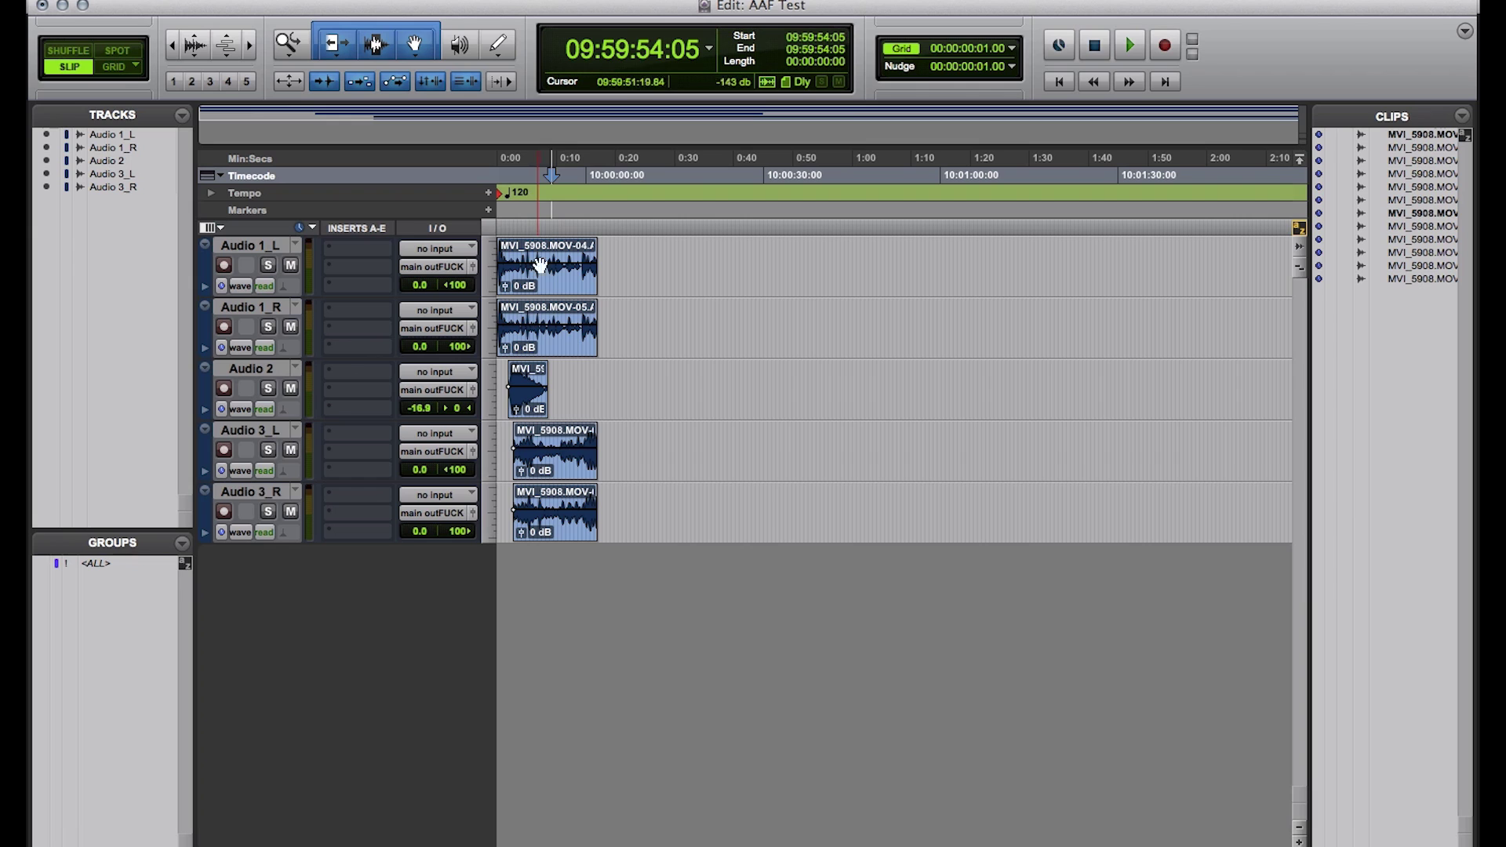
click(510, 211)
key(space)
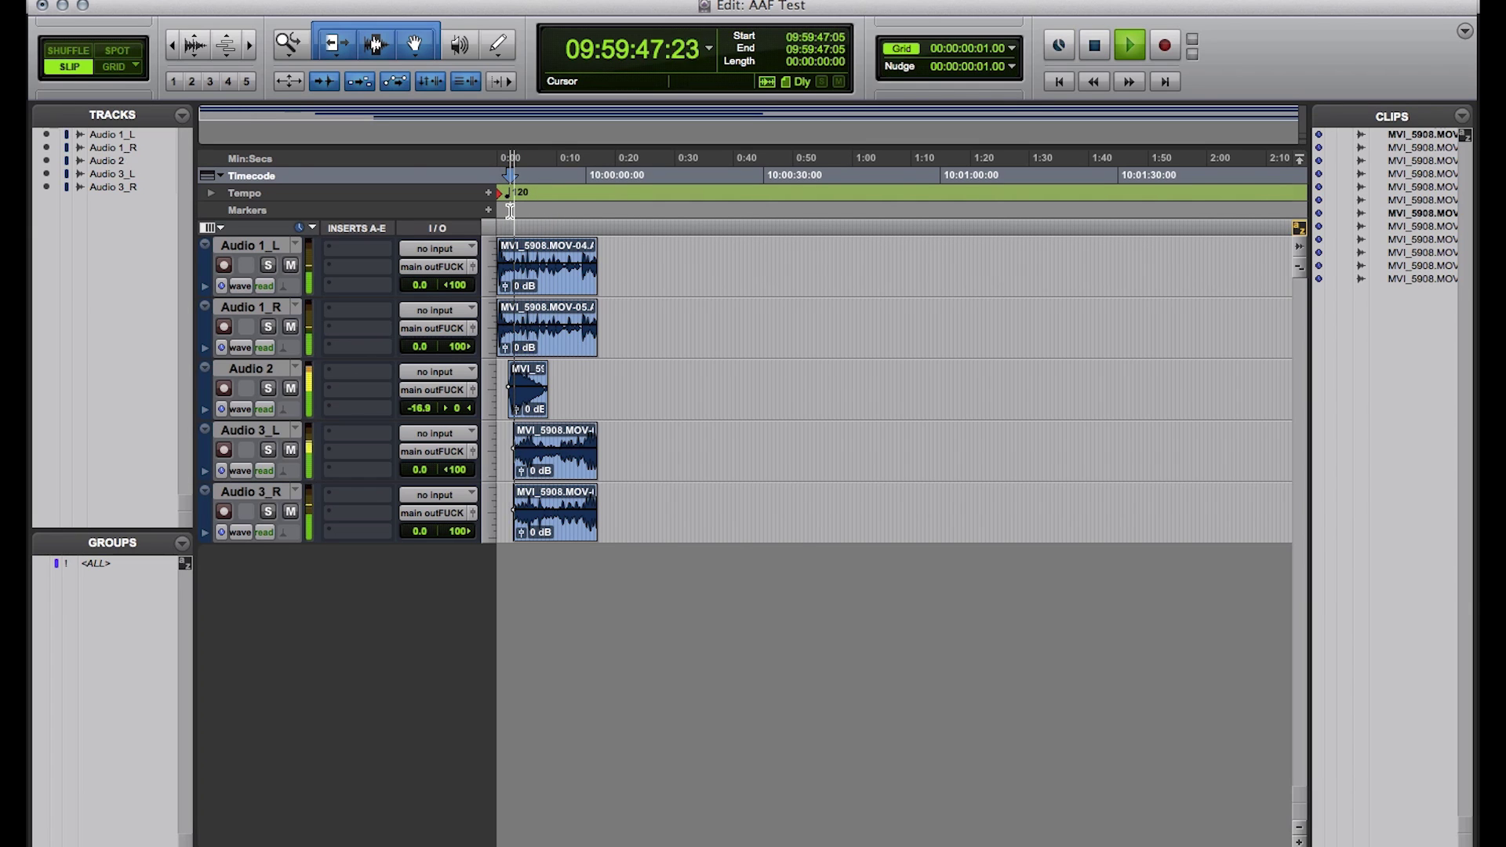
key(space)
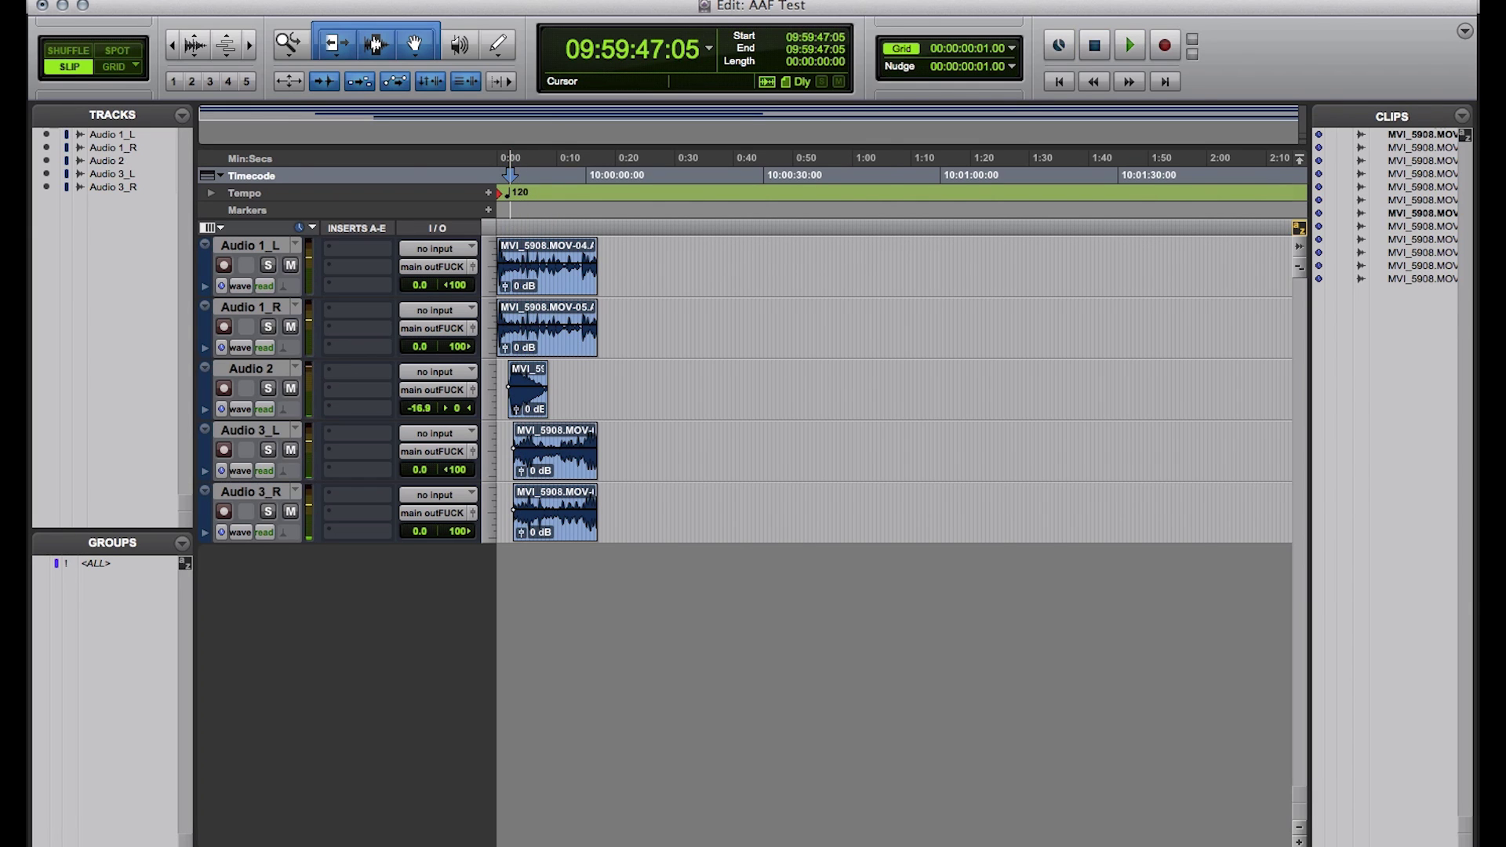
Open the Setup menu and close it without making changes.
click(631, 2)
mouse_move(635, 4)
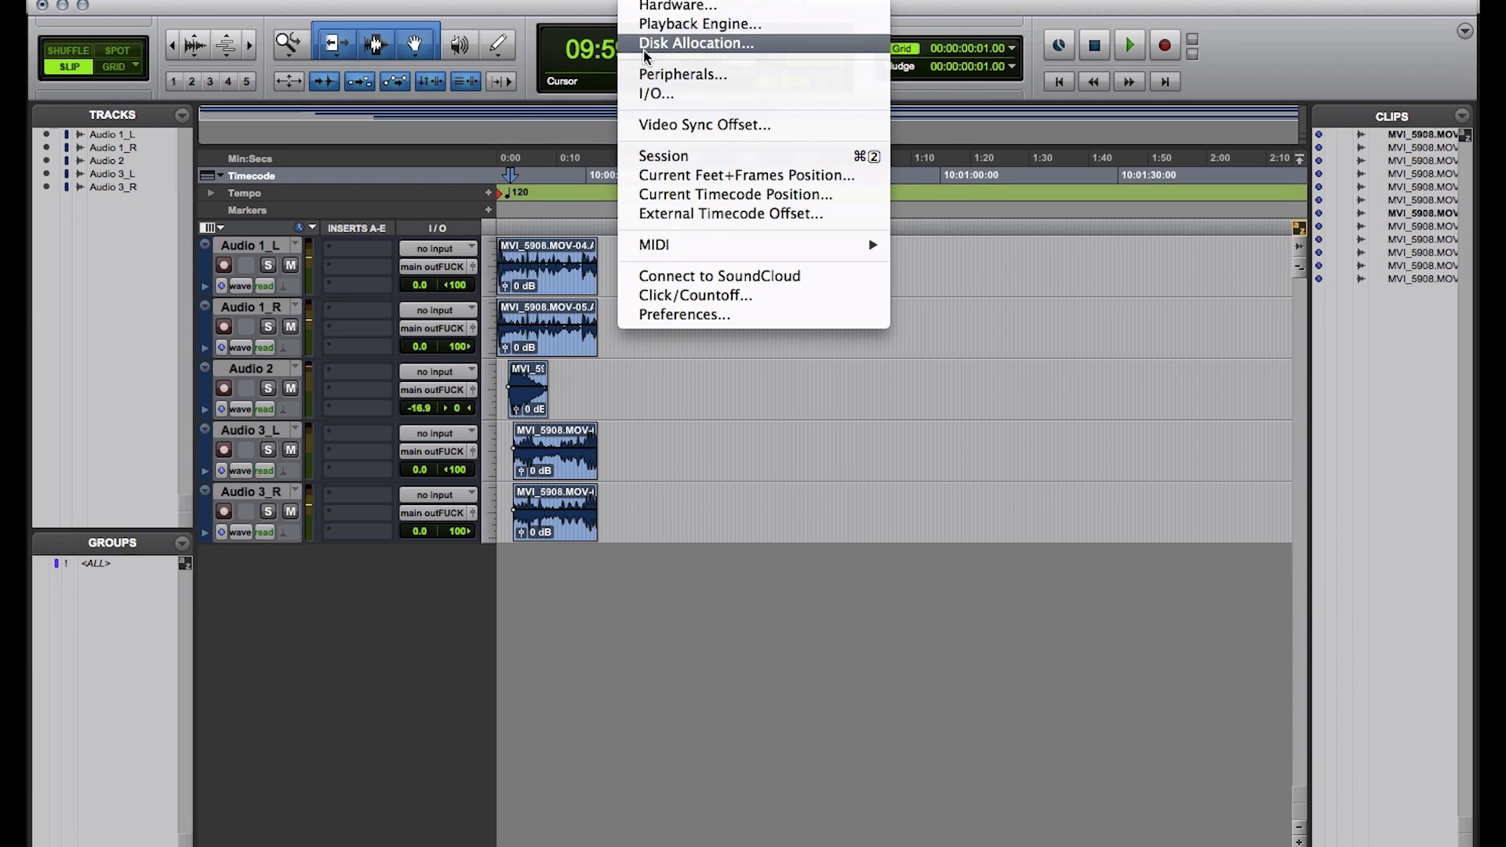
click(633, 471)
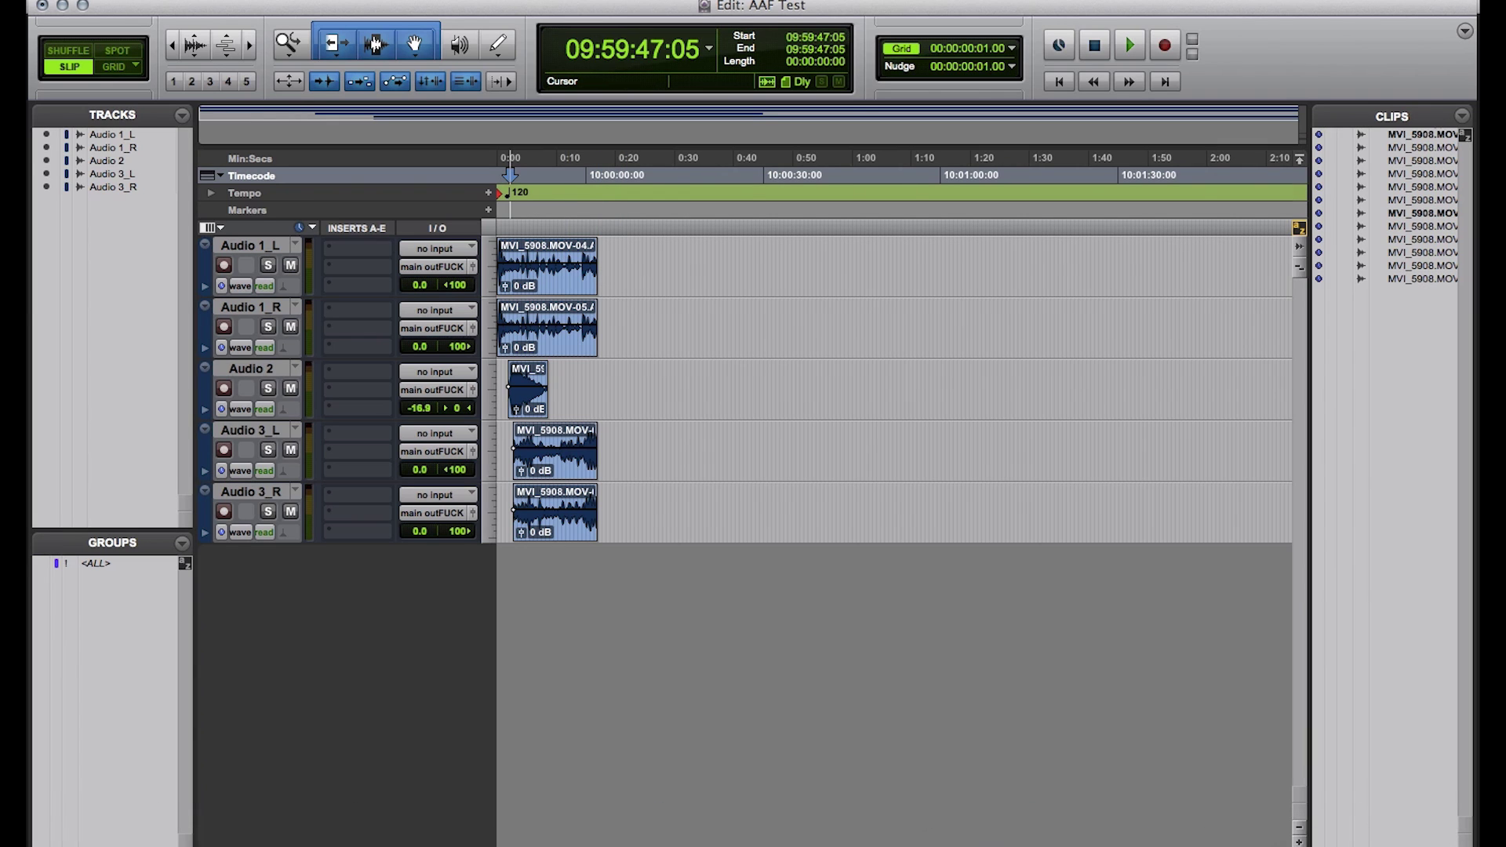
Switch to Premiere Pro and start an OMF export of the MVI_5908 sequence.
mouse_move(650, 827)
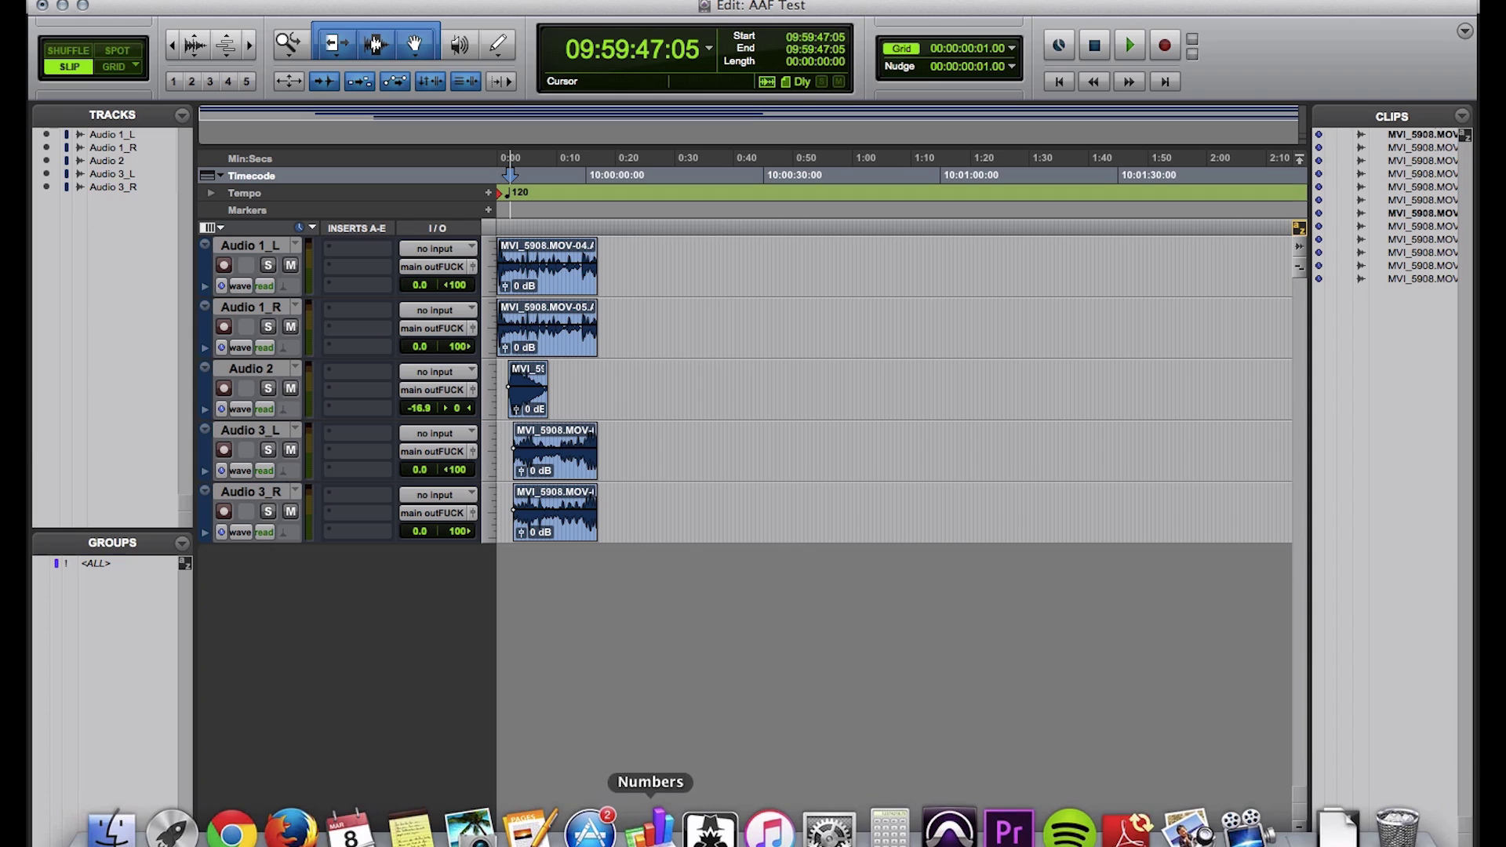
click(1009, 830)
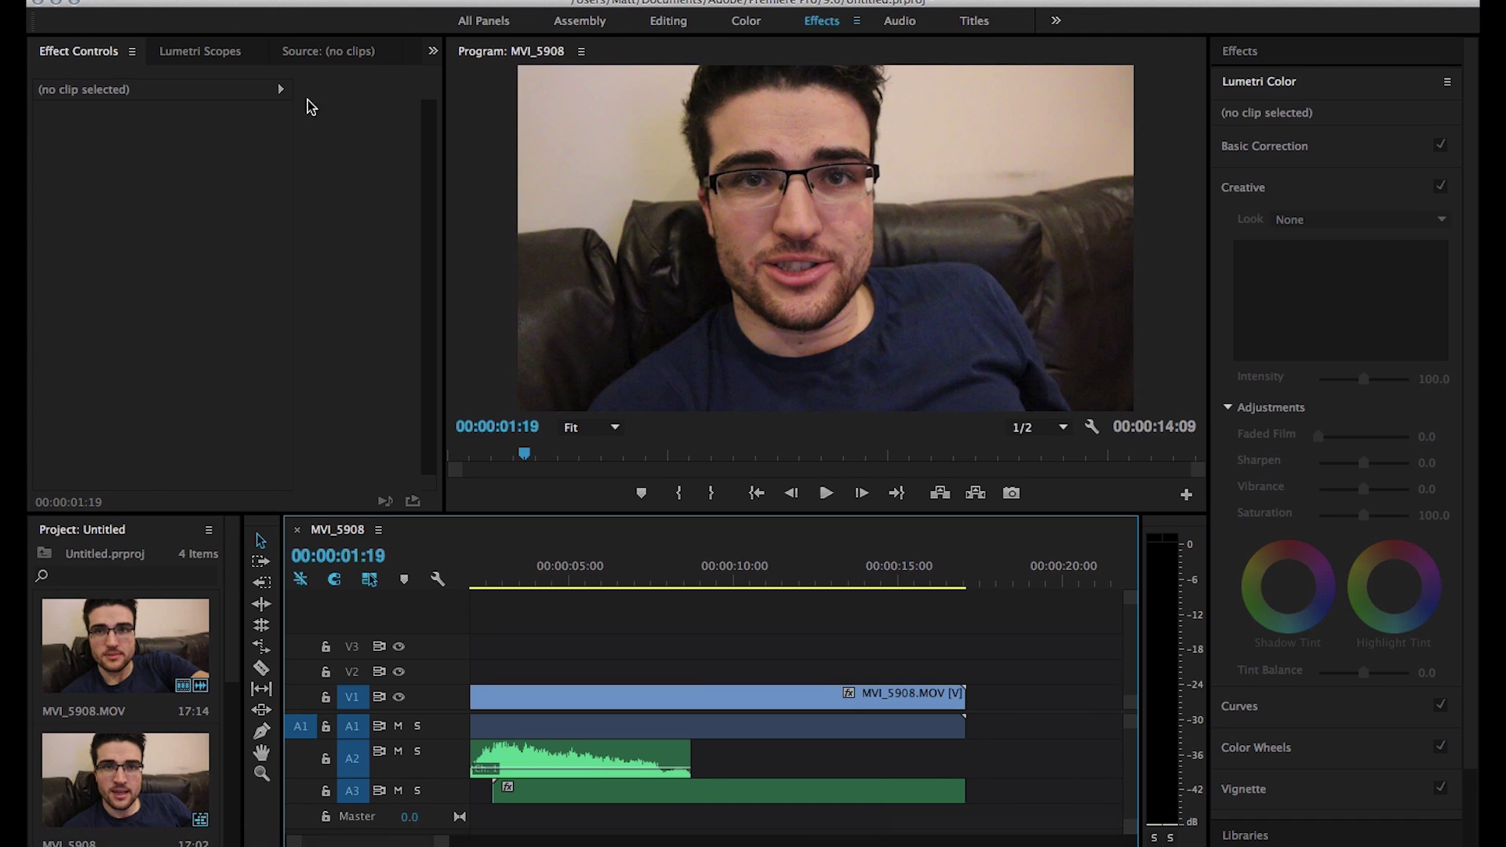
click(232, 0)
mouse_move(403, 516)
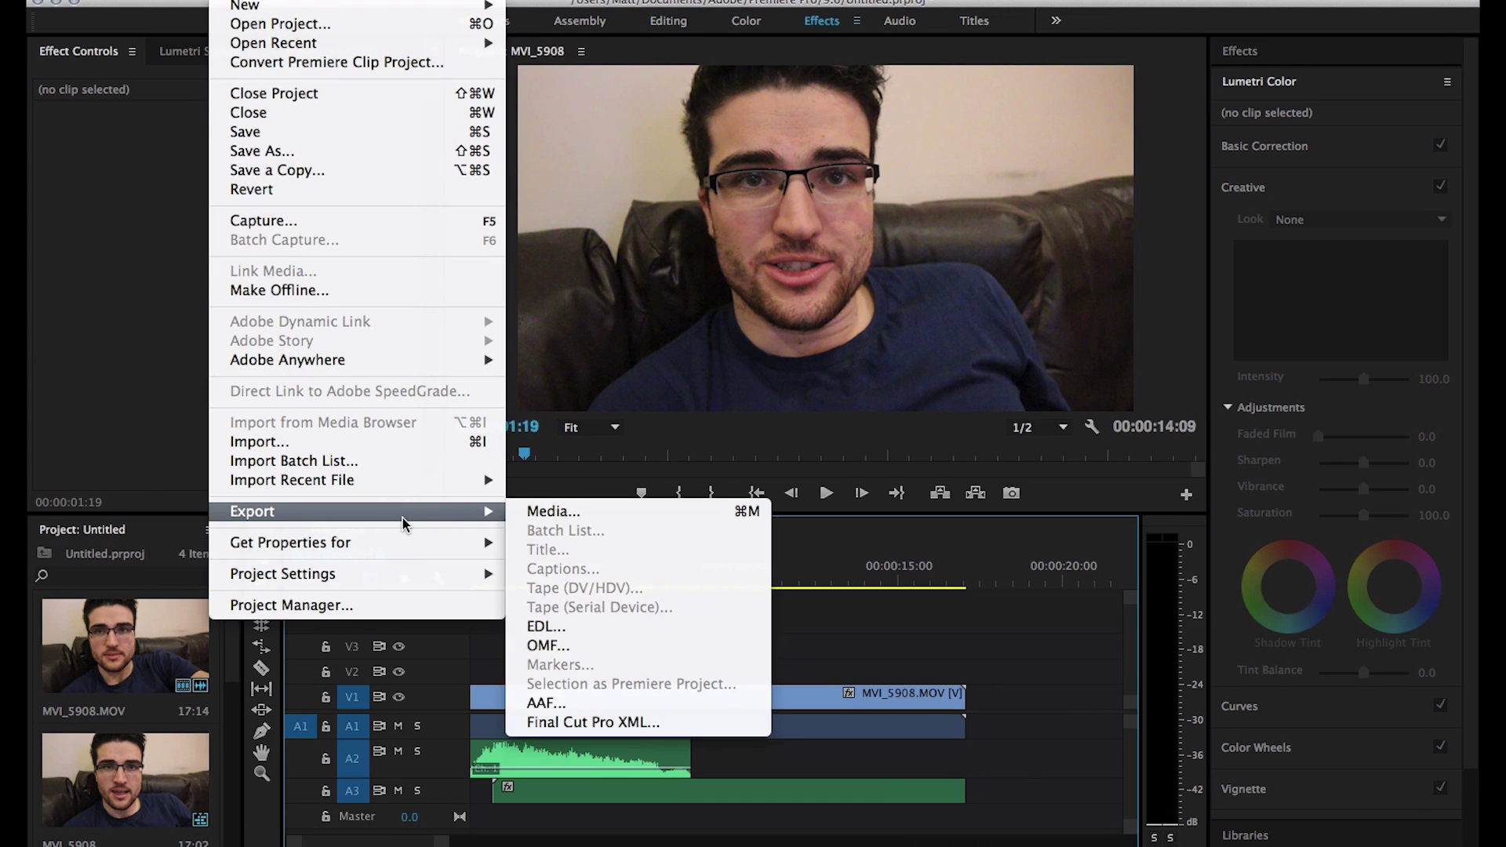
click(615, 645)
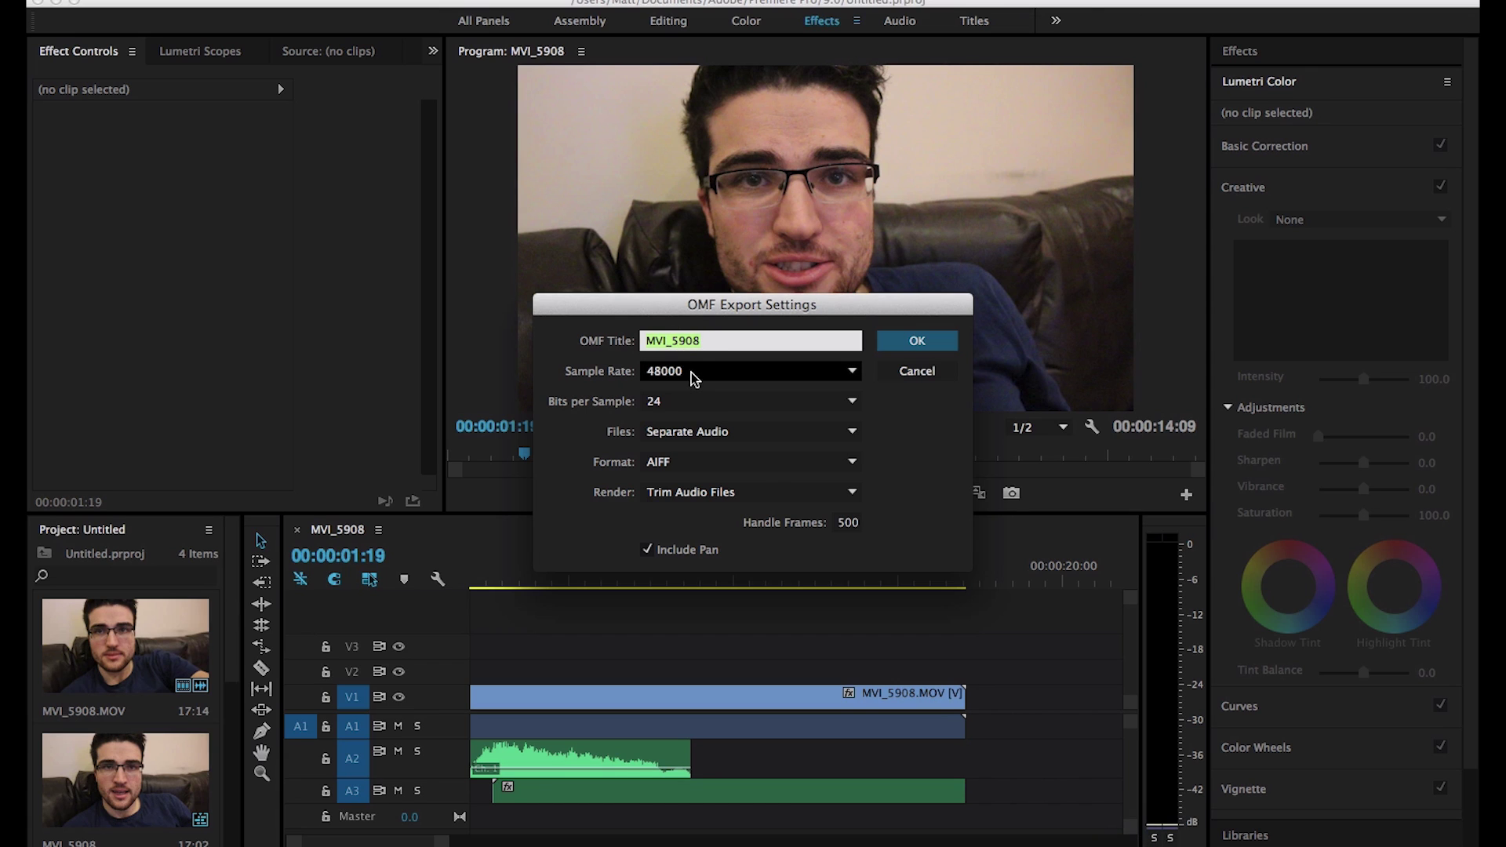
Set the OMF Files option to Embed Audio and Render to Copy Complete Audio Files.
click(703, 430)
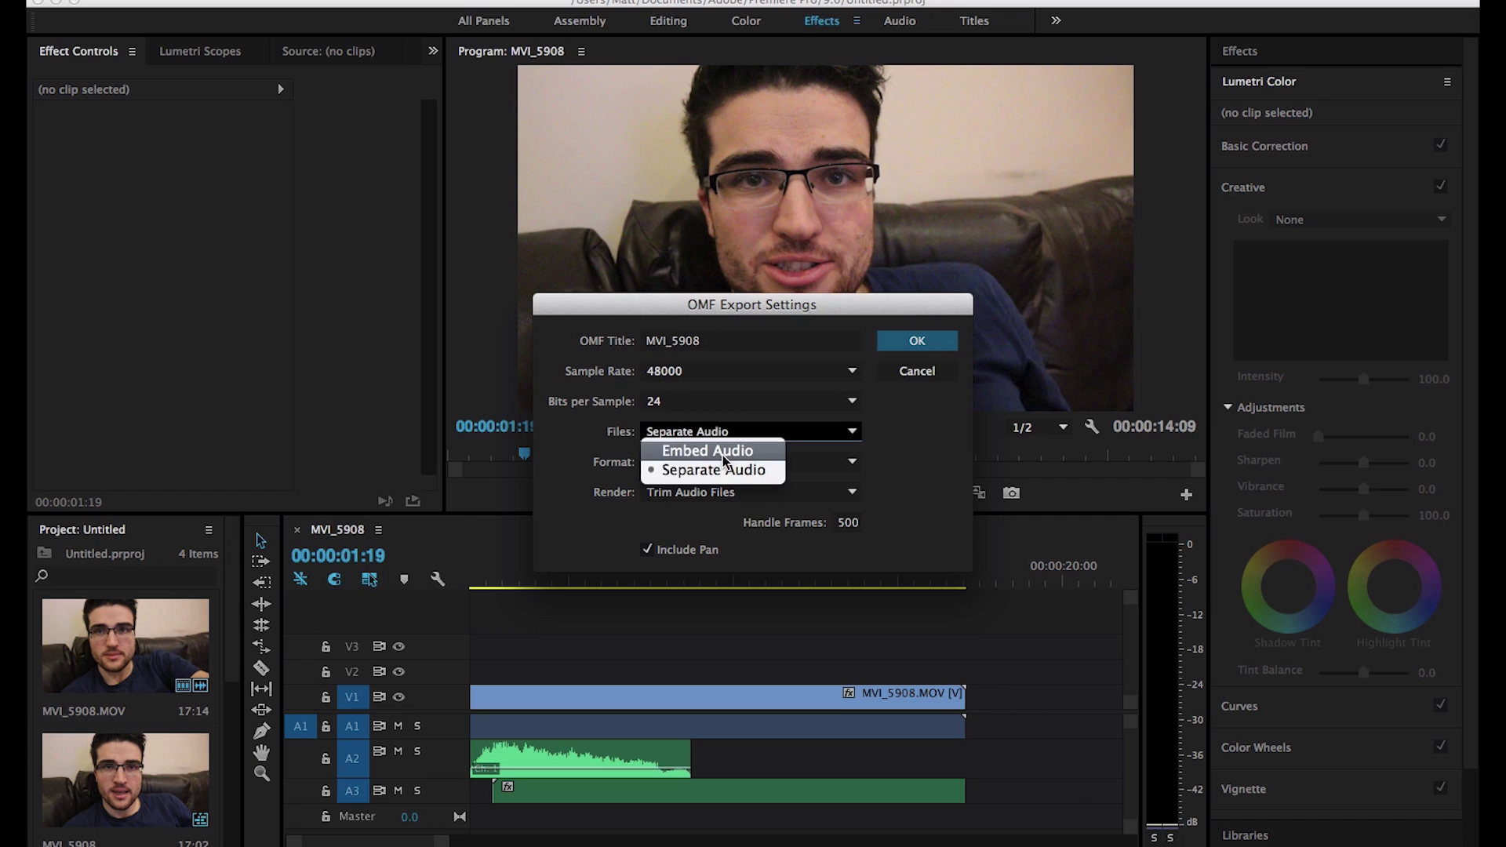
click(722, 452)
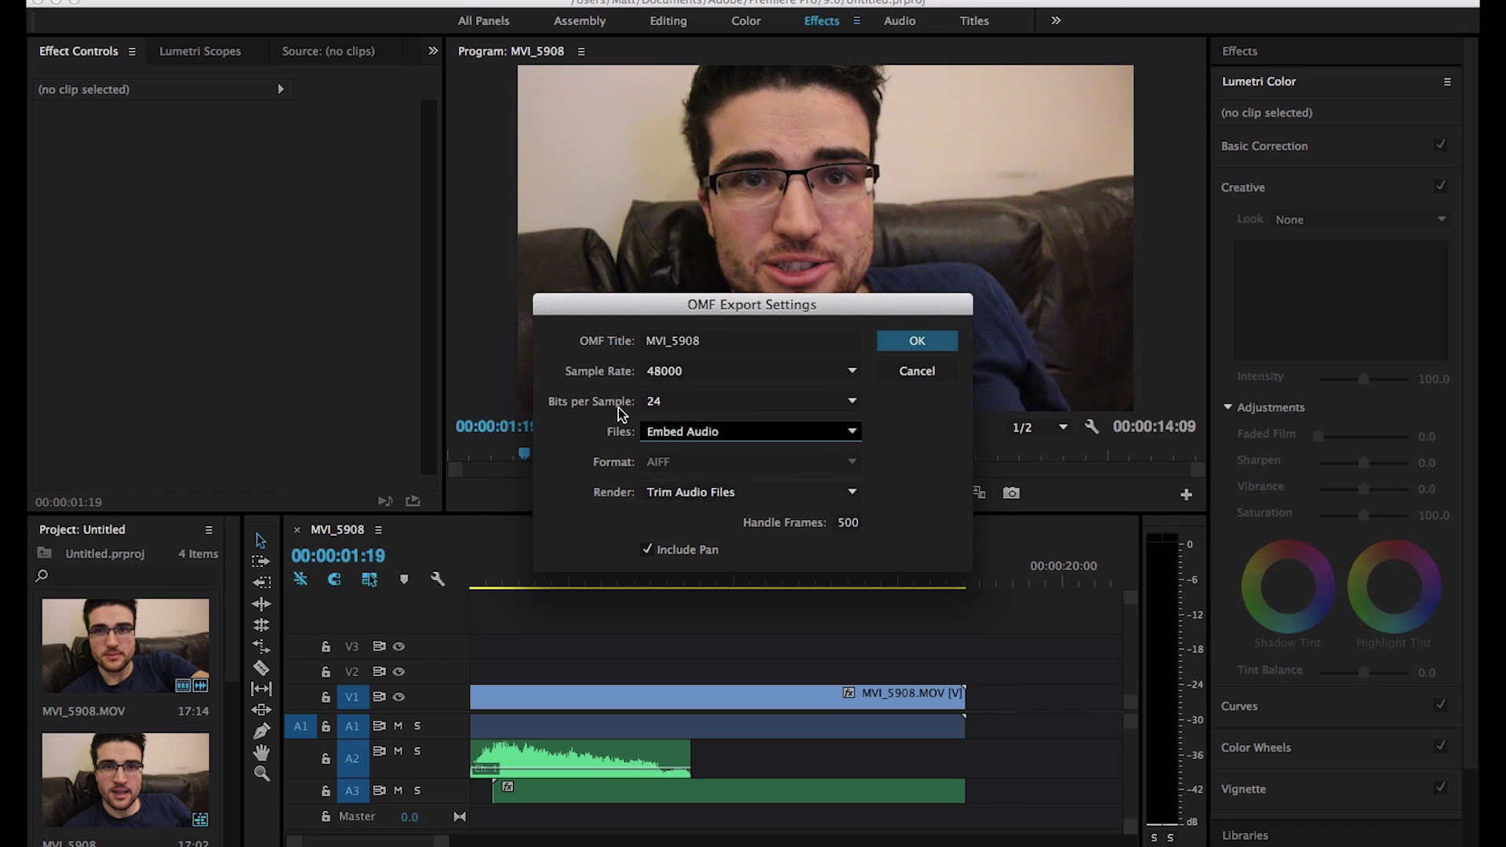
click(716, 492)
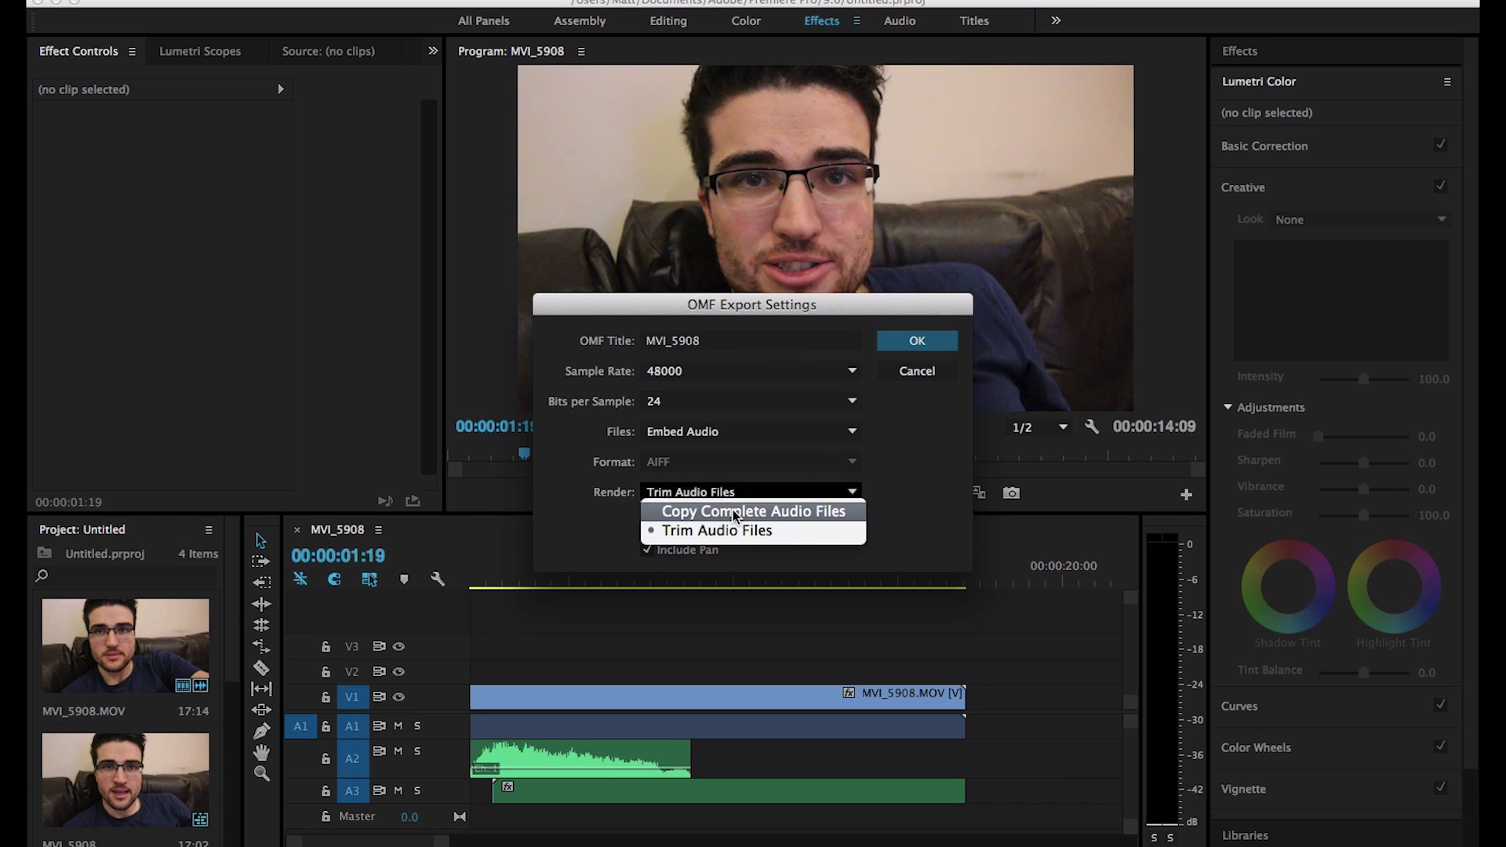
click(731, 512)
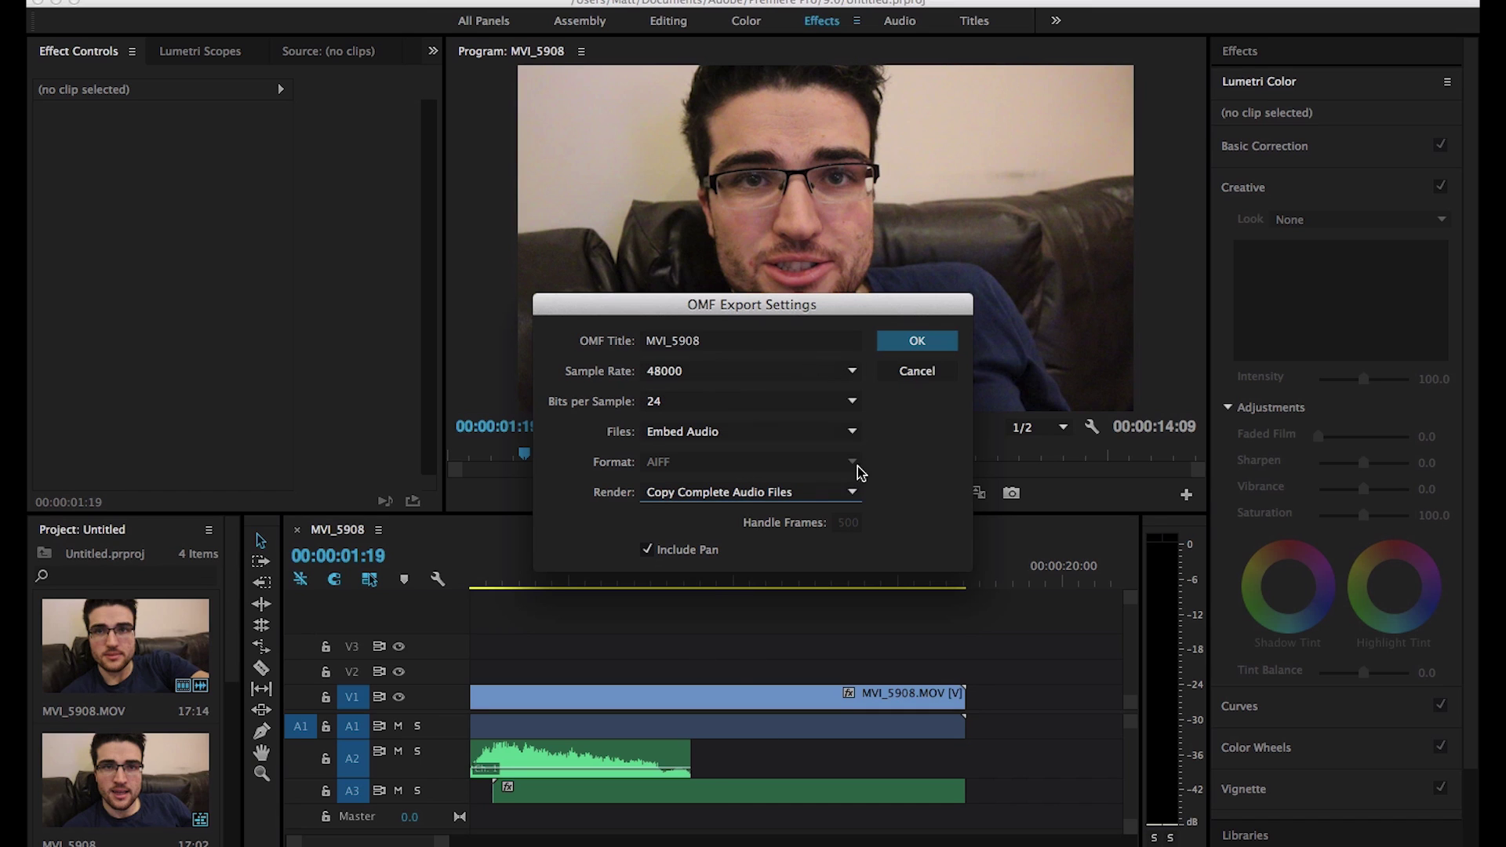
Accept the OMF settings and save over the existing YT OMF TEST.omf in Movies.
click(917, 342)
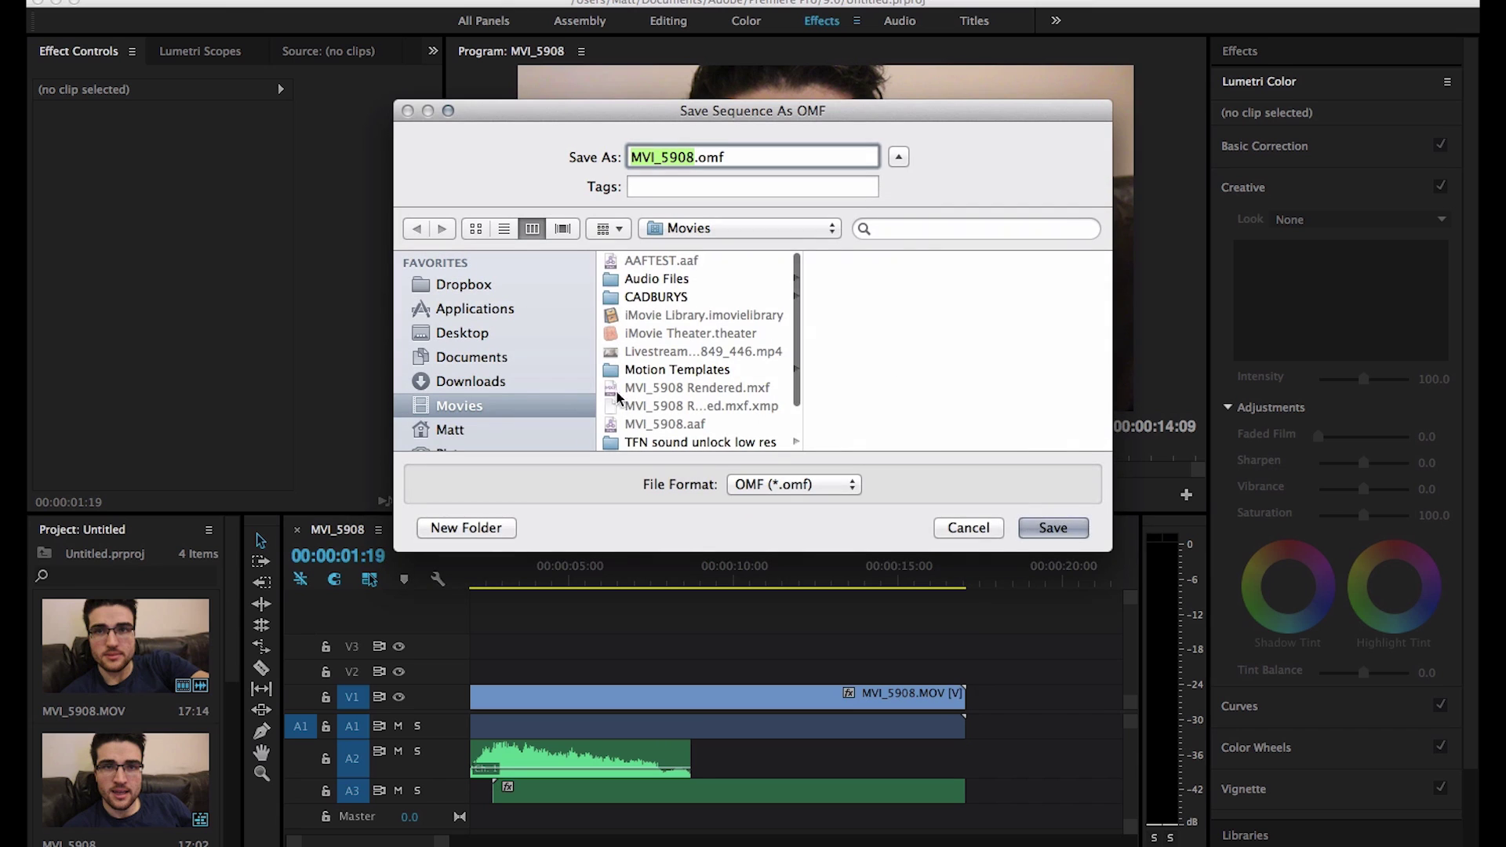
scroll(674, 325, down, 3)
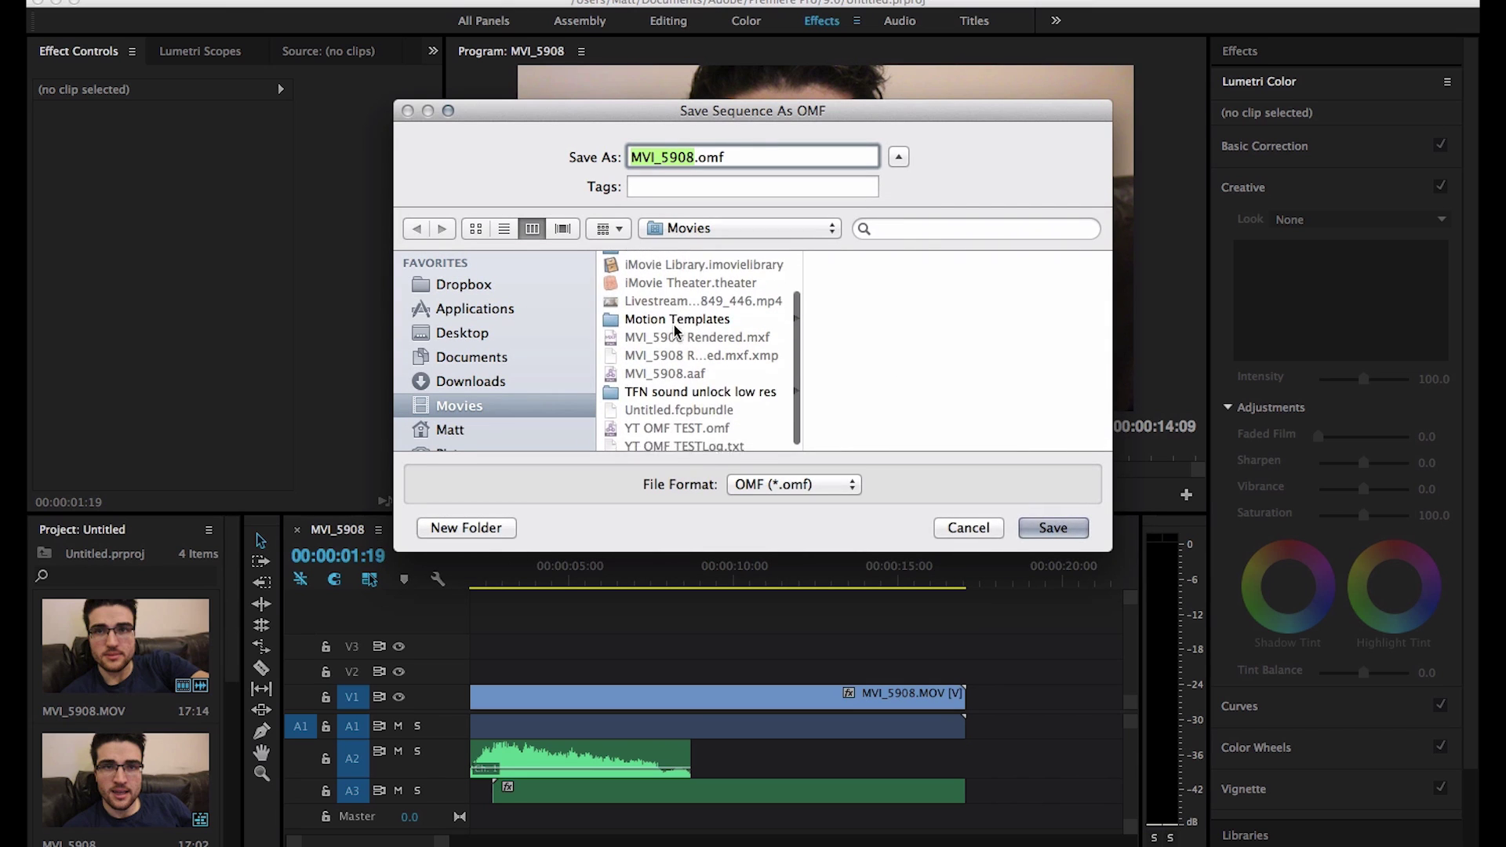
click(691, 425)
click(1043, 533)
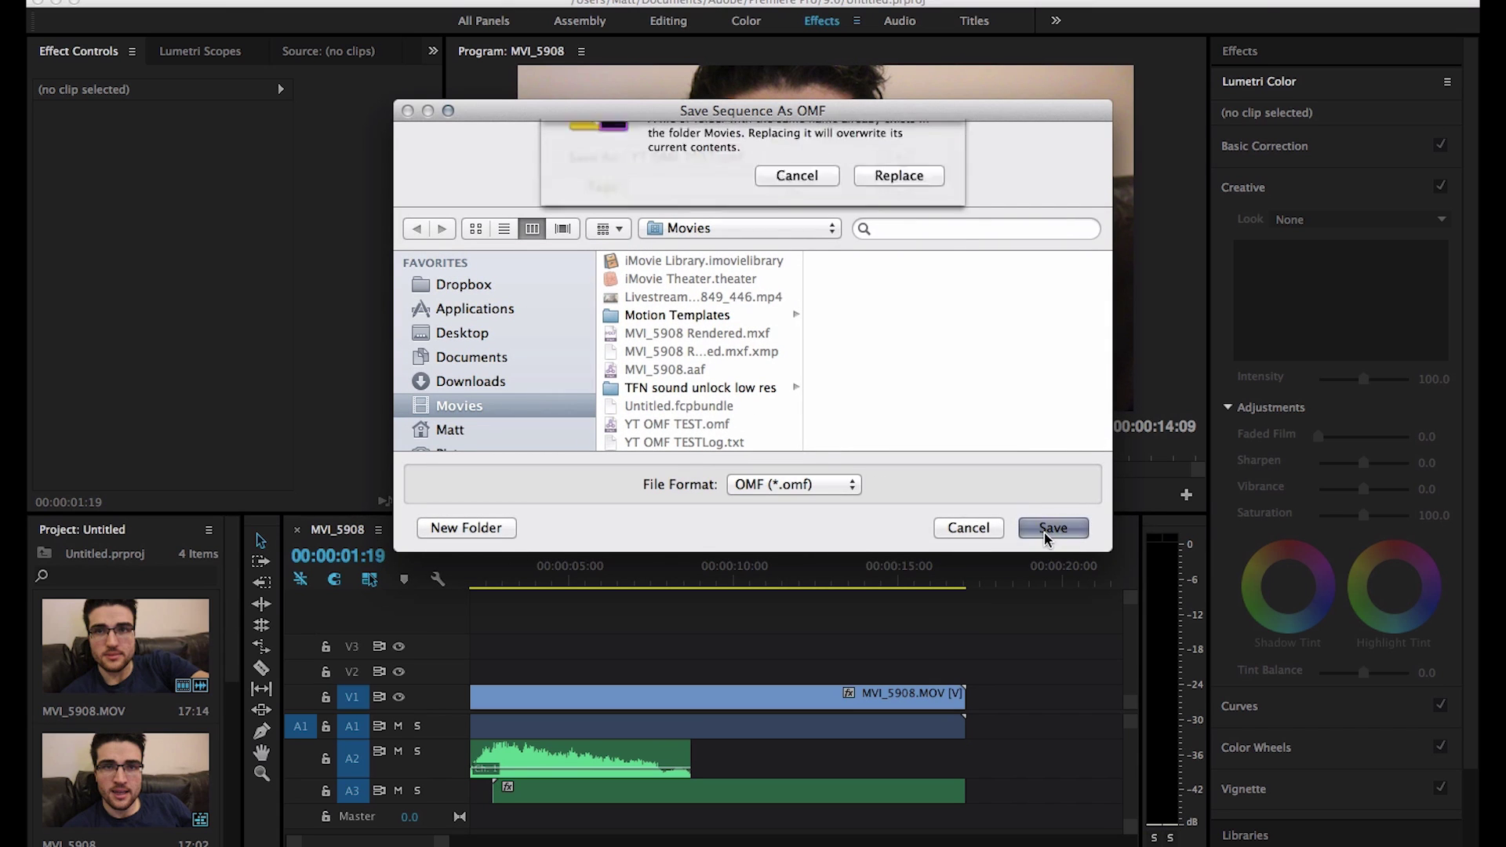
click(891, 246)
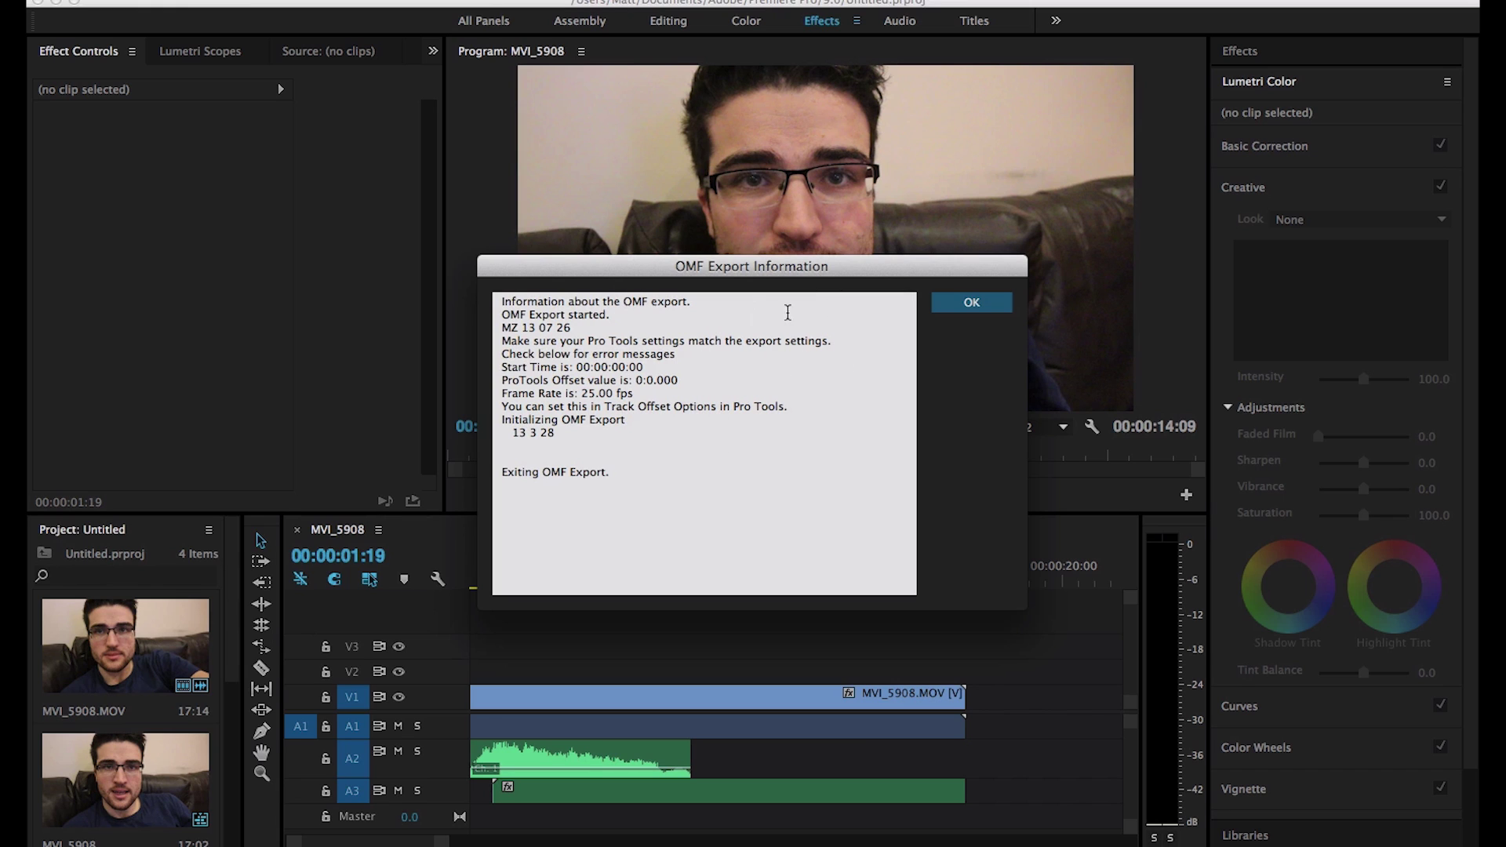
Close the OMF export report and begin a File > Import > Session Data import in Pro Tools.
click(973, 305)
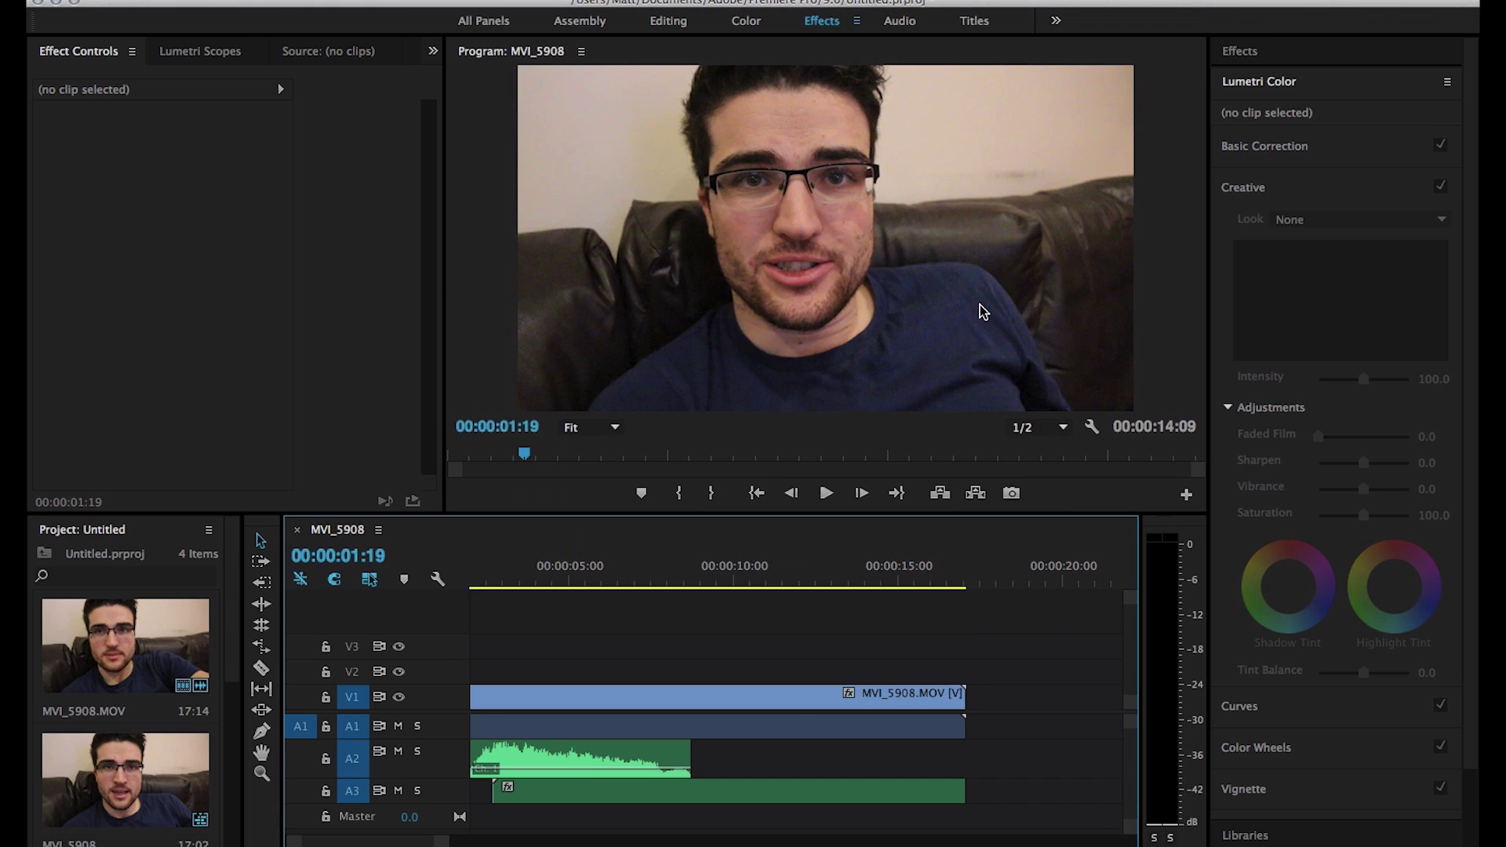
click(950, 826)
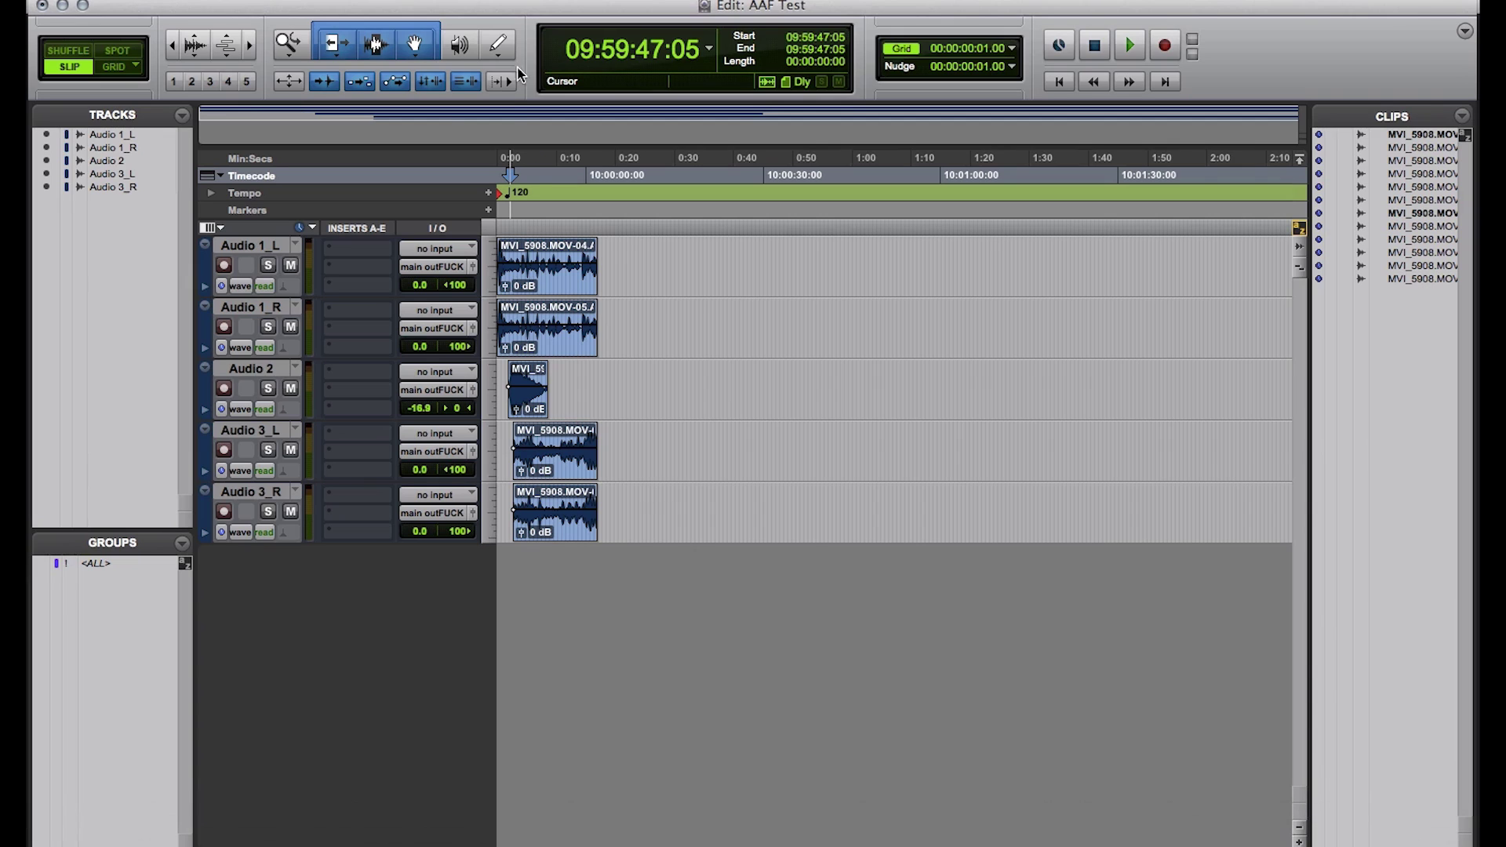
click(675, 228)
click(177, 0)
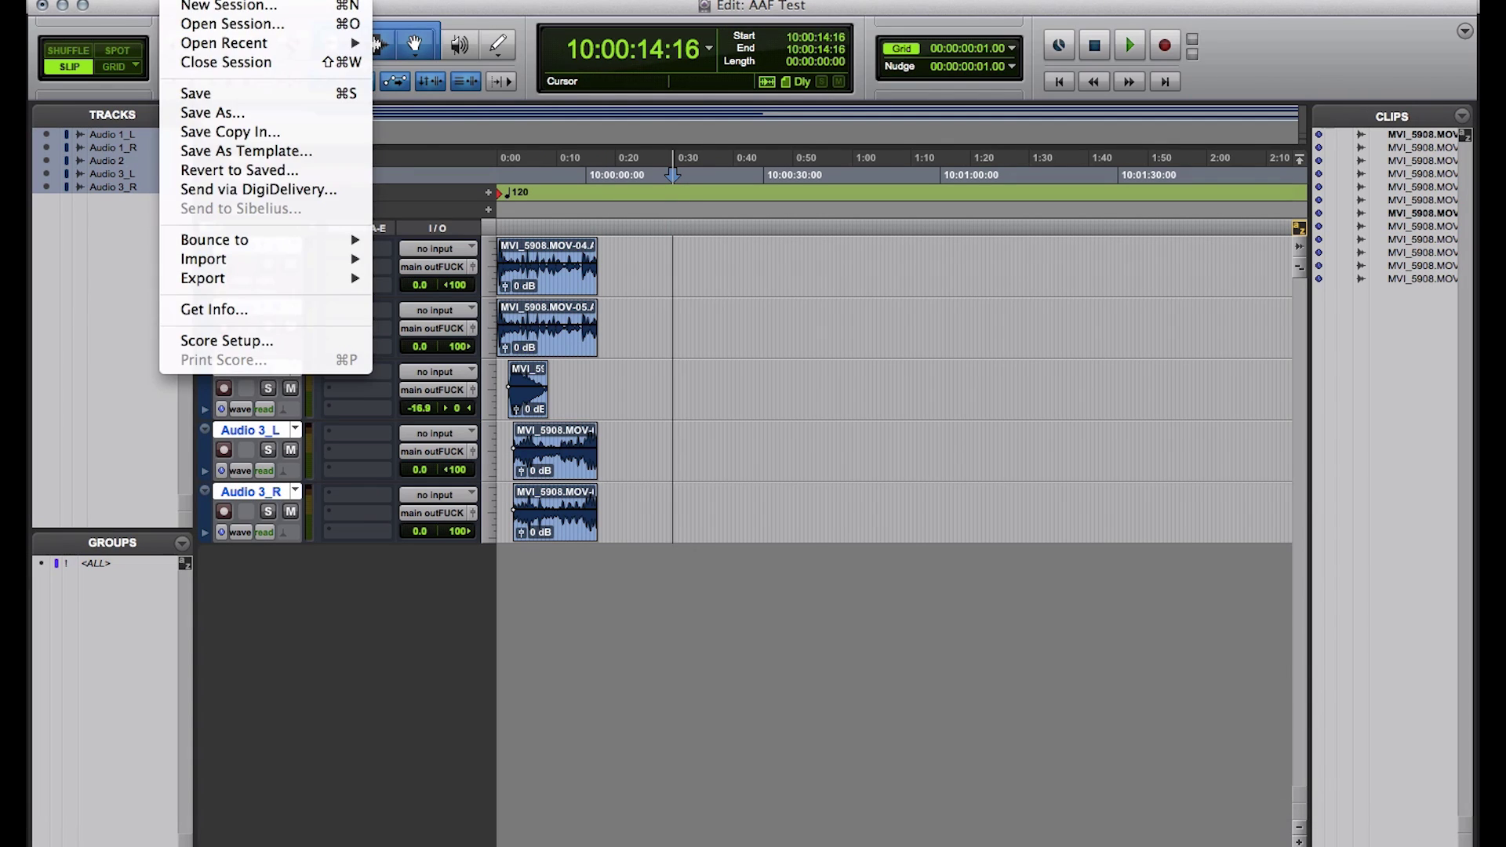
mouse_move(246, 259)
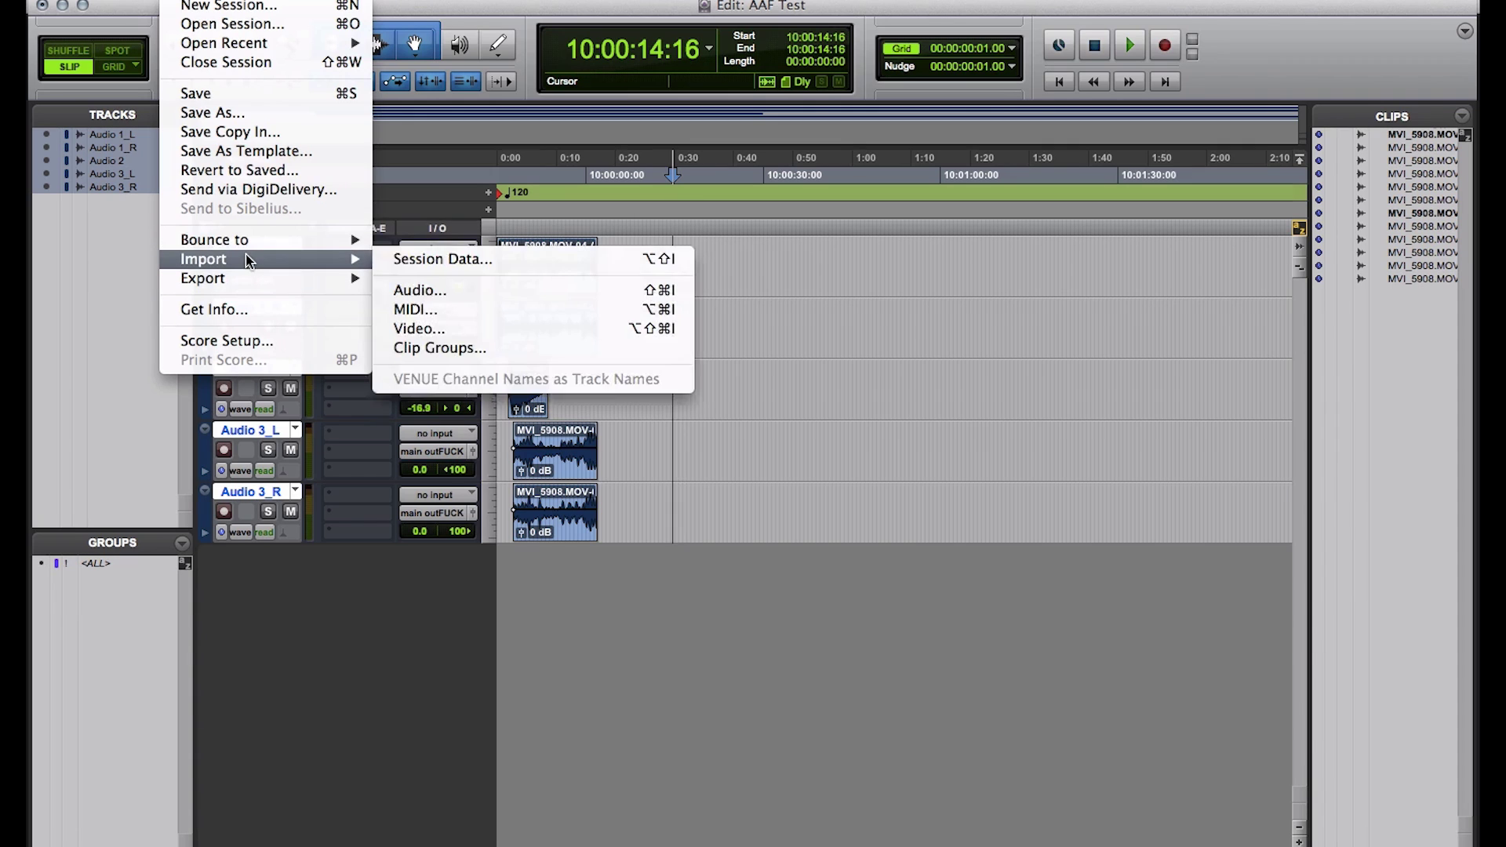
click(418, 261)
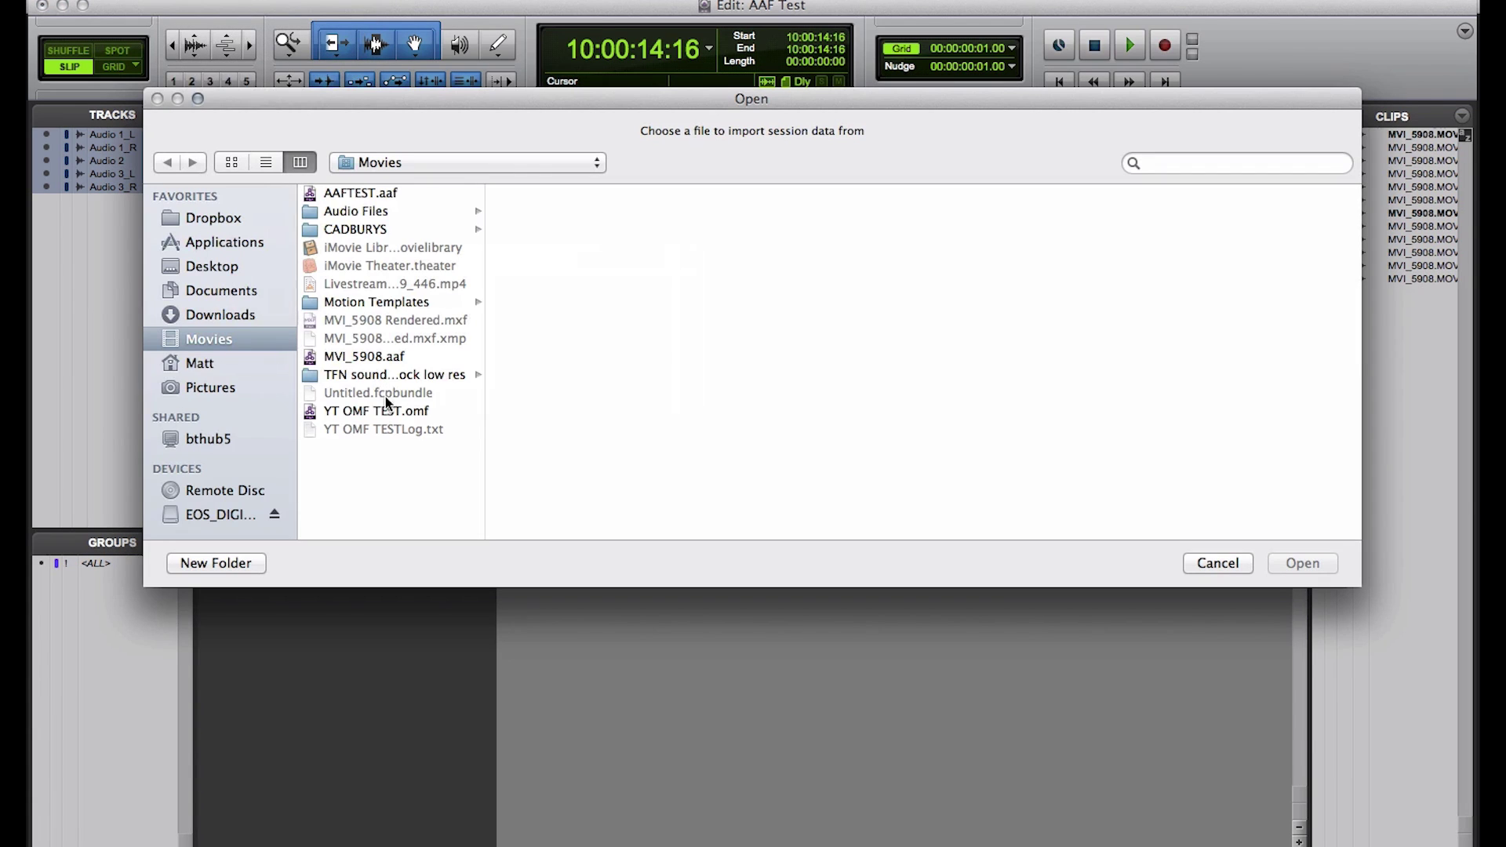
Import YT OMF TEST.omf as five new tracks, accepting the start-time warning.
click(387, 413)
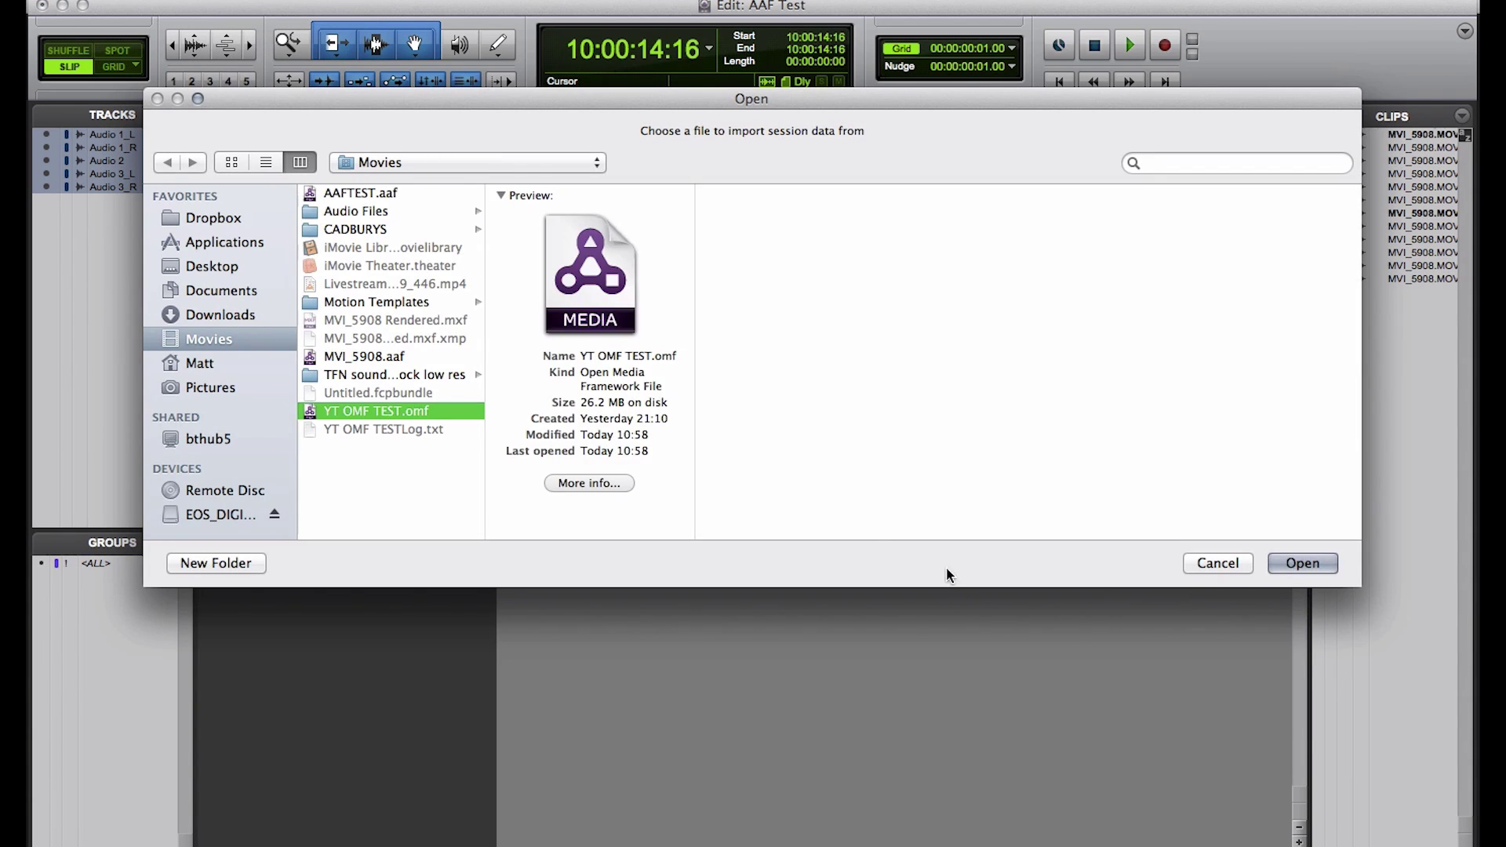
click(1299, 563)
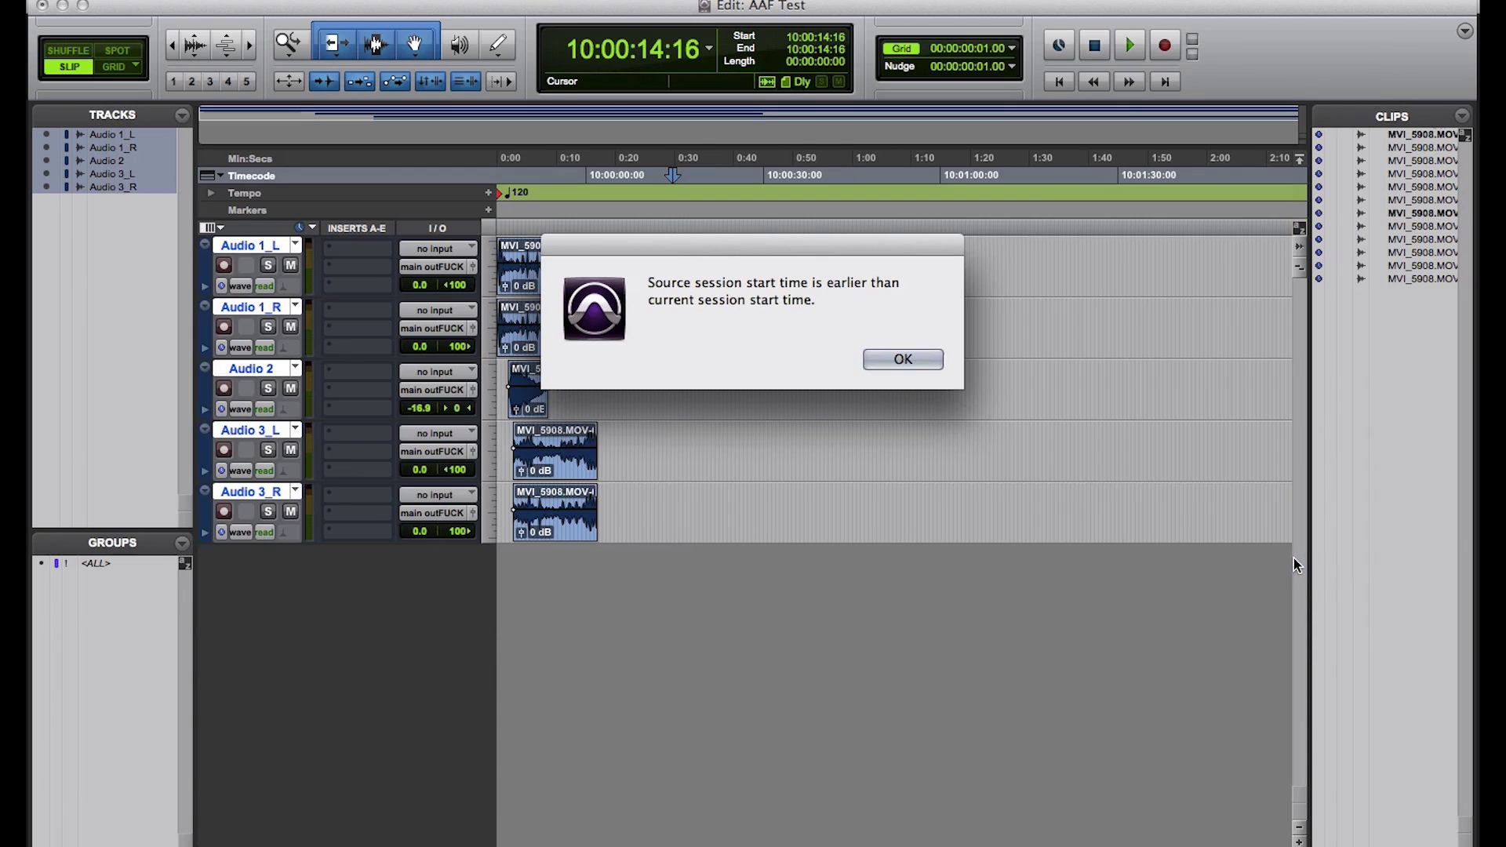
click(889, 360)
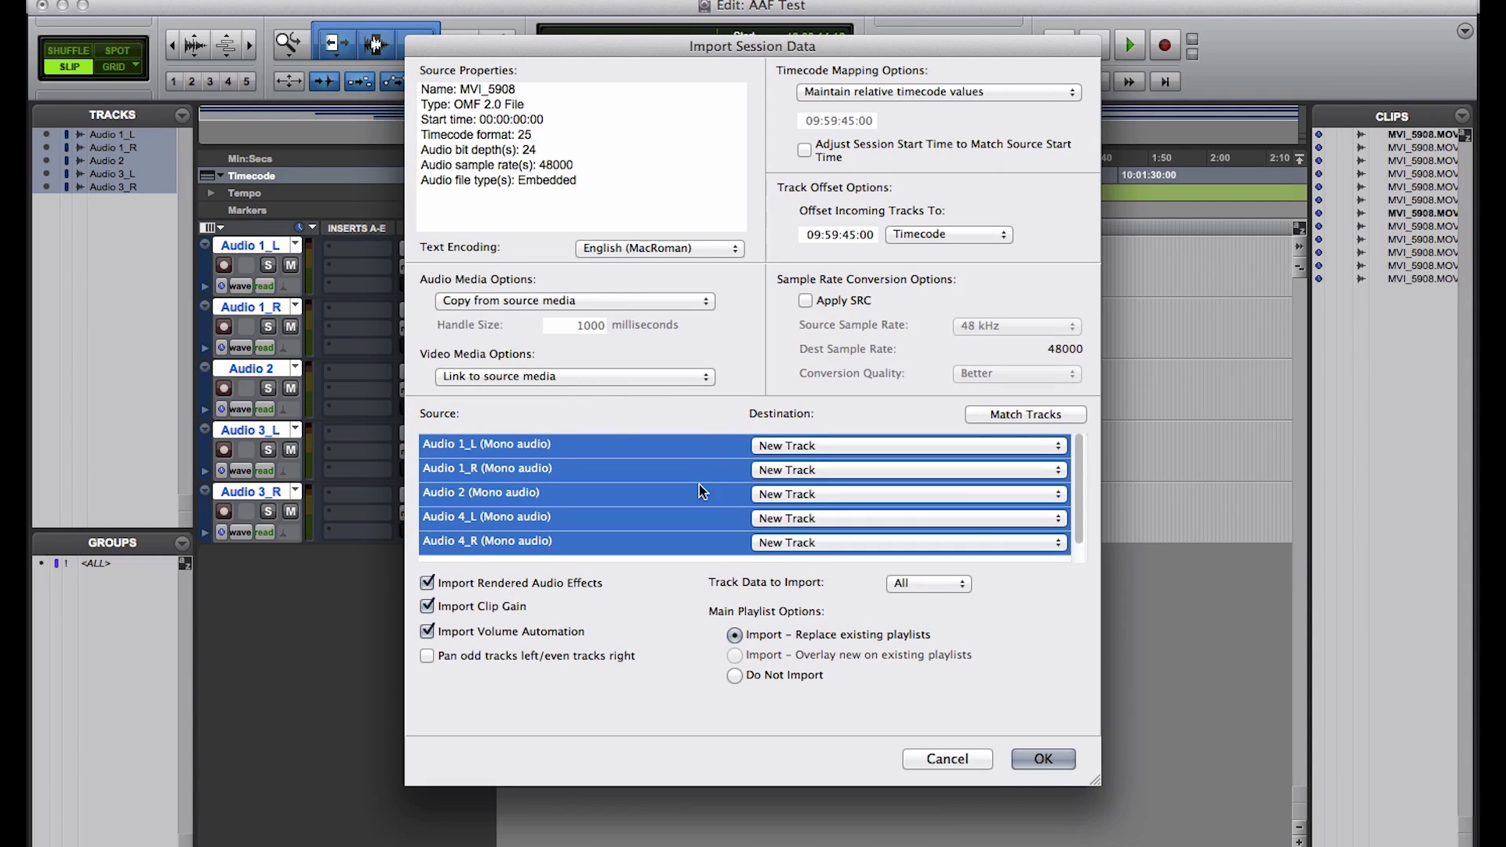
scroll(700, 491, down, 1)
click(1041, 758)
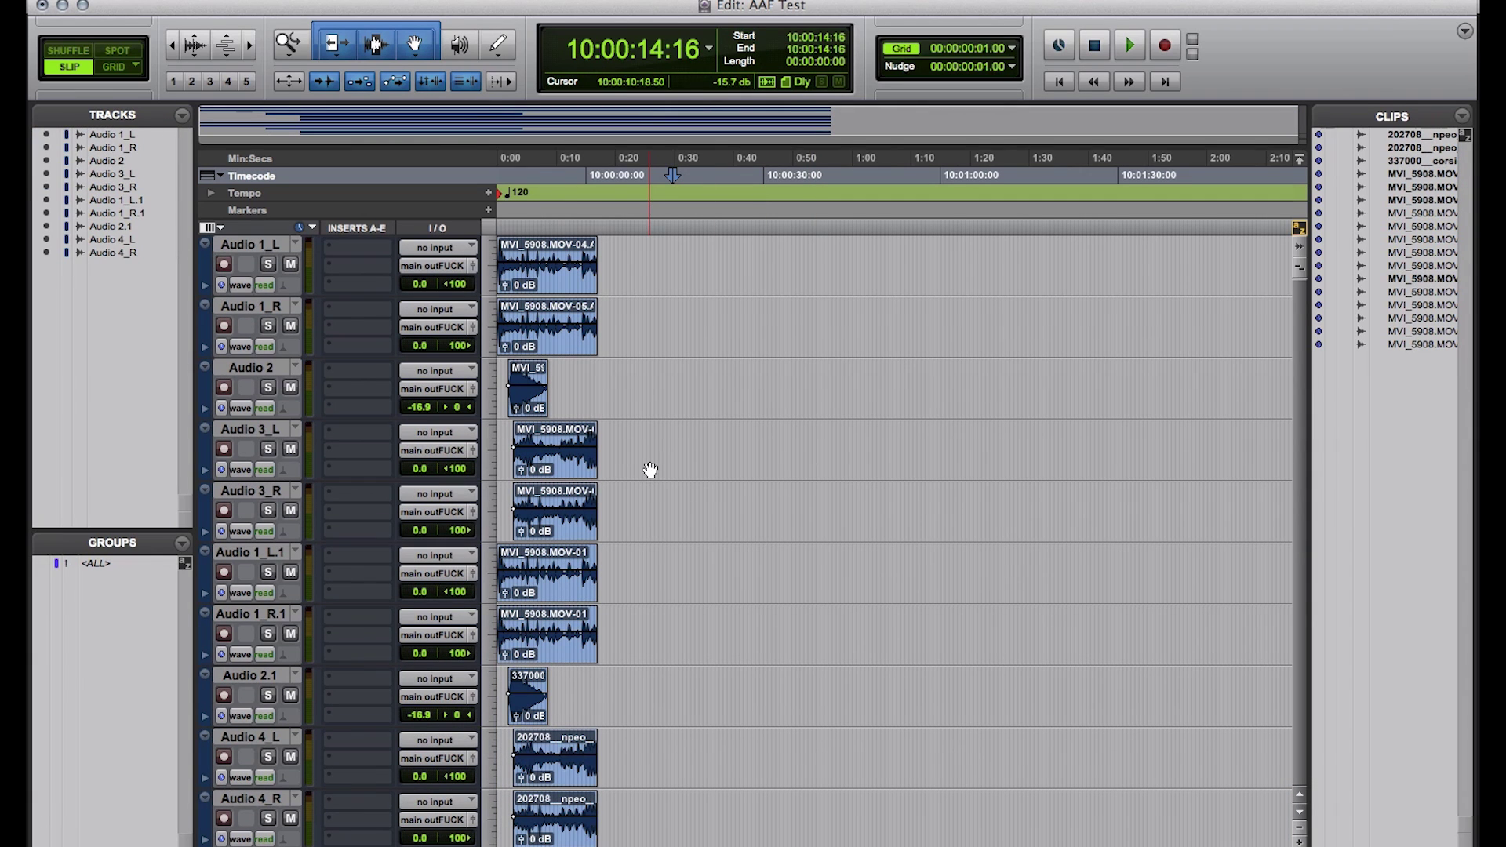
drag(520, 251, 607, 751)
click(620, 363)
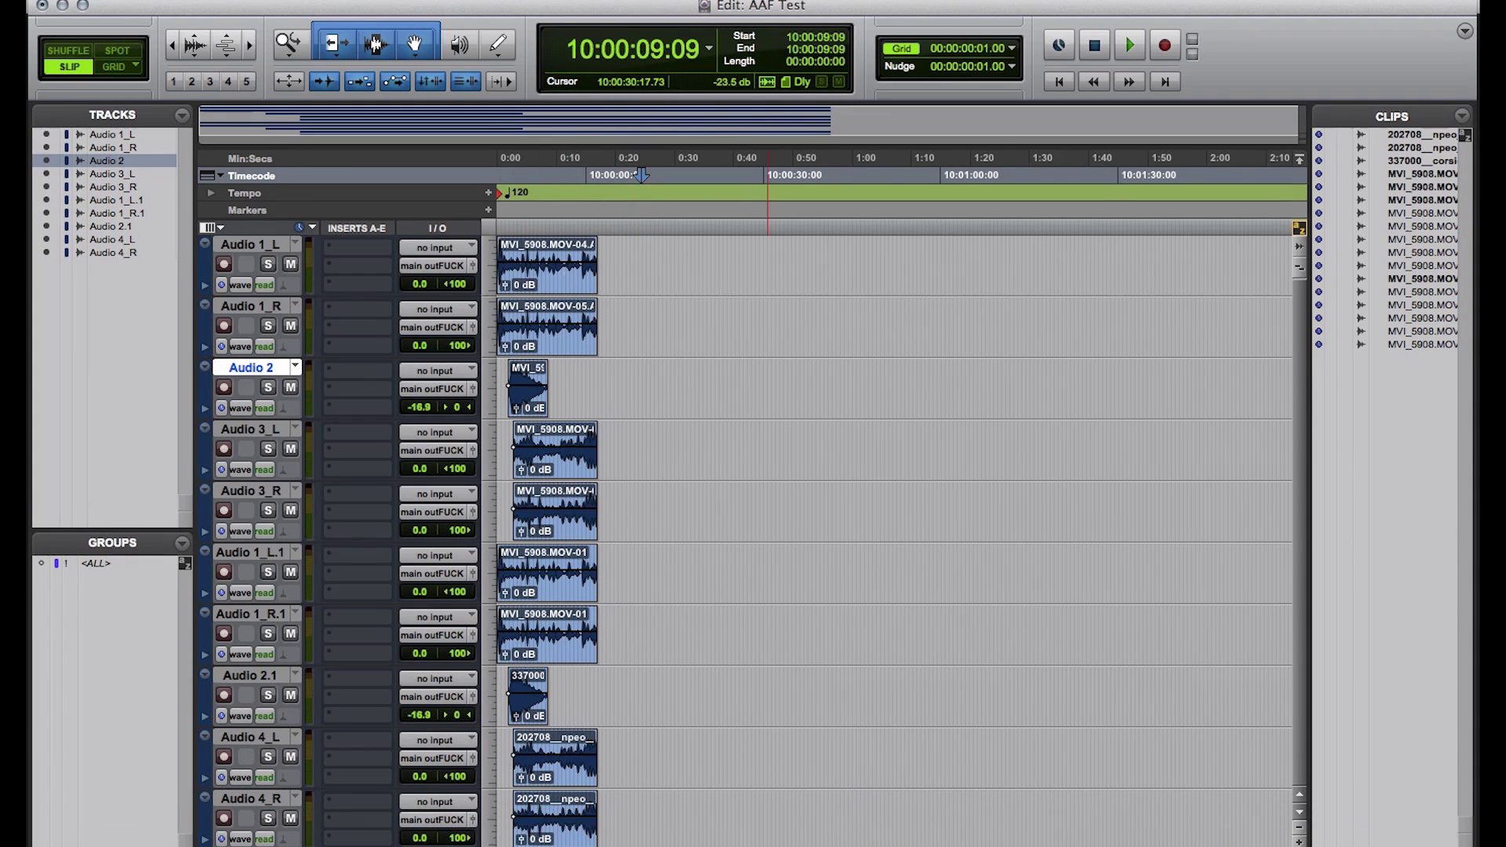
Bring Premiere Pro forward and start an AAF export of the sequence.
click(981, 824)
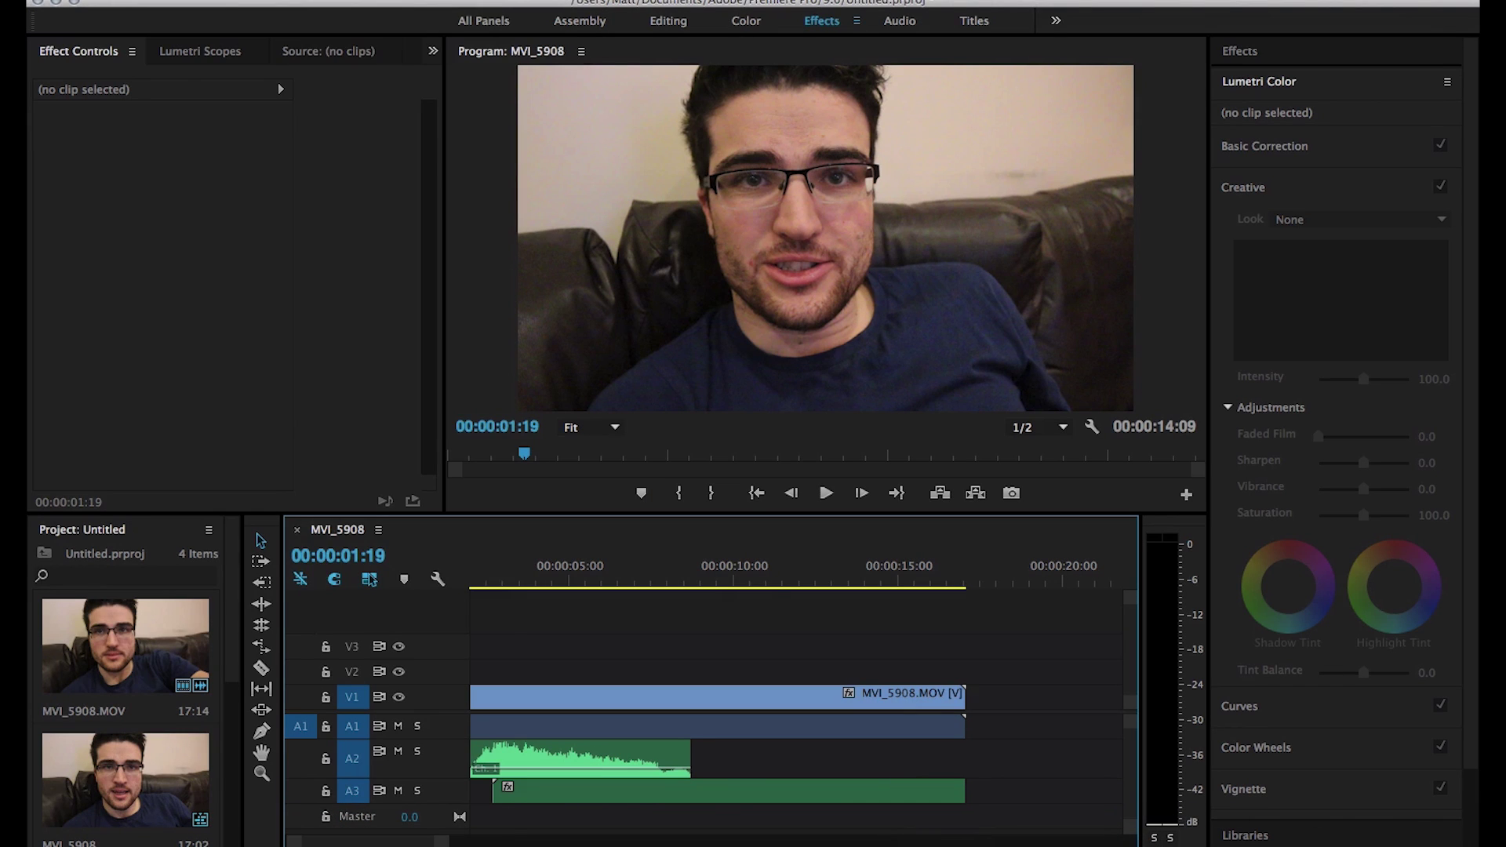
click(231, 1)
mouse_move(253, 511)
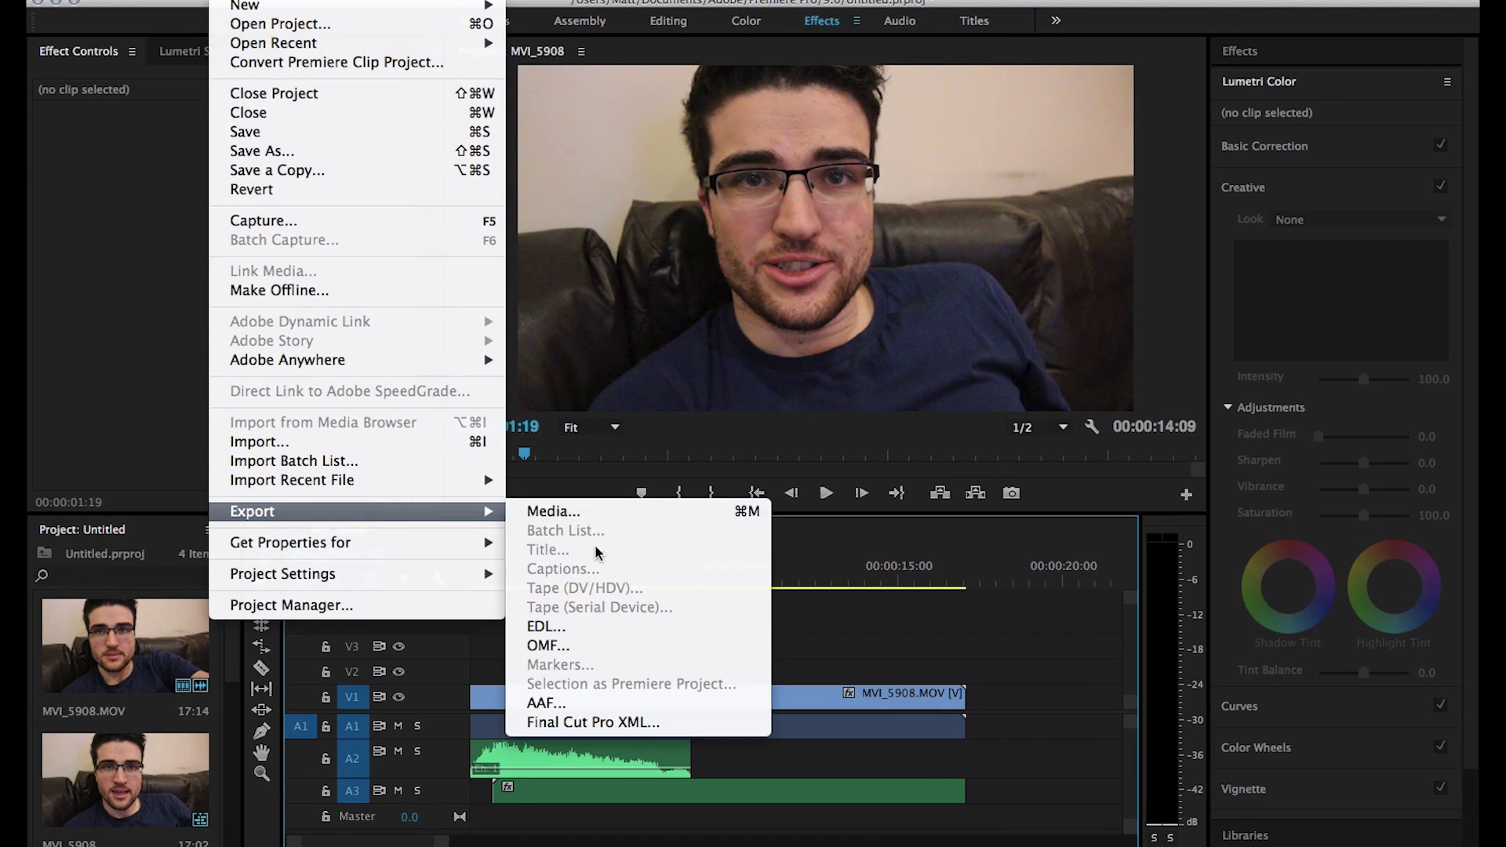
click(603, 702)
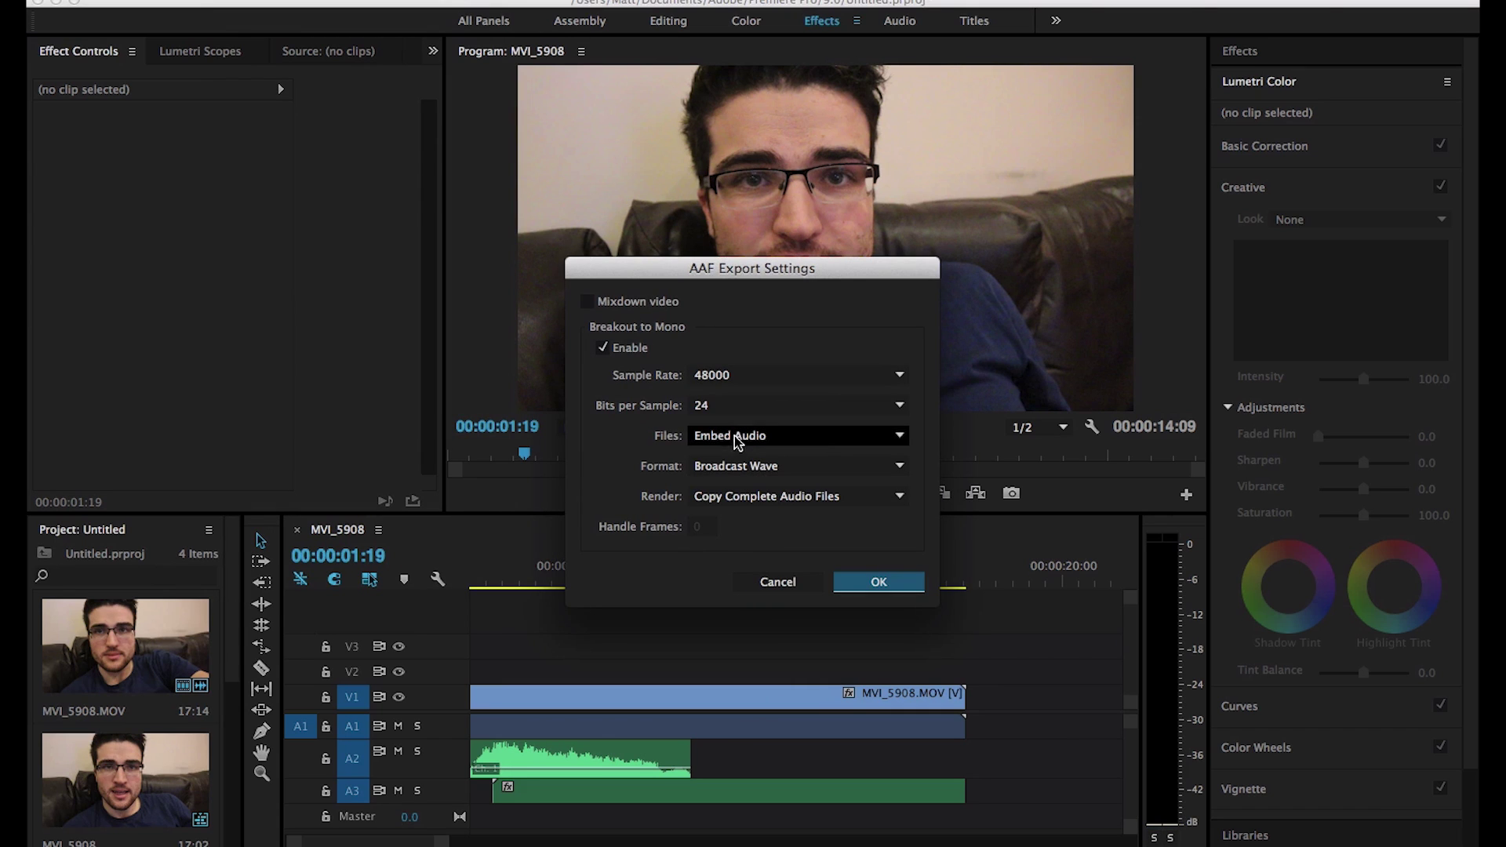
Set AAF Files to Separate Audio while keeping Copy Complete Audio Files rendering.
click(733, 436)
click(742, 471)
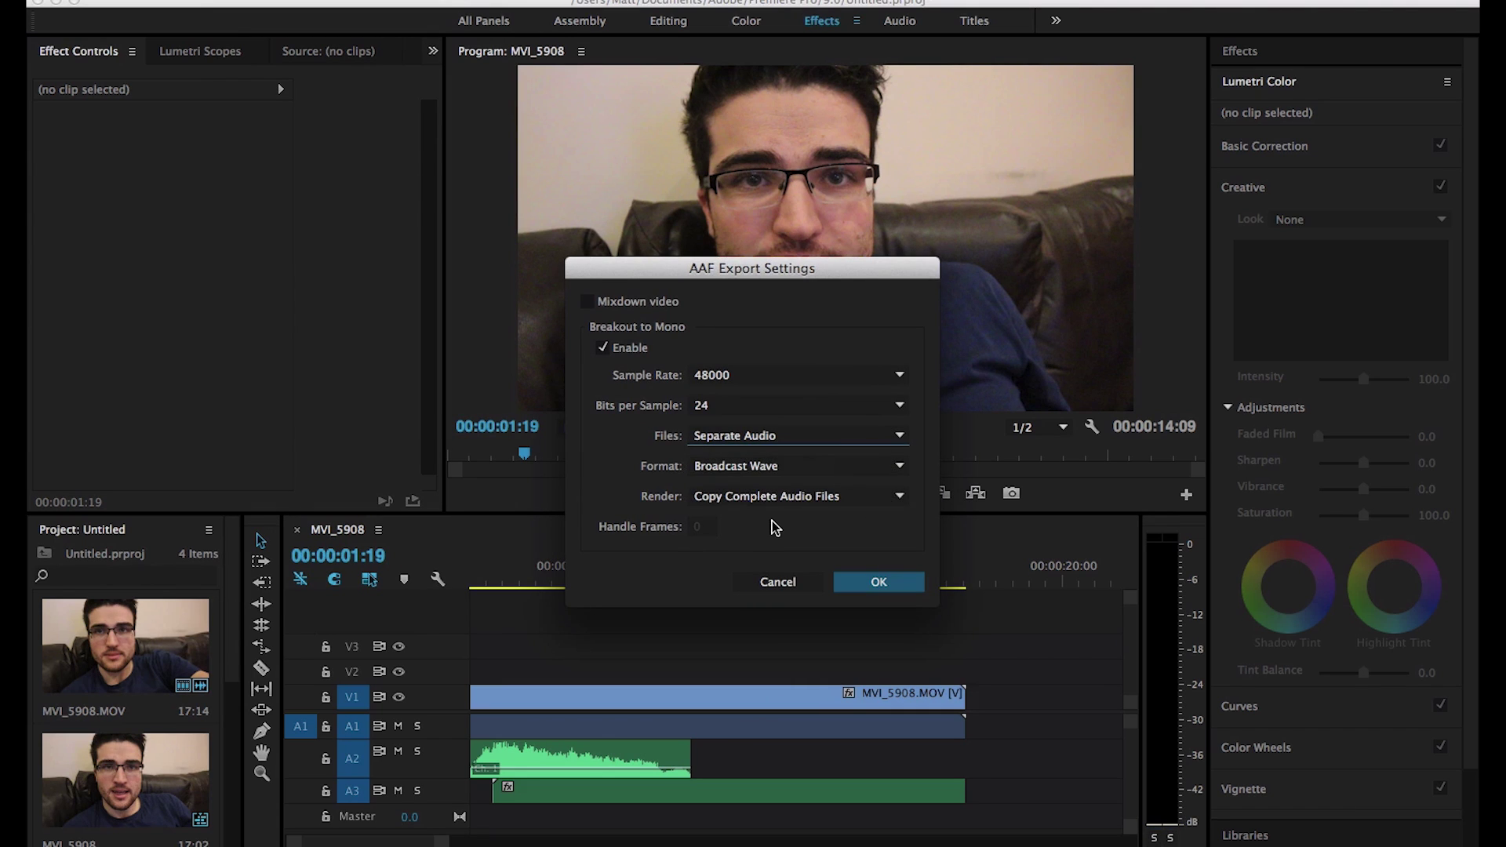
click(759, 497)
click(646, 469)
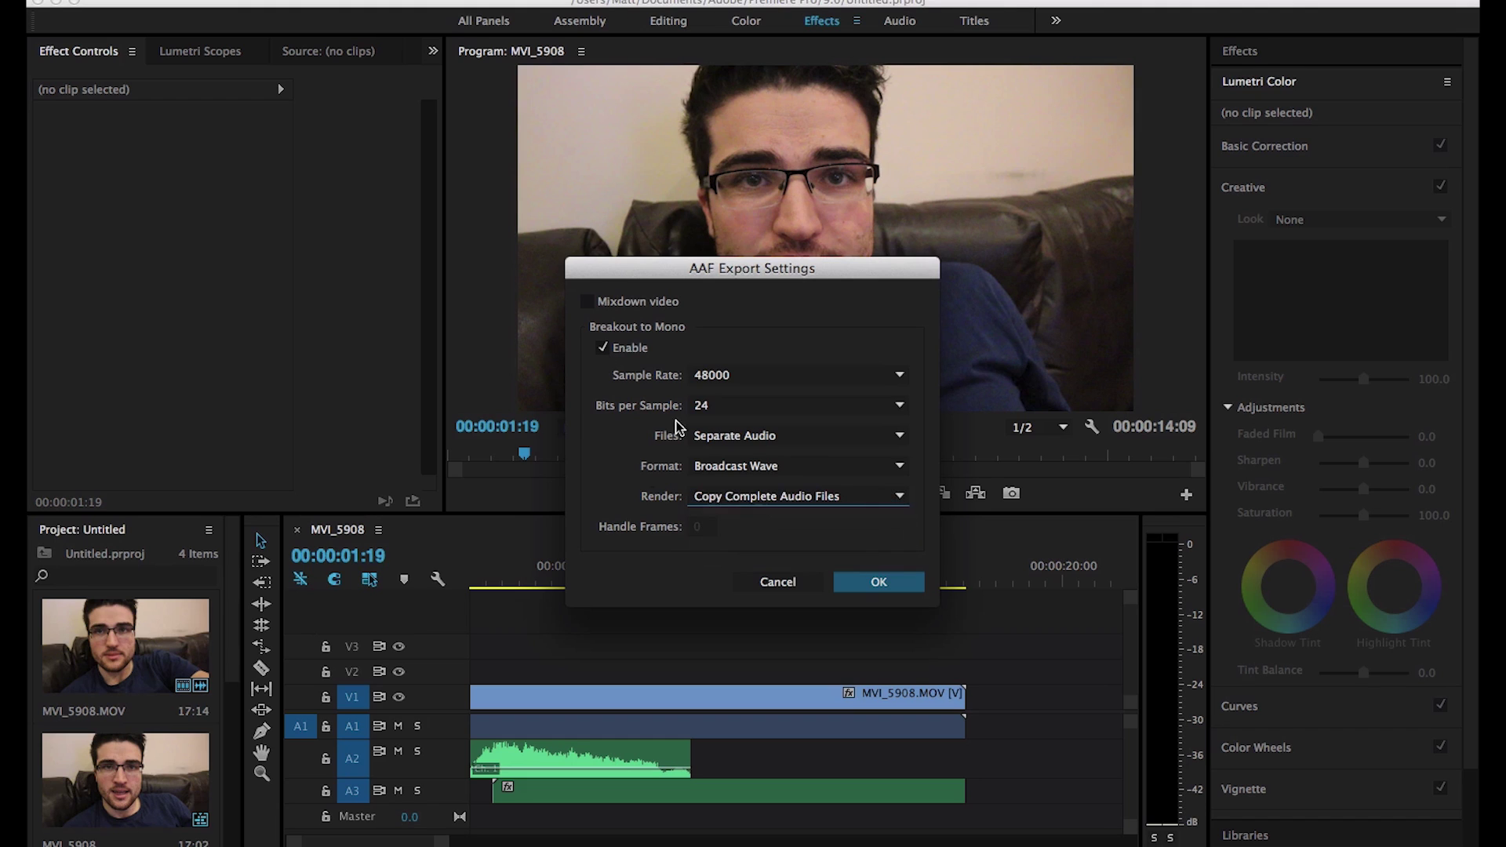
click(858, 594)
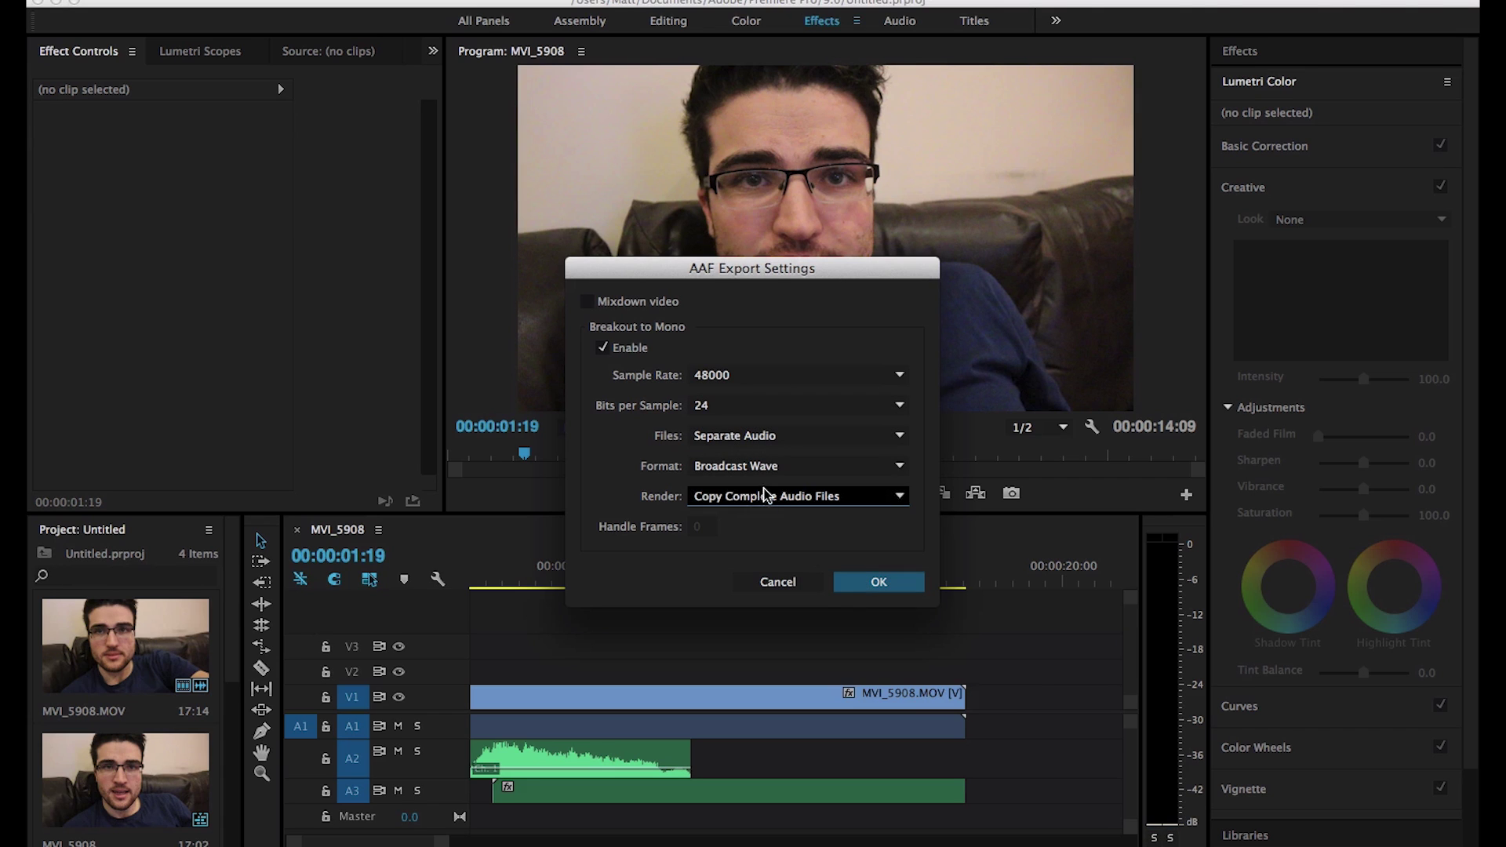
Accept the AAF settings, create folder AAF2 in Movies, and save the export as AAFT2.aaf.
click(876, 587)
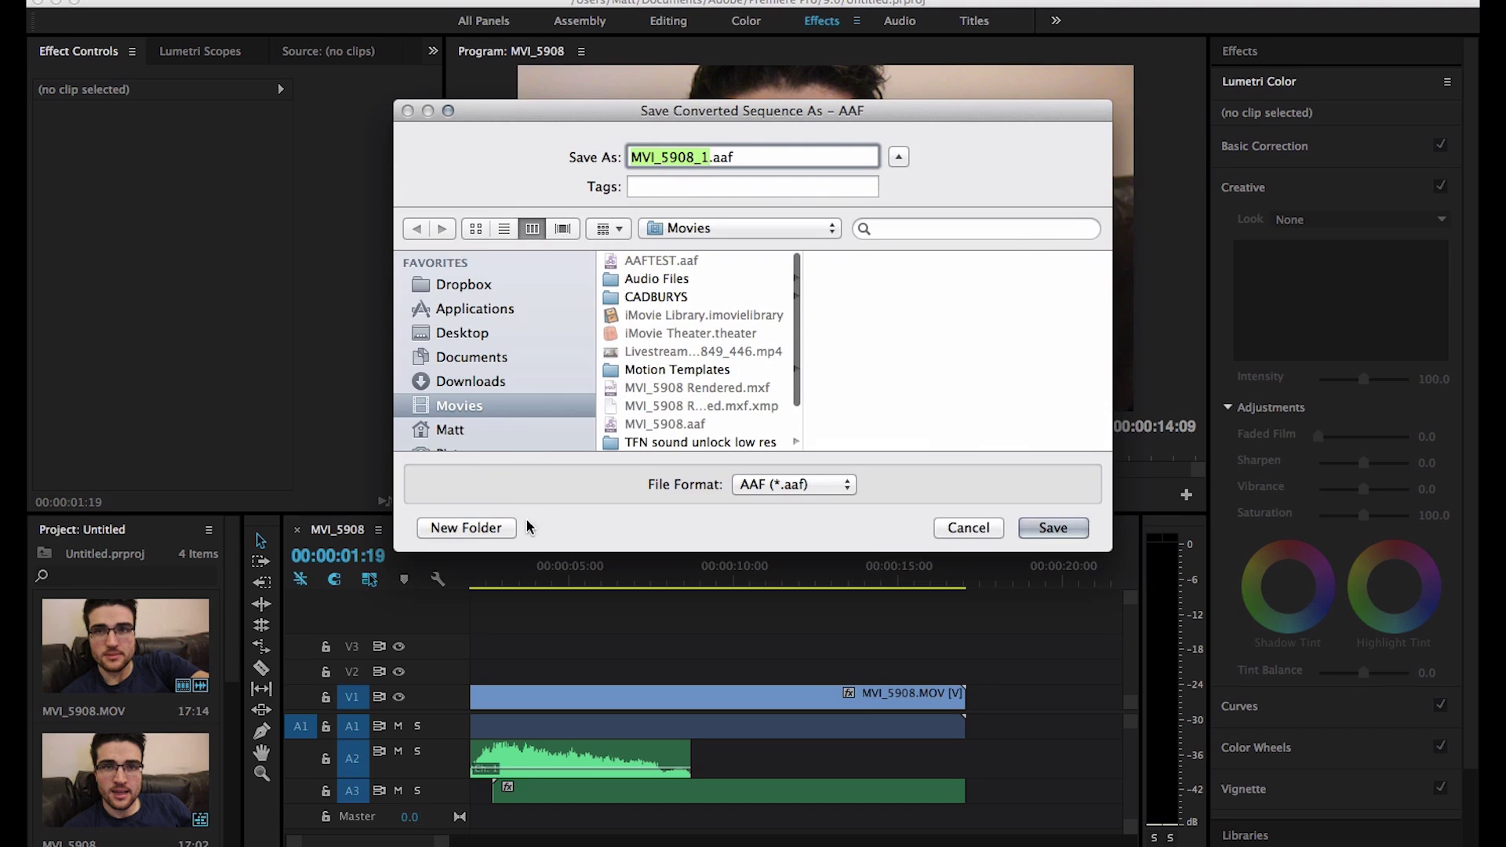
click(453, 526)
text(AAF2)
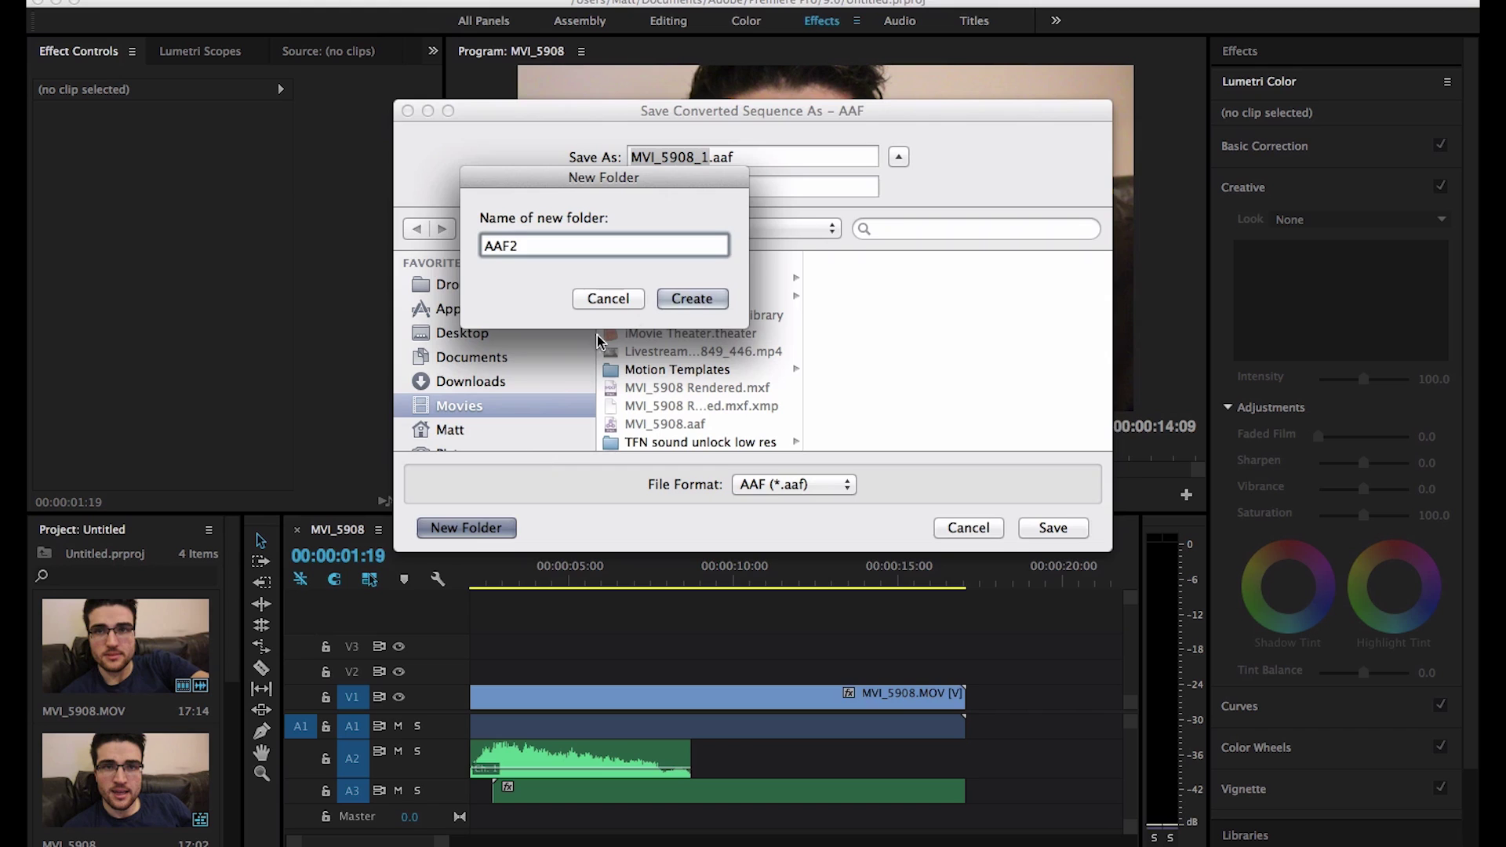
click(687, 300)
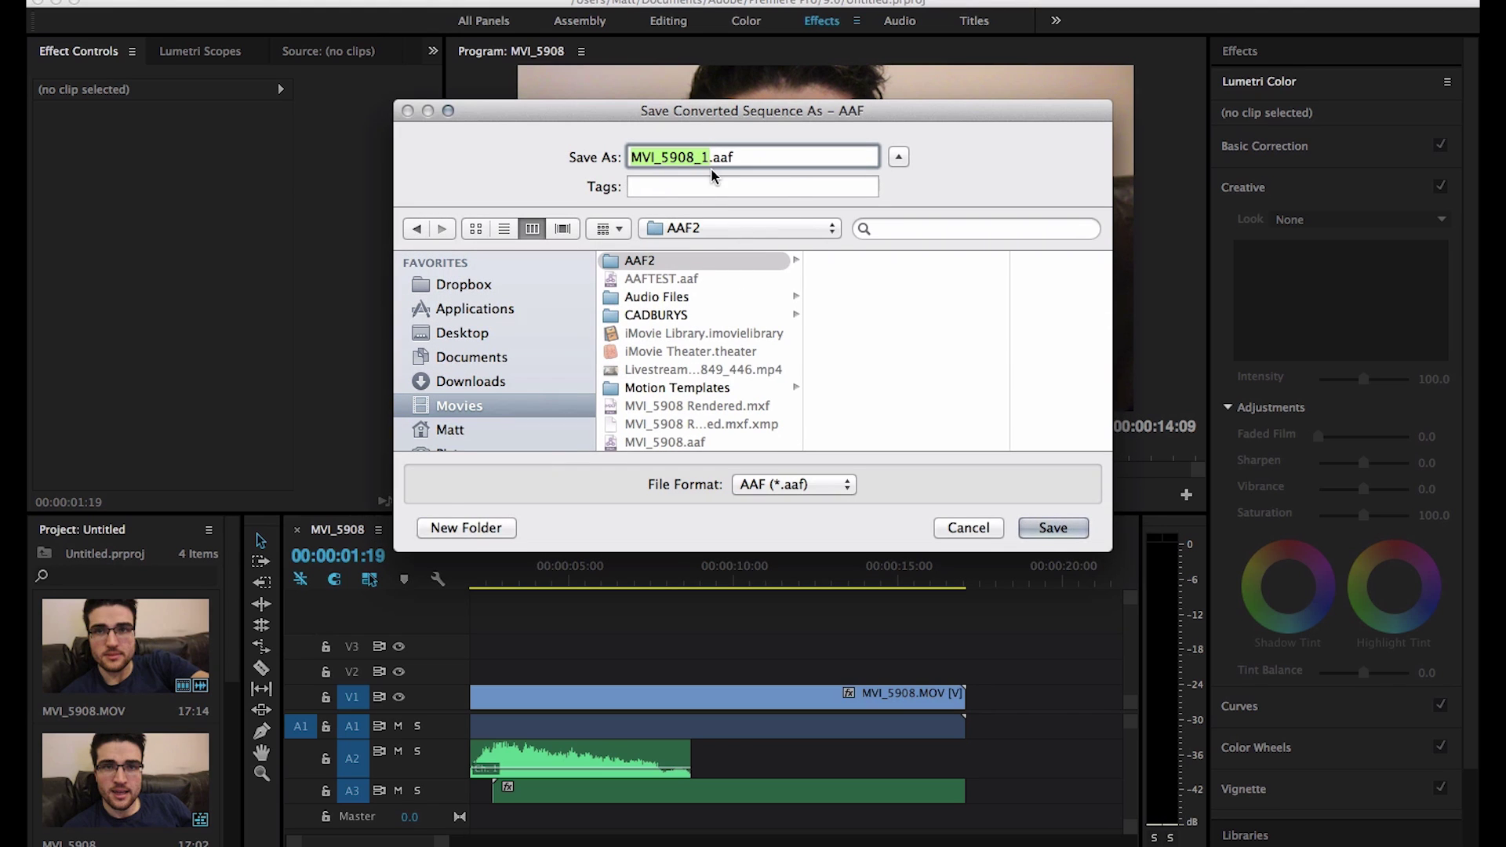
text(AAFT2)
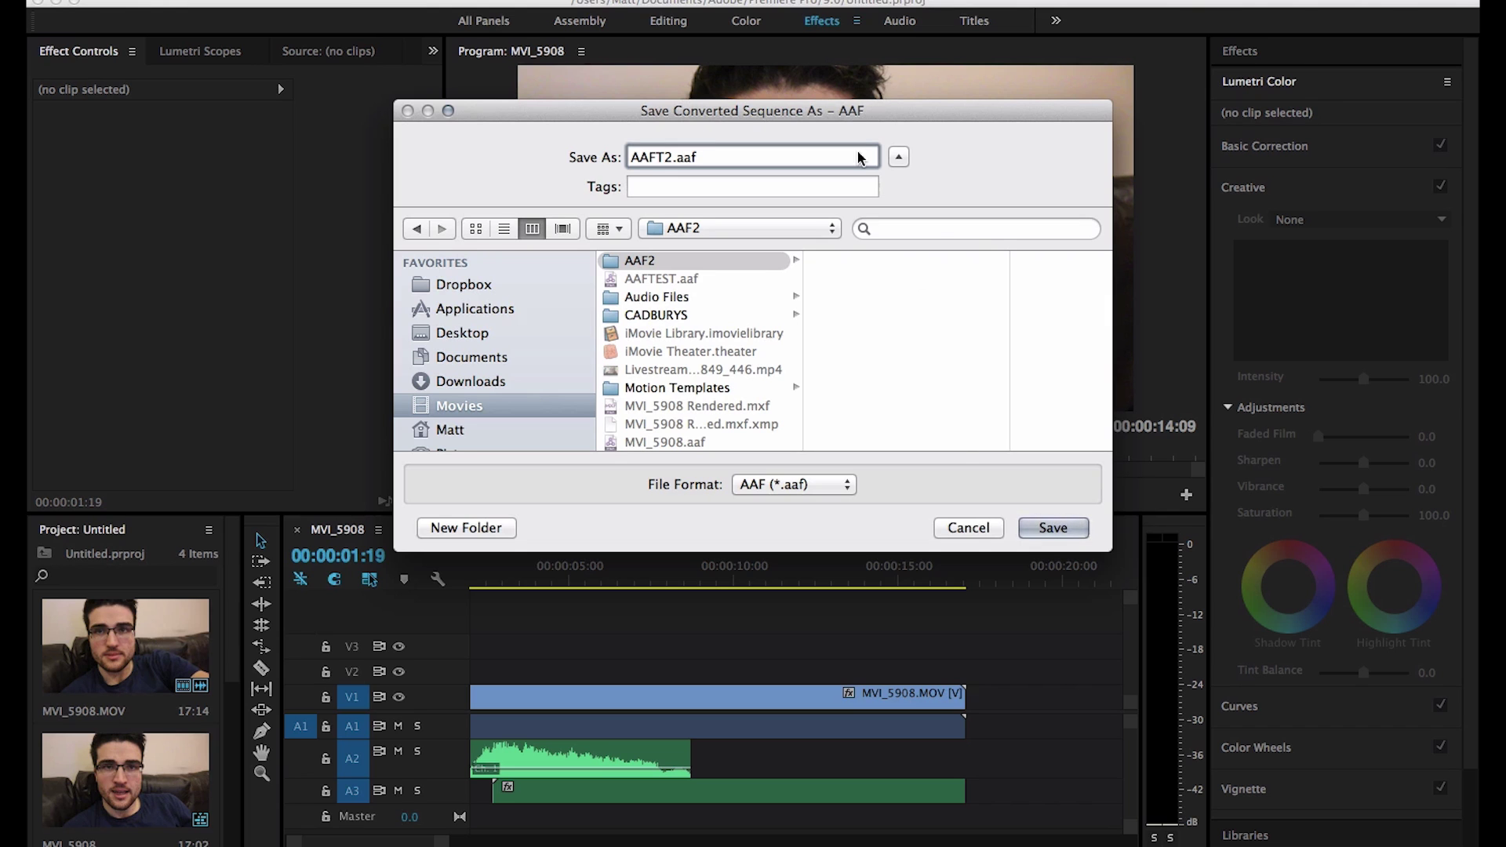
click(1052, 526)
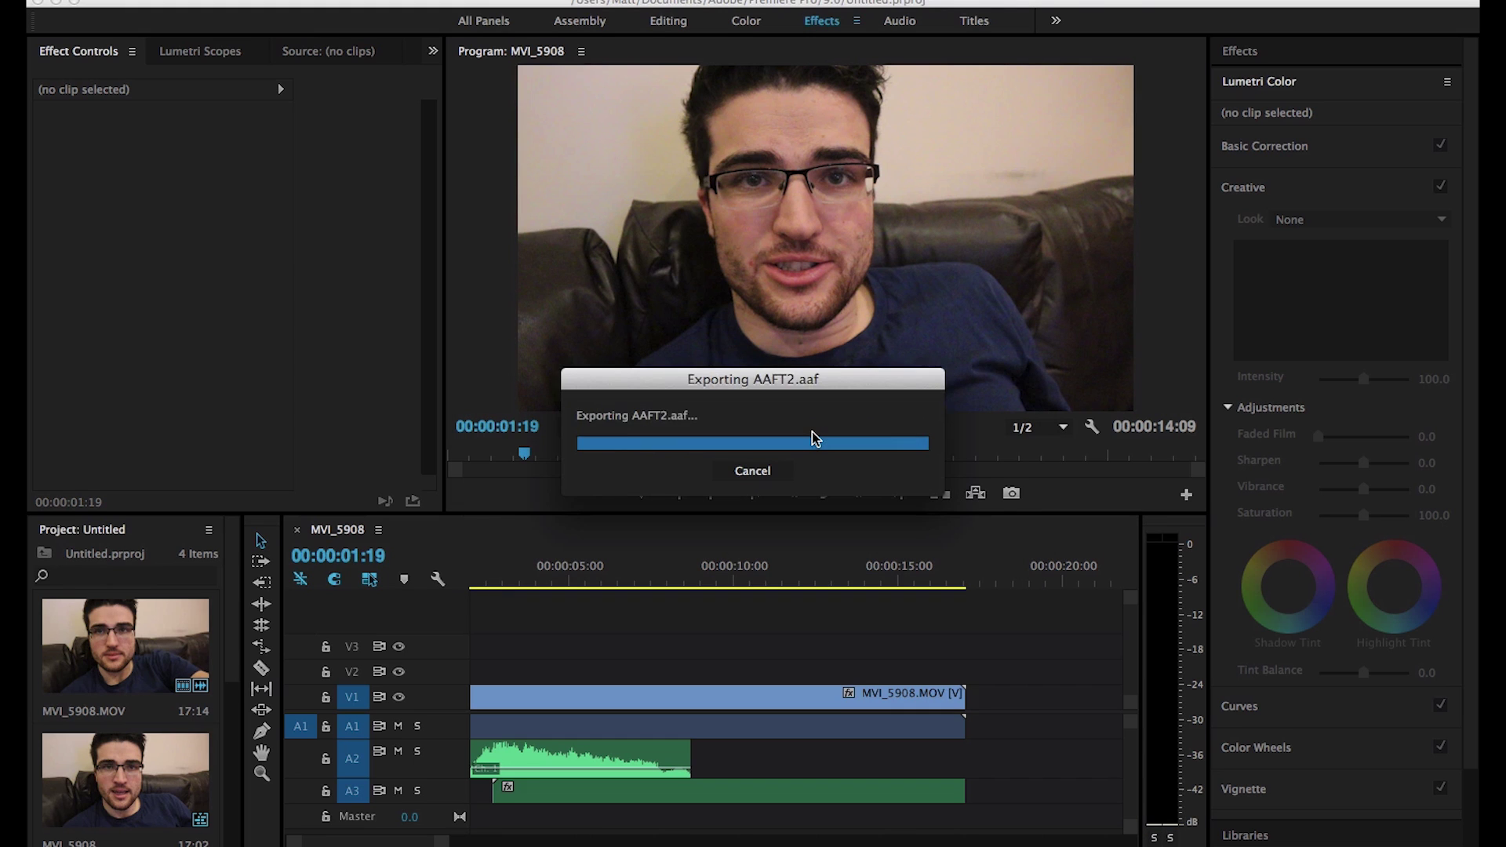
Switch to Pro Tools, select track Audio 4_R, and start a Session Data import.
mouse_move(829, 843)
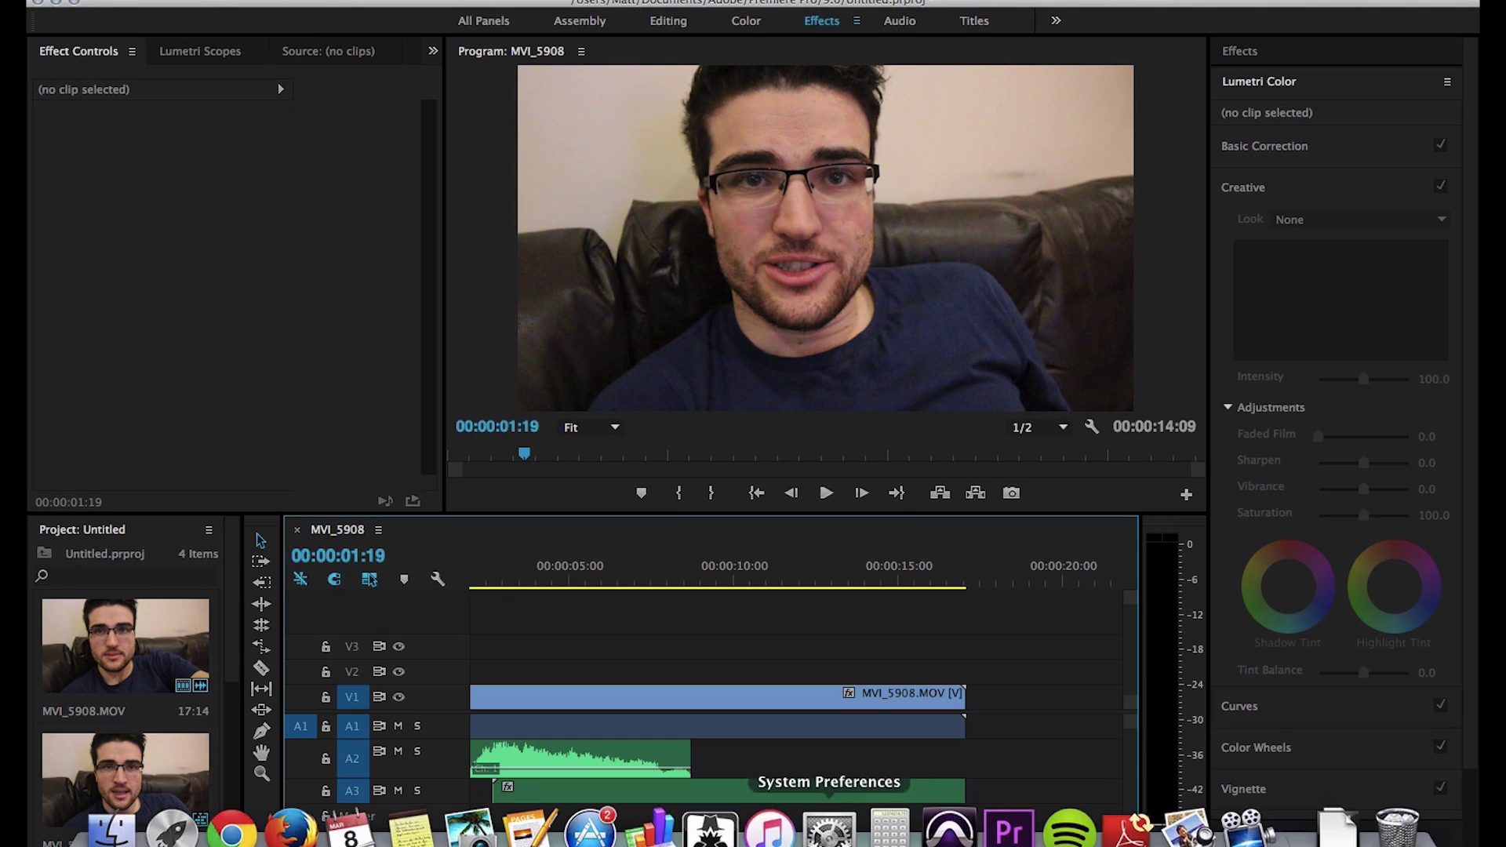
click(947, 833)
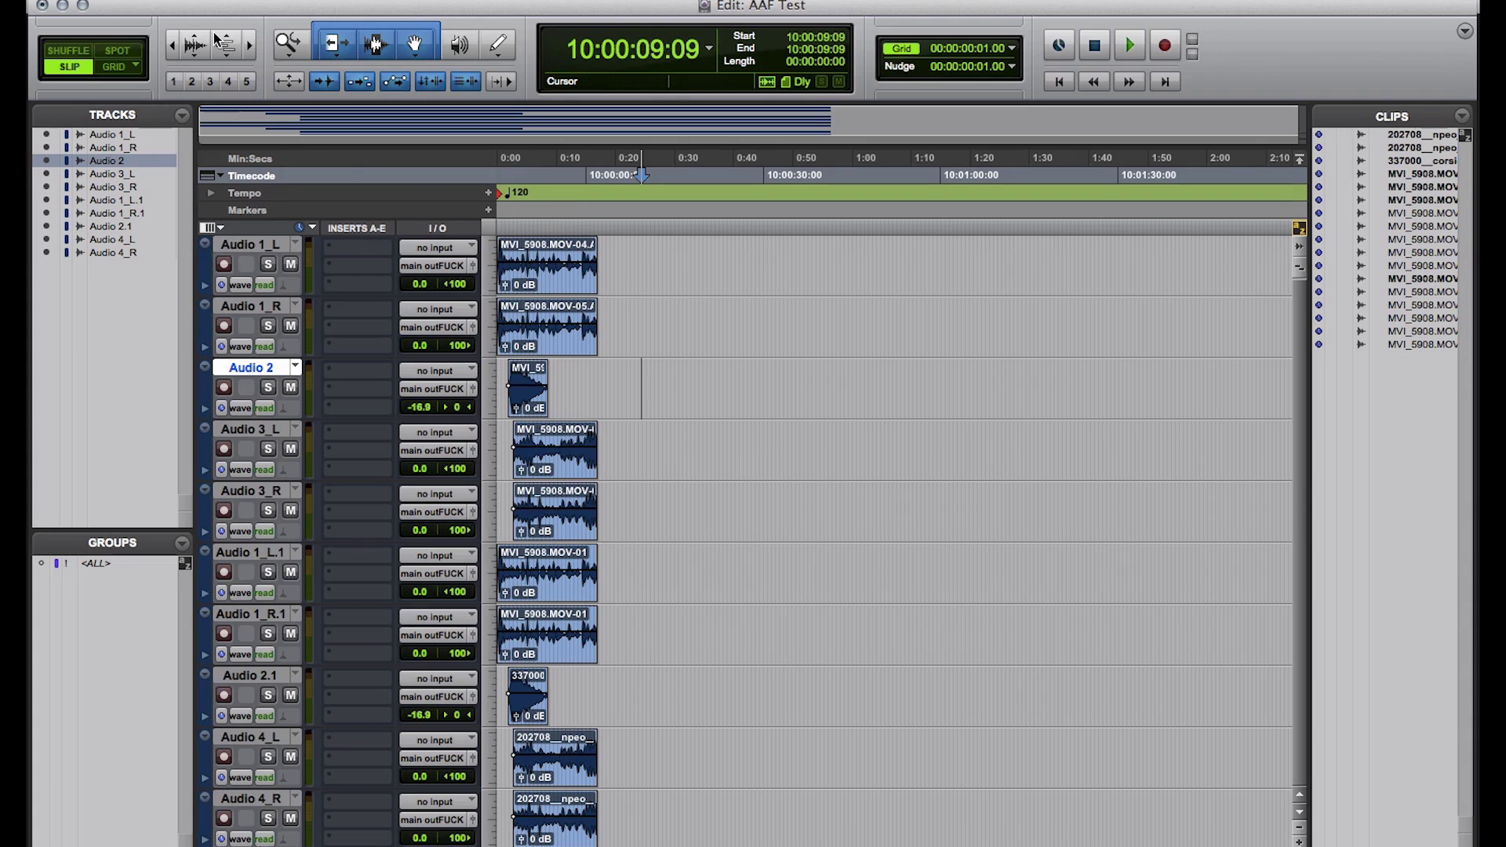
click(265, 800)
click(185, 0)
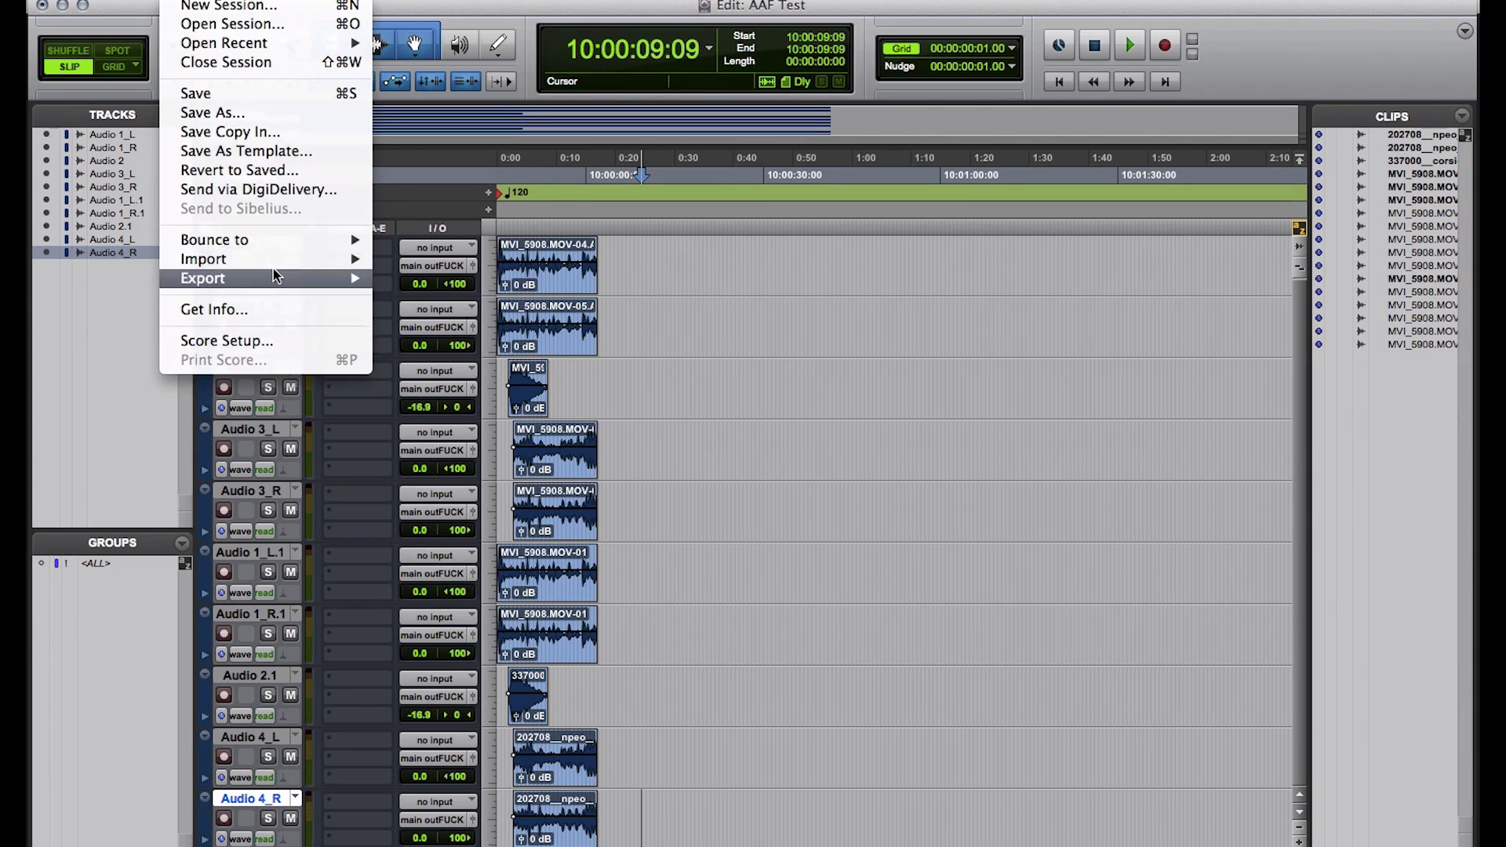
mouse_move(345, 259)
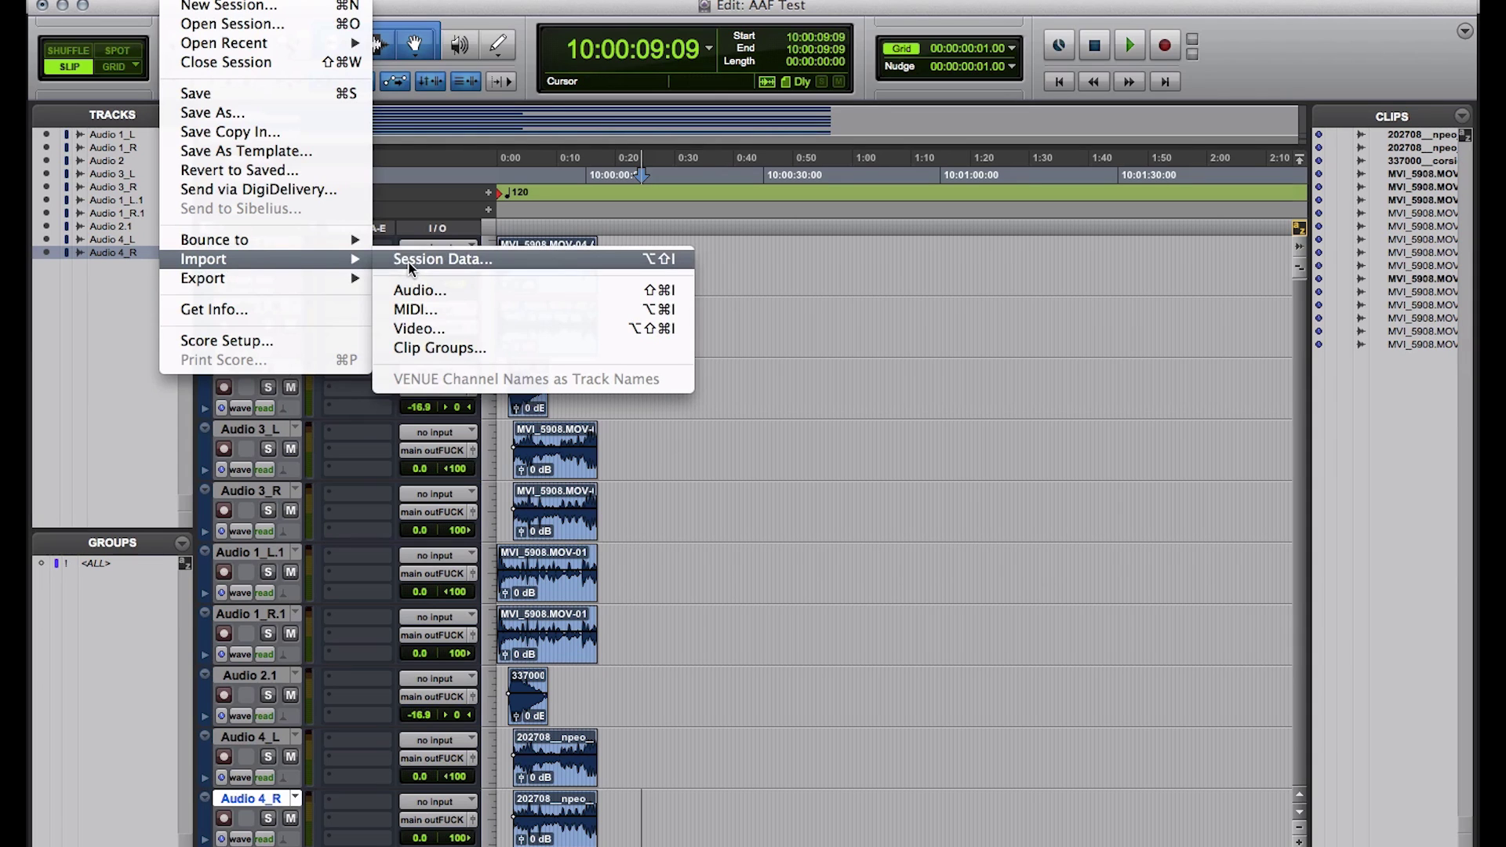
click(411, 262)
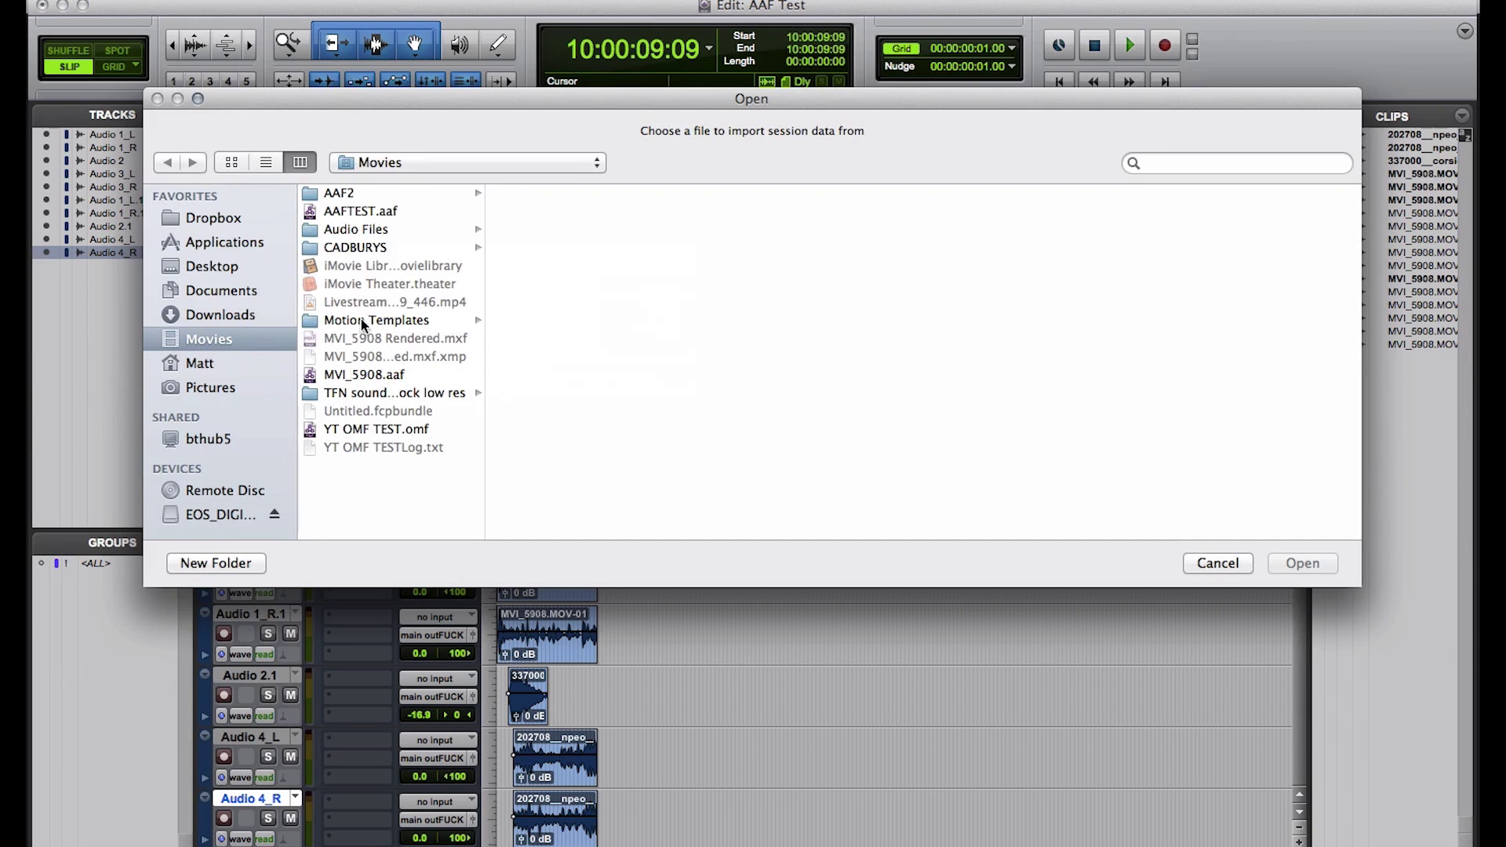
Import AAF2/AAFT2.aaf as new tracks, dismissing the start-time warning.
click(363, 193)
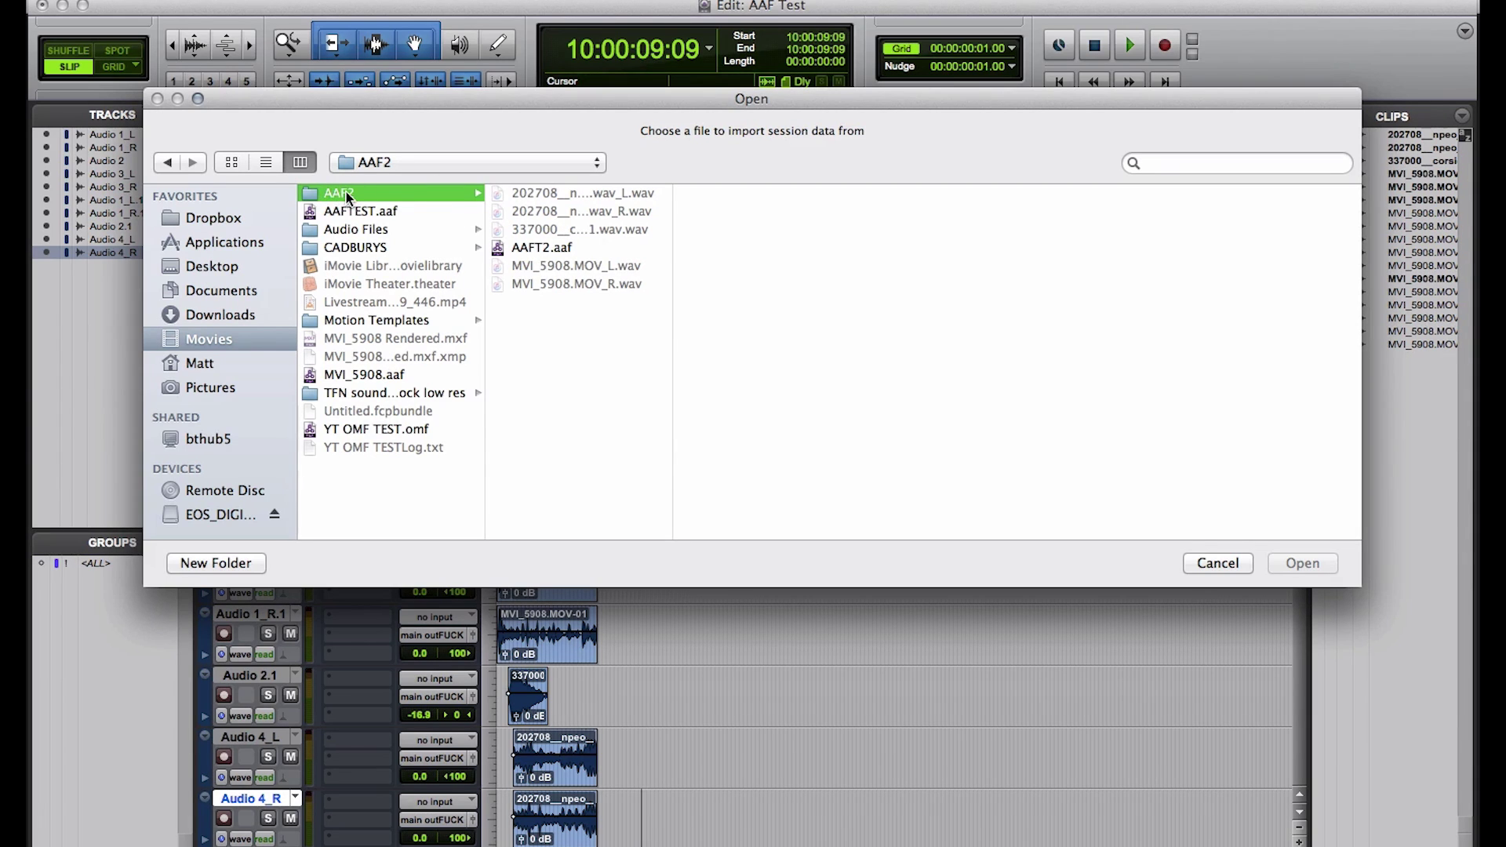
click(558, 251)
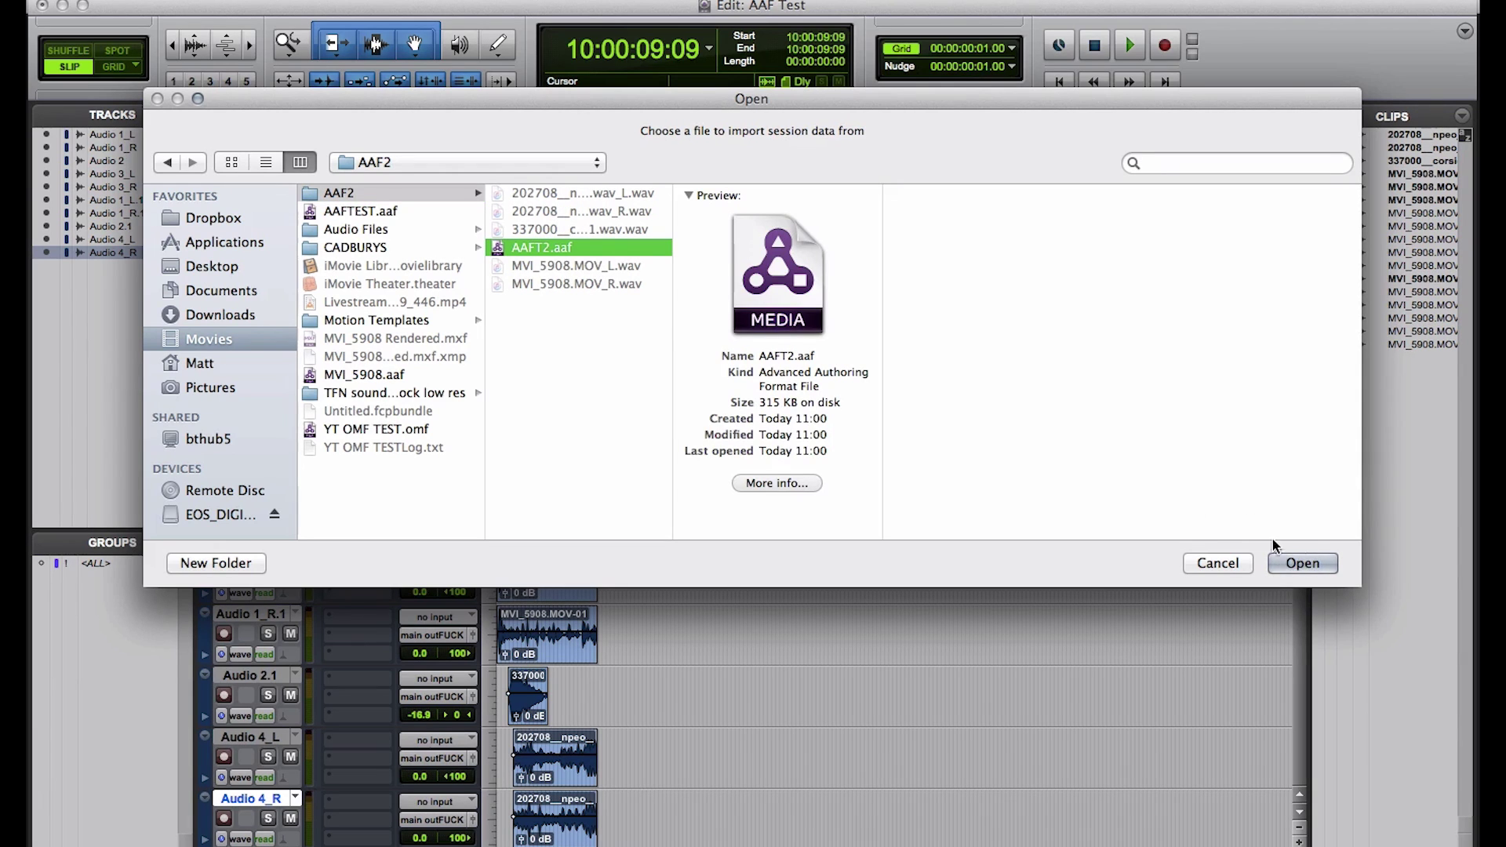
click(1302, 563)
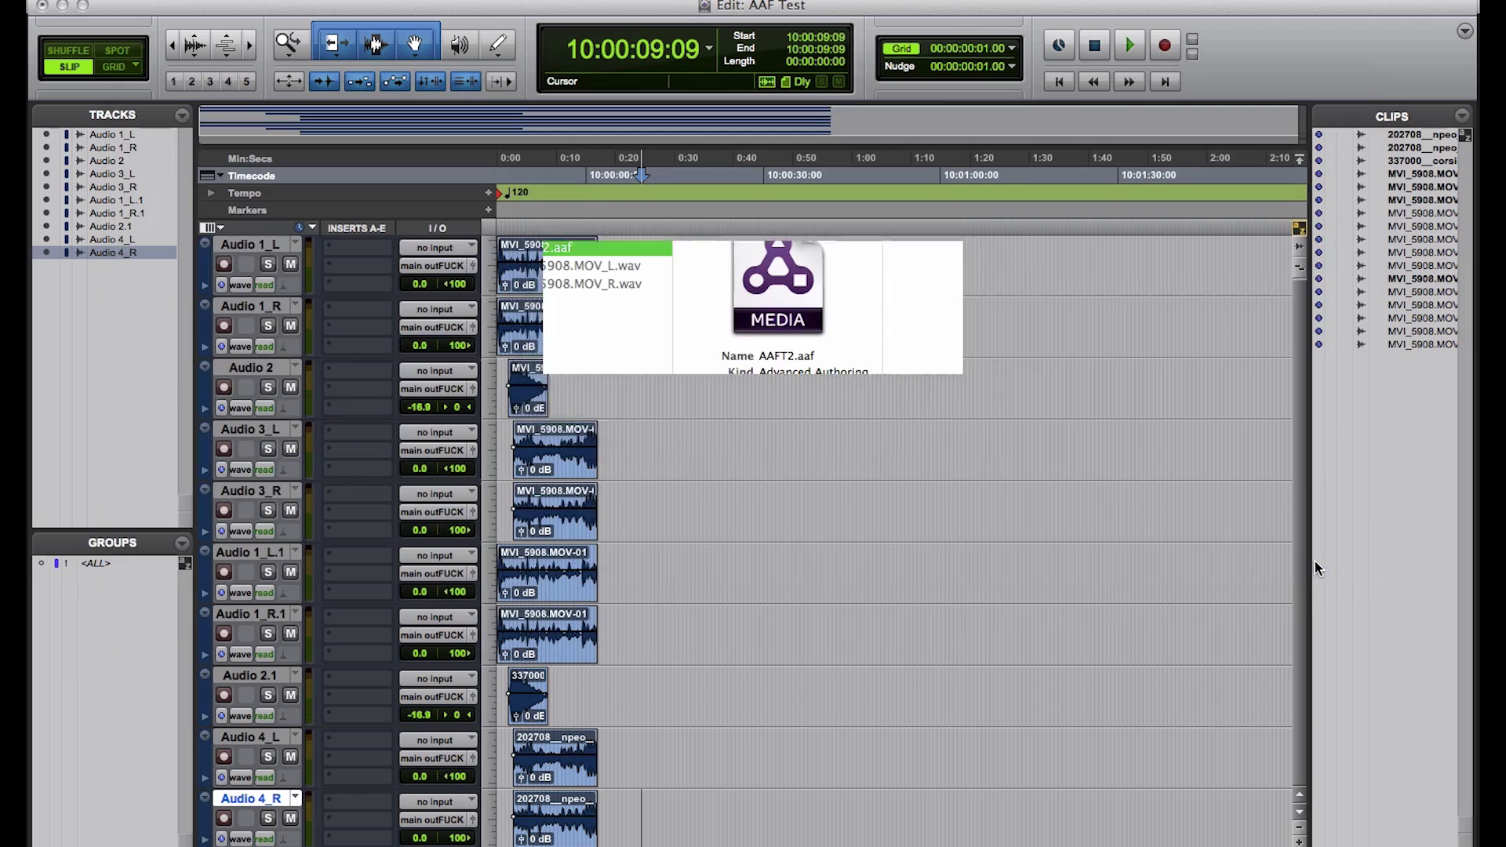
click(903, 359)
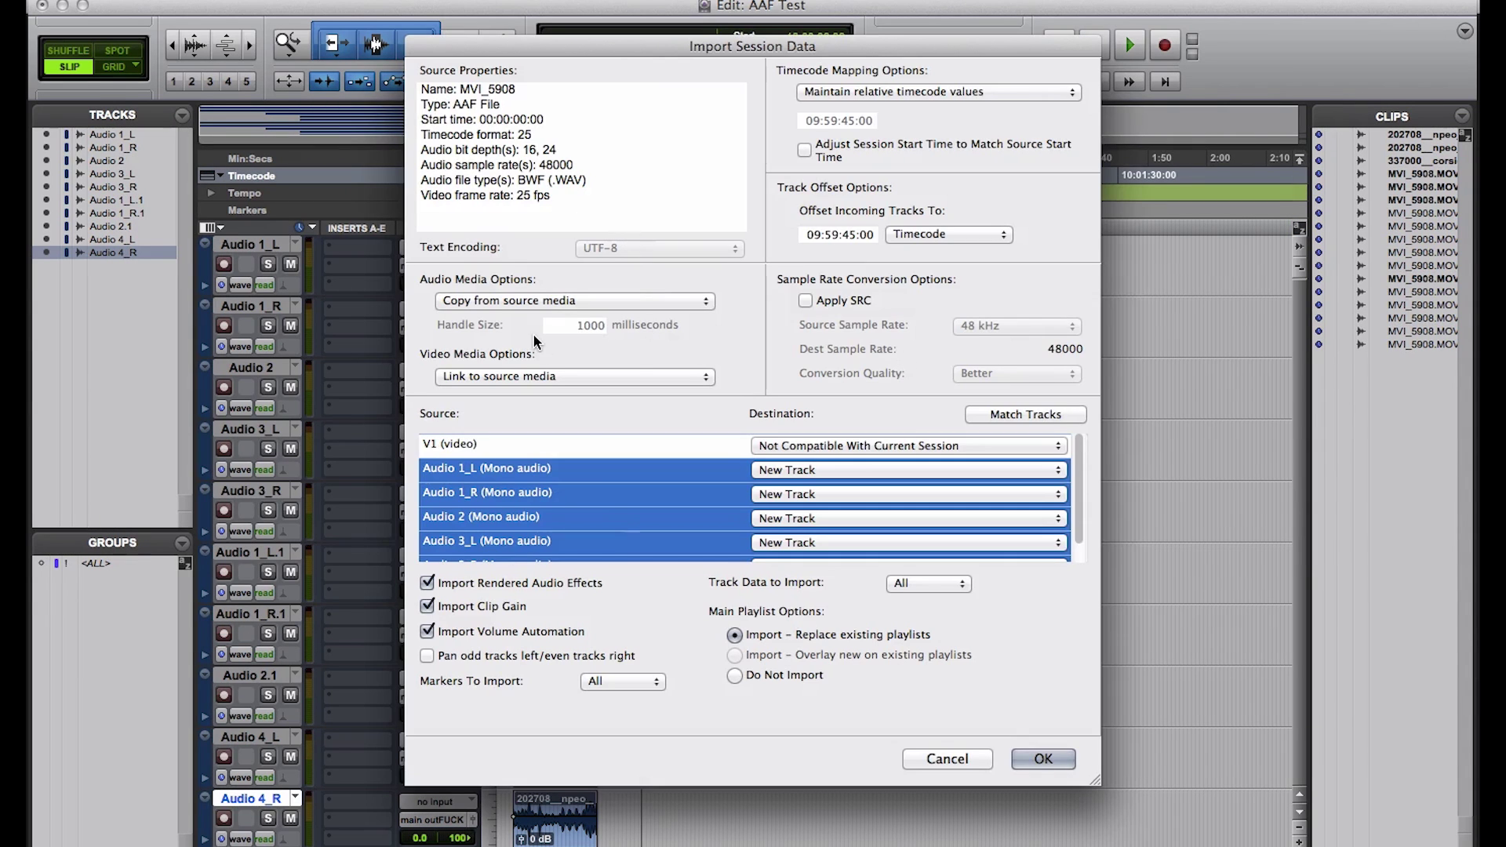
scroll(596, 508, up, 1)
scroll(597, 509, down, 1)
click(1043, 758)
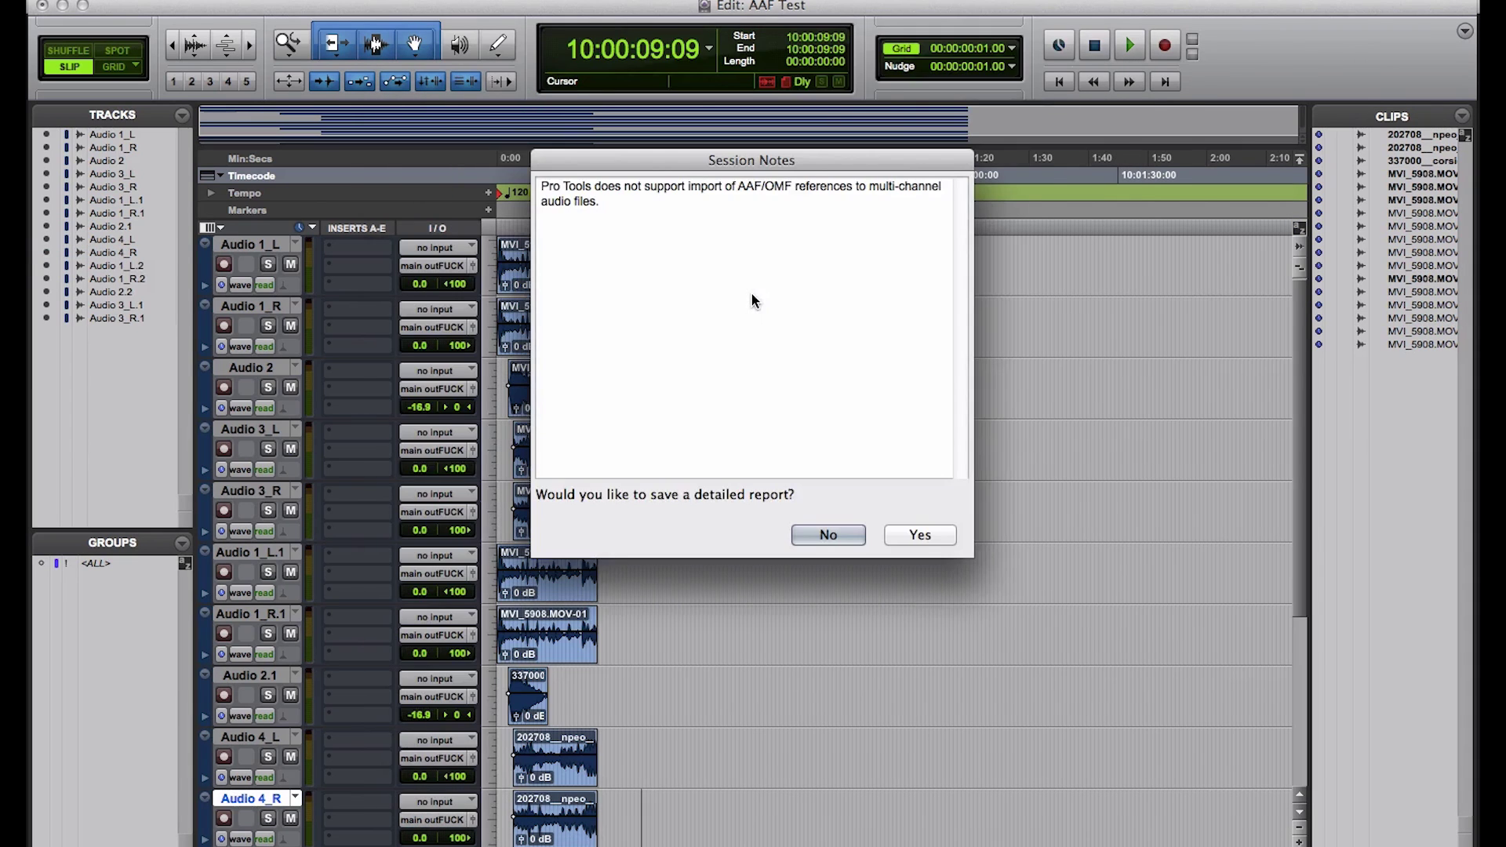
Decline the import report, inspect the new AAFT2 tracks, and return to Premiere Pro.
click(825, 534)
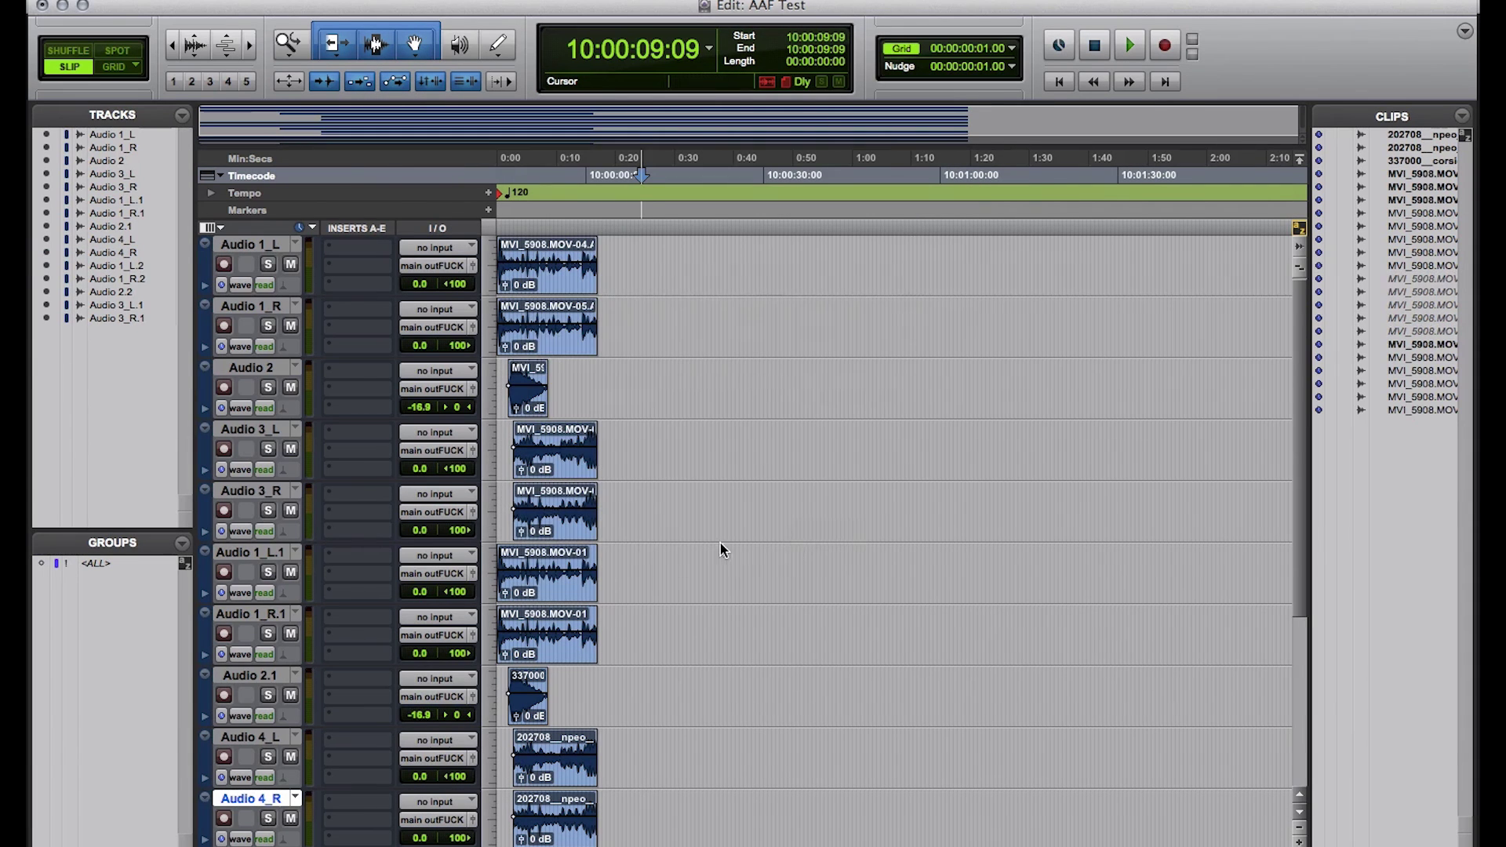
scroll(651, 545, down, 5)
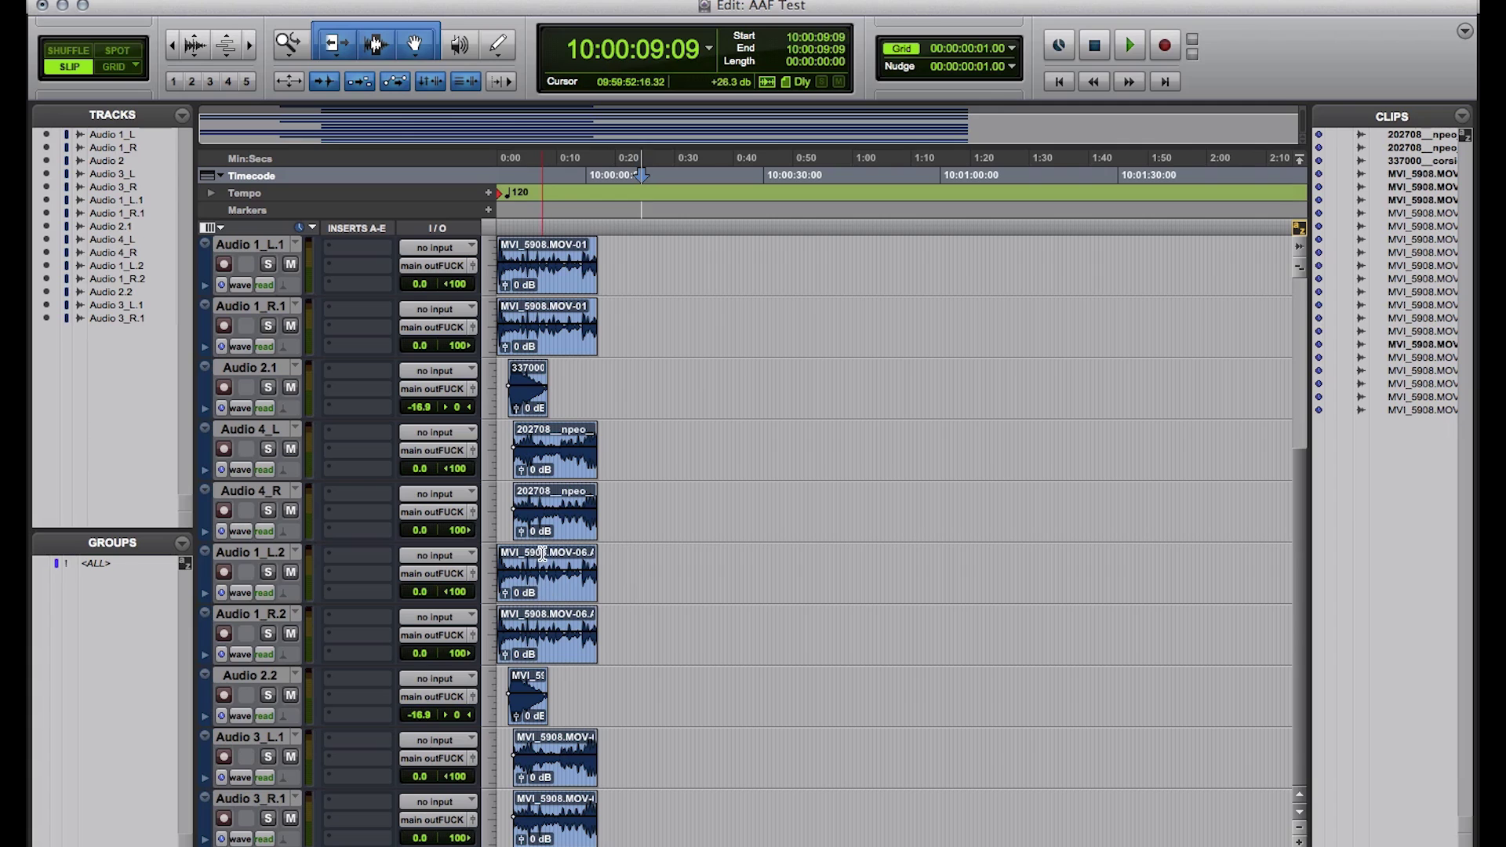
drag(540, 553, 548, 268)
click(616, 291)
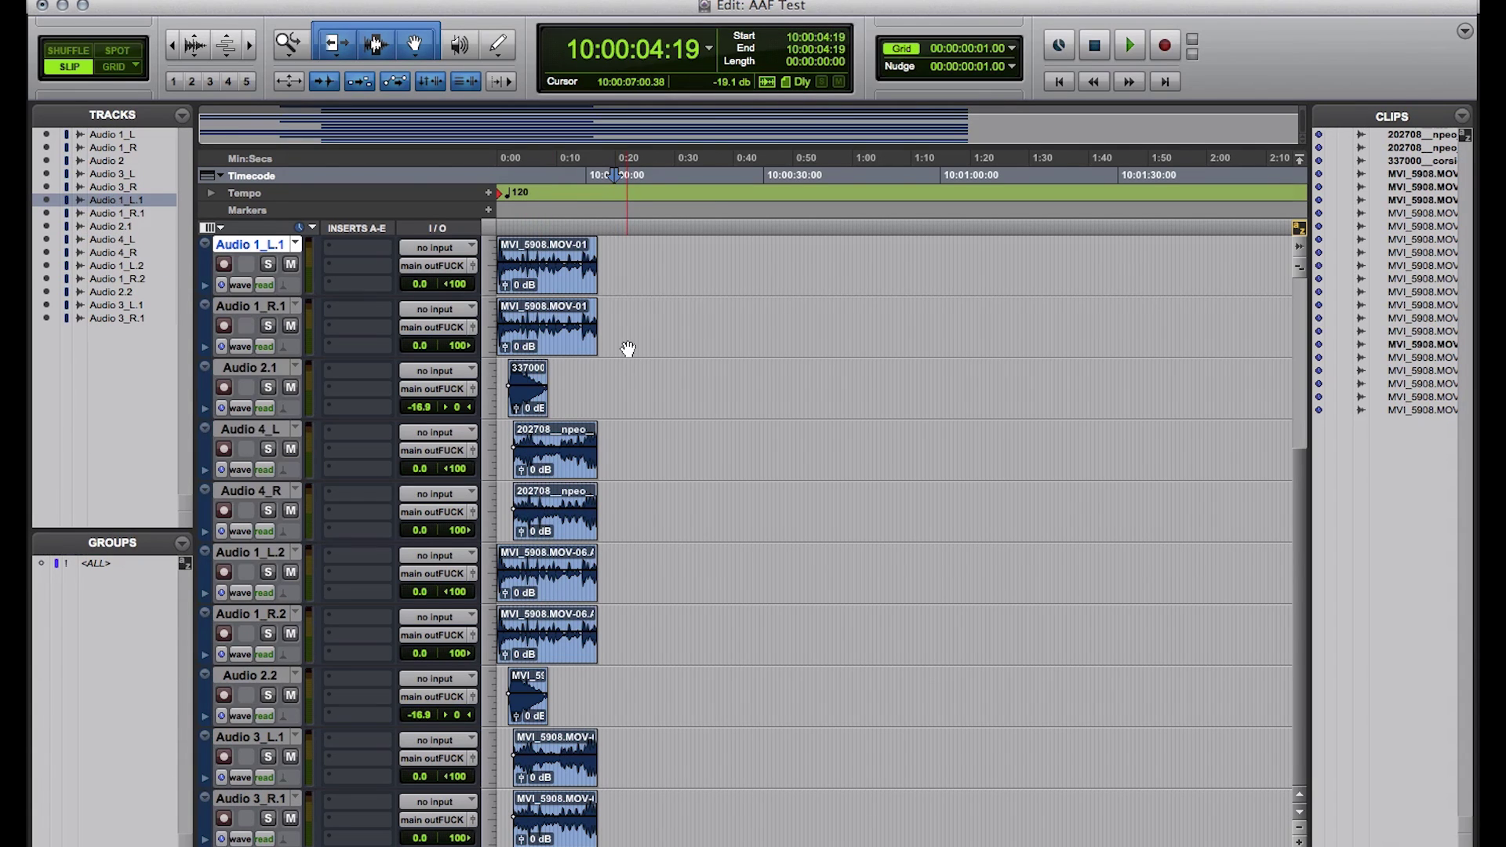
scroll(627, 349, up, 5)
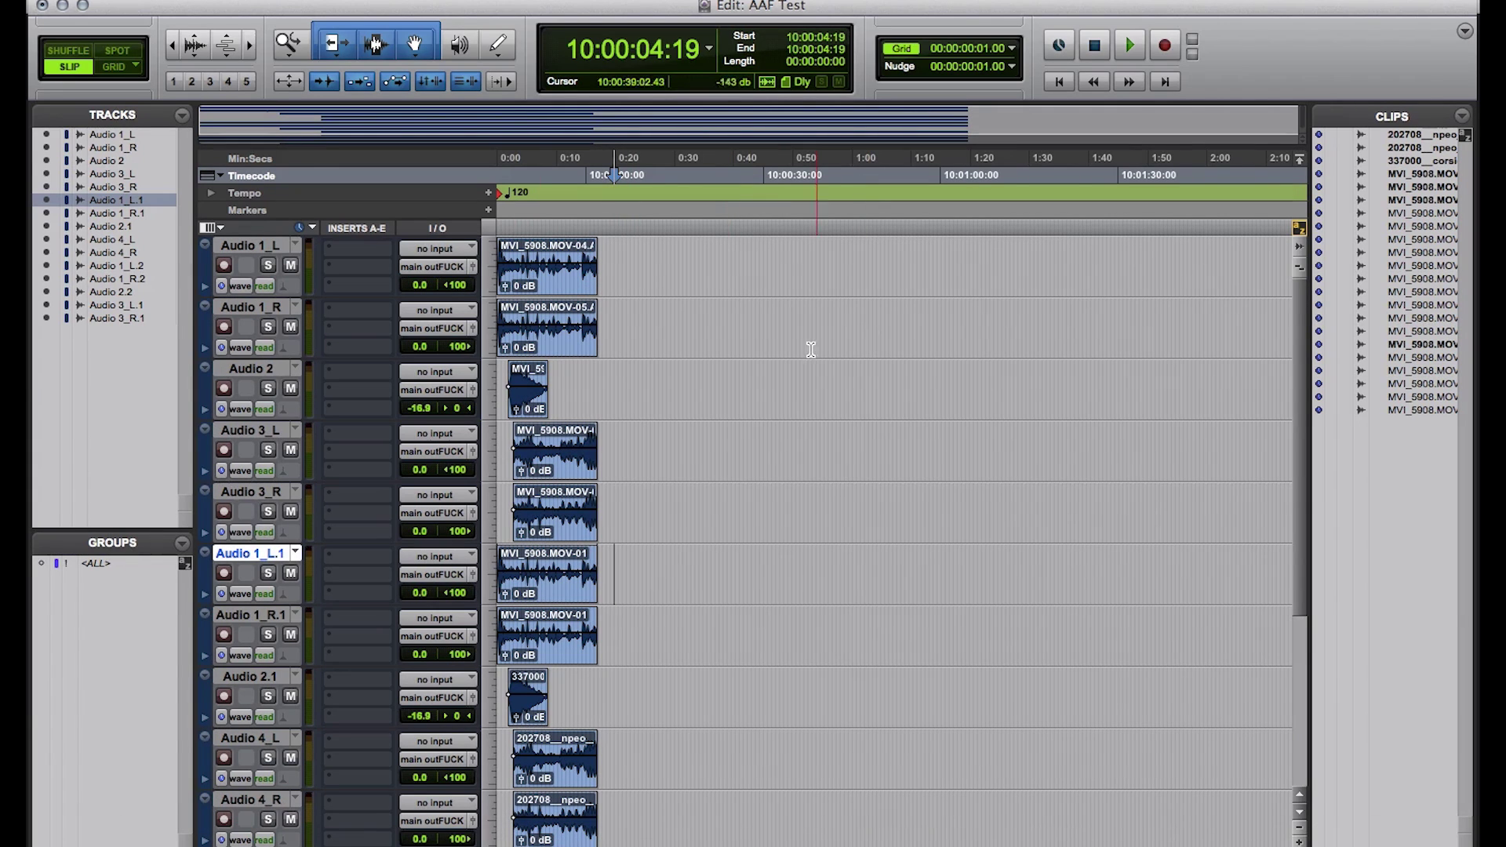
click(780, 340)
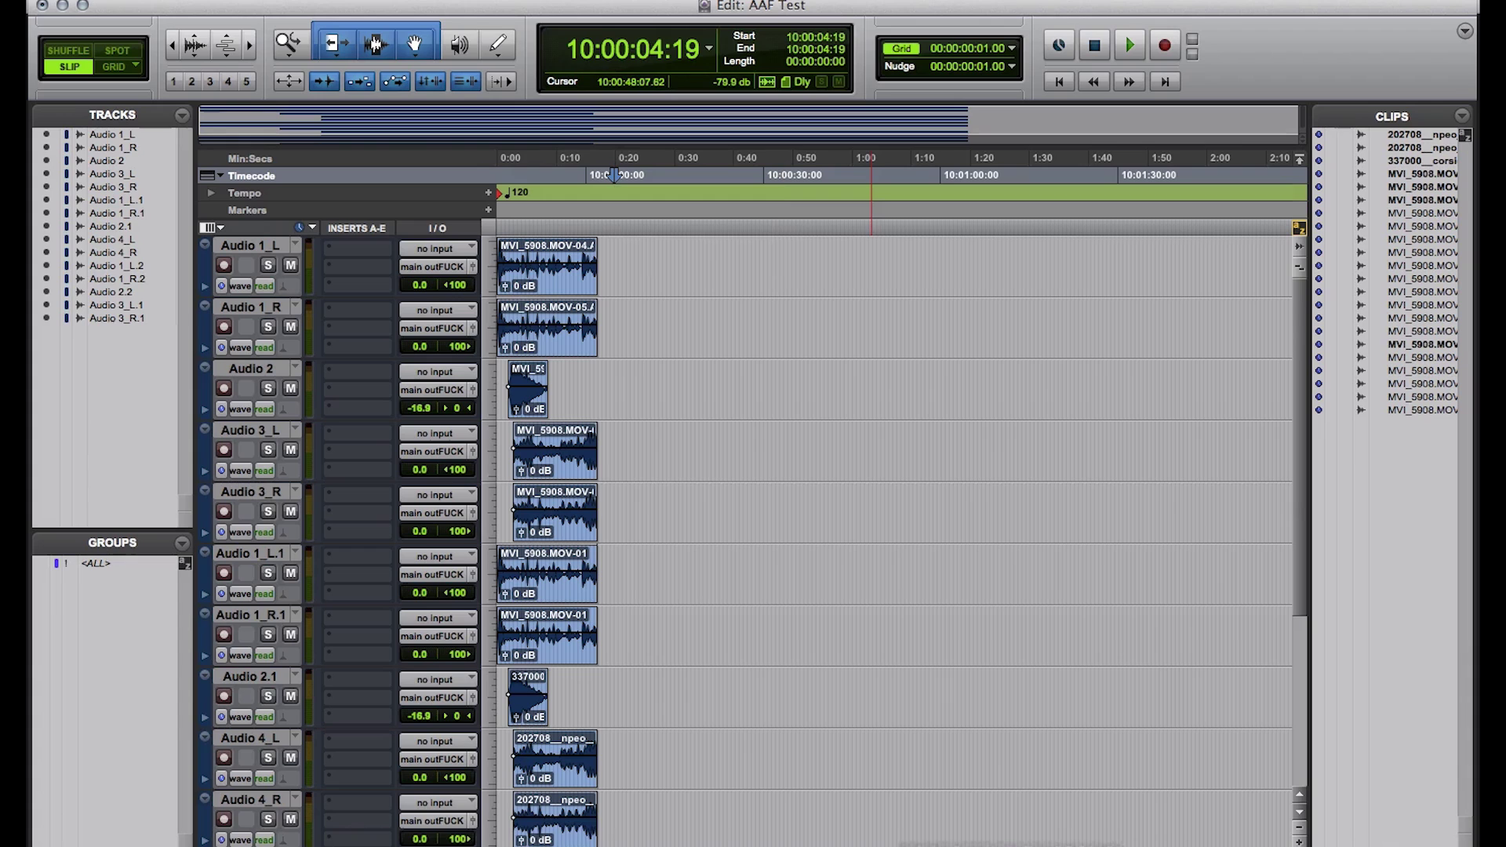
click(1008, 830)
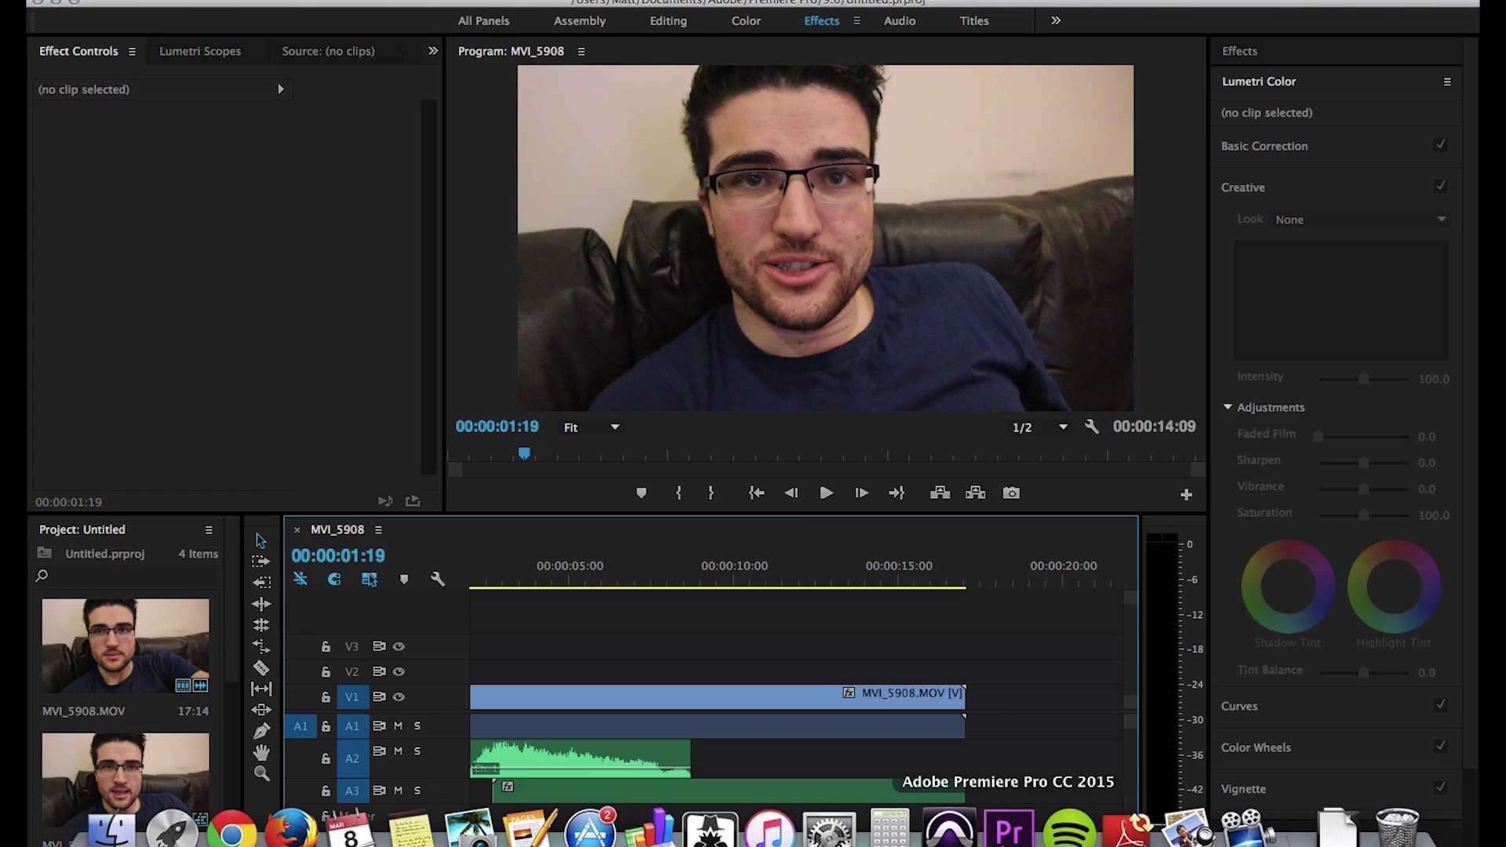
click(830, 580)
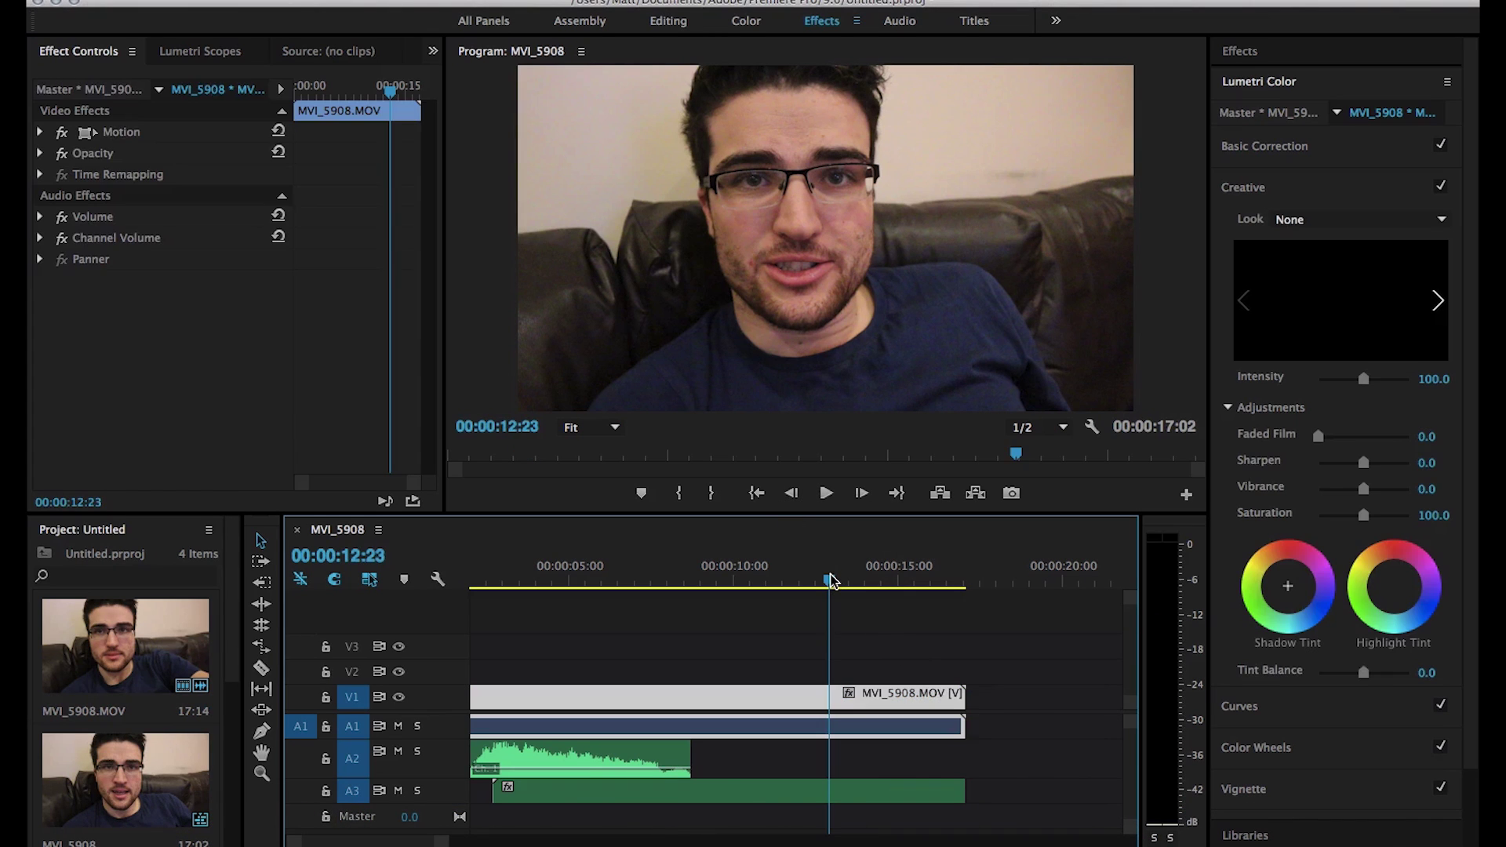
click(652, 580)
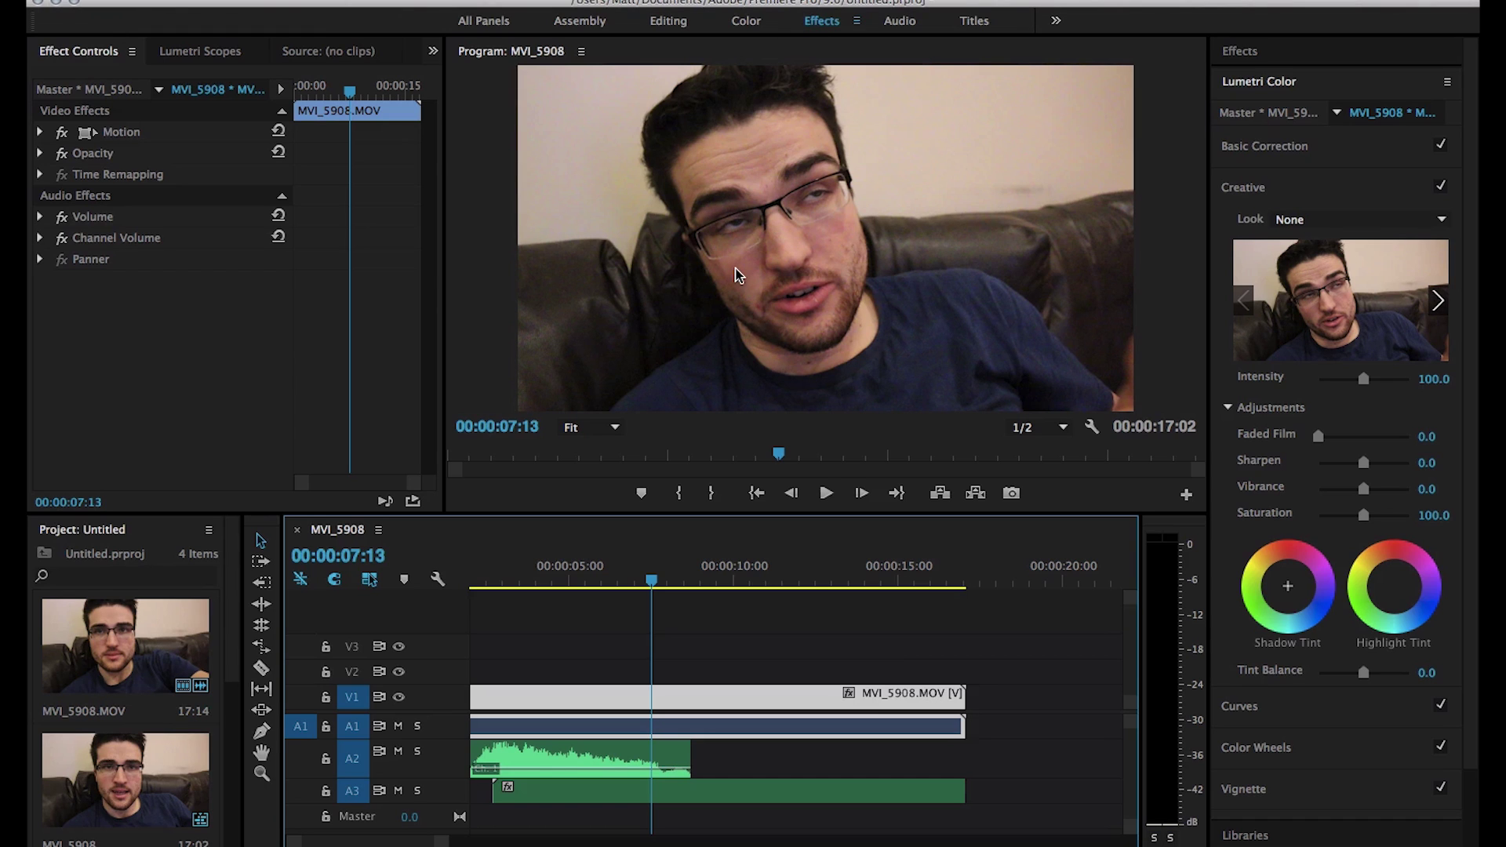
click(812, 1)
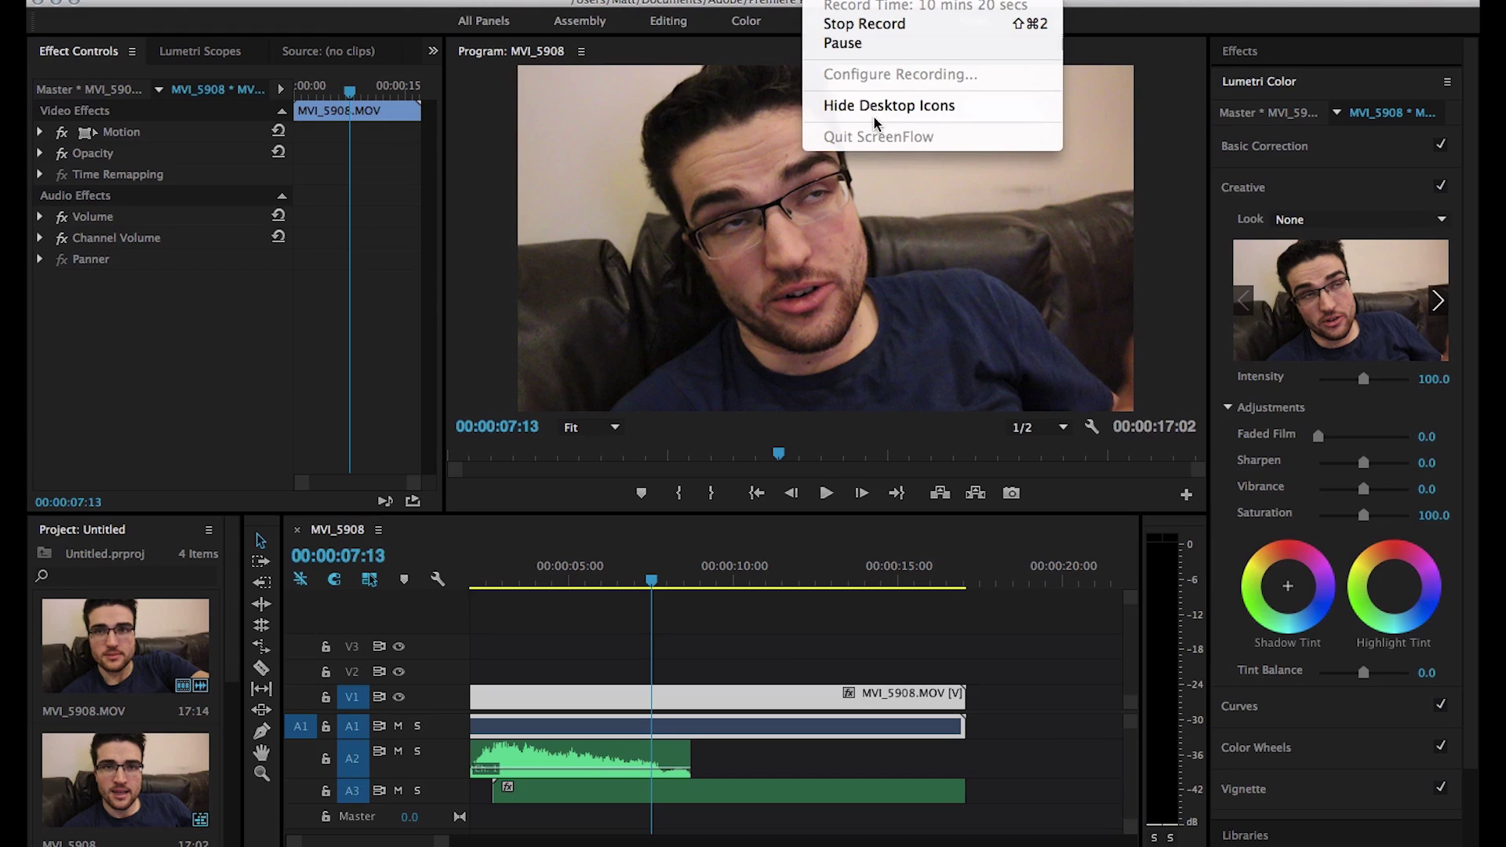